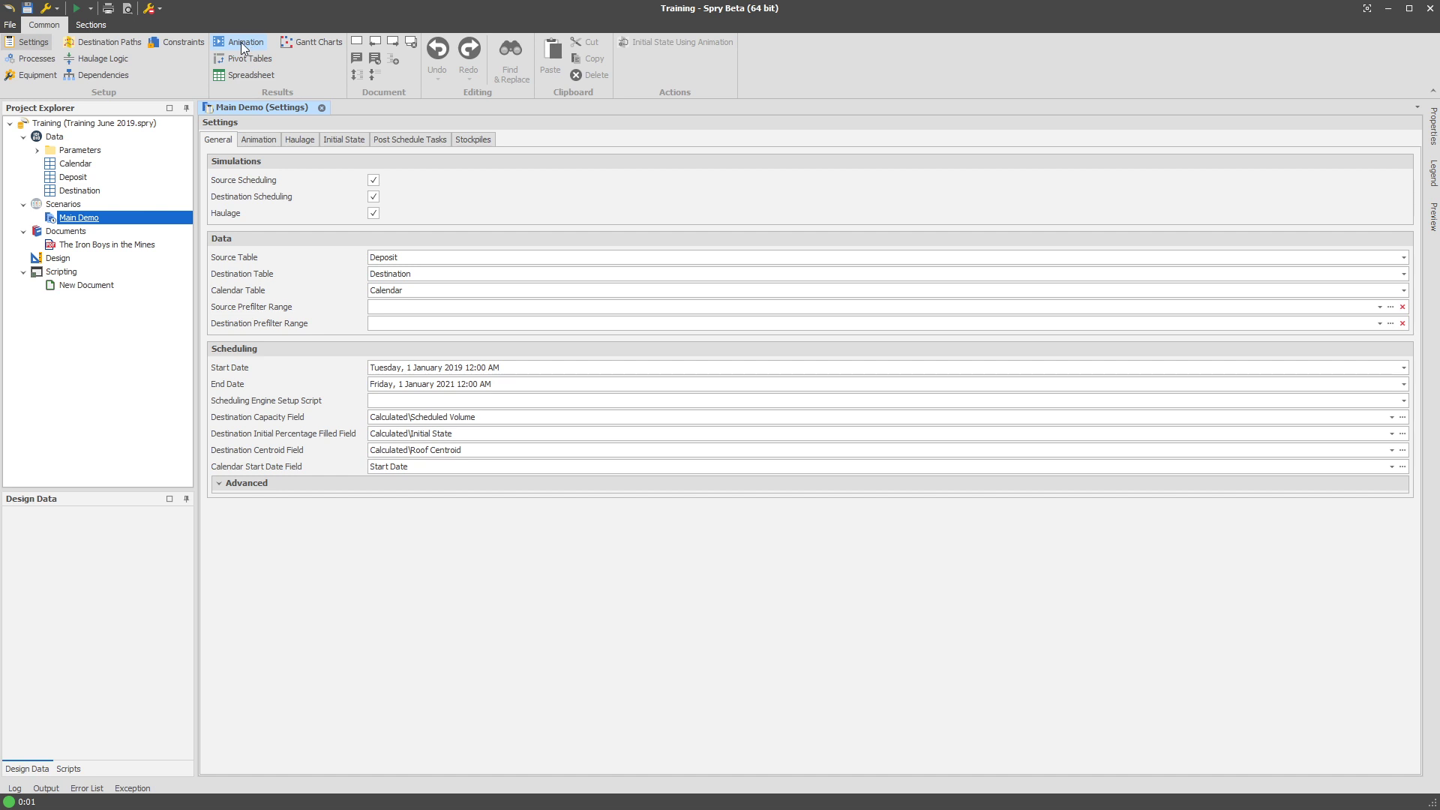
Add a blank New Pivot Table to the Main Demo scenario's pivot tables.
{"action": "left_click", "coordinate": [247, 59]}
{"action": "right_click", "coordinate": [298, 149]}
{"action": "mouse_move", "coordinate": [308, 145]}
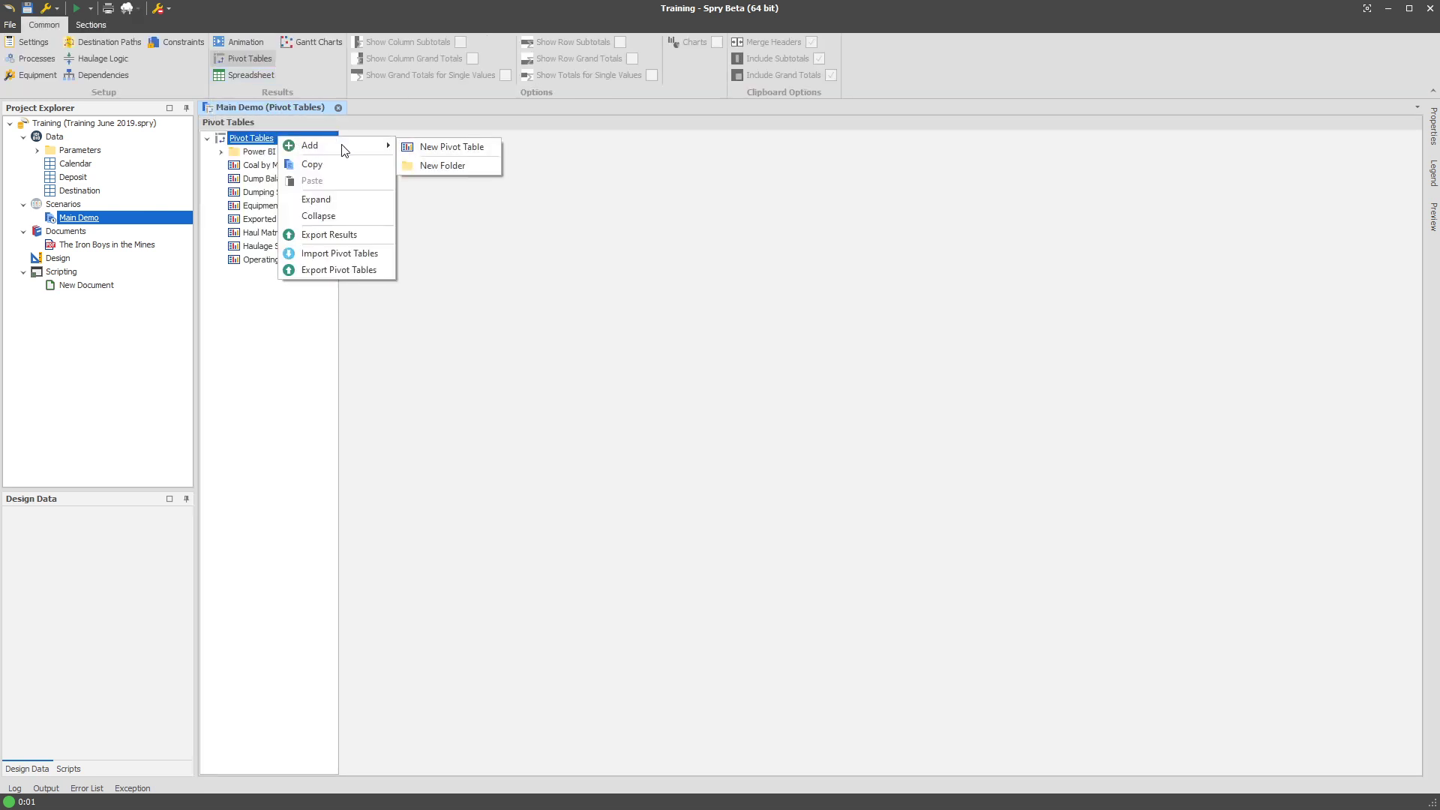
{"action": "left_click", "coordinate": [446, 146]}
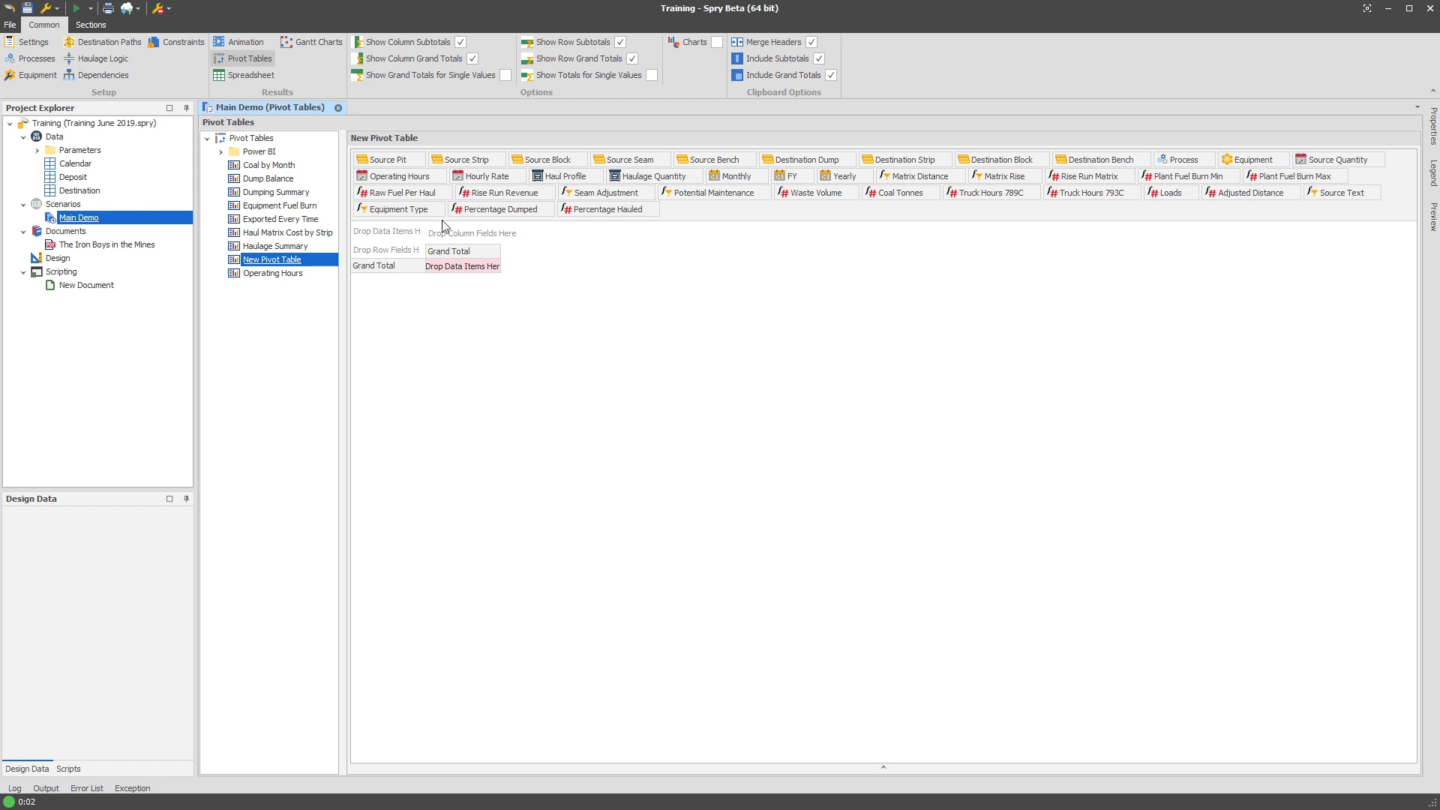
Lay out the pivot with Monthly columns, Equipment and Process rows, and Calendar Hours data.
{"action": "left_click_drag", "start_coordinate": [733, 177], "coordinate": [458, 232]}
{"action": "left_click_drag", "start_coordinate": [1251, 160], "coordinate": [405, 252]}
{"action": "right_click", "coordinate": [669, 217]}
{"action": "left_click", "coordinate": [724, 244]}
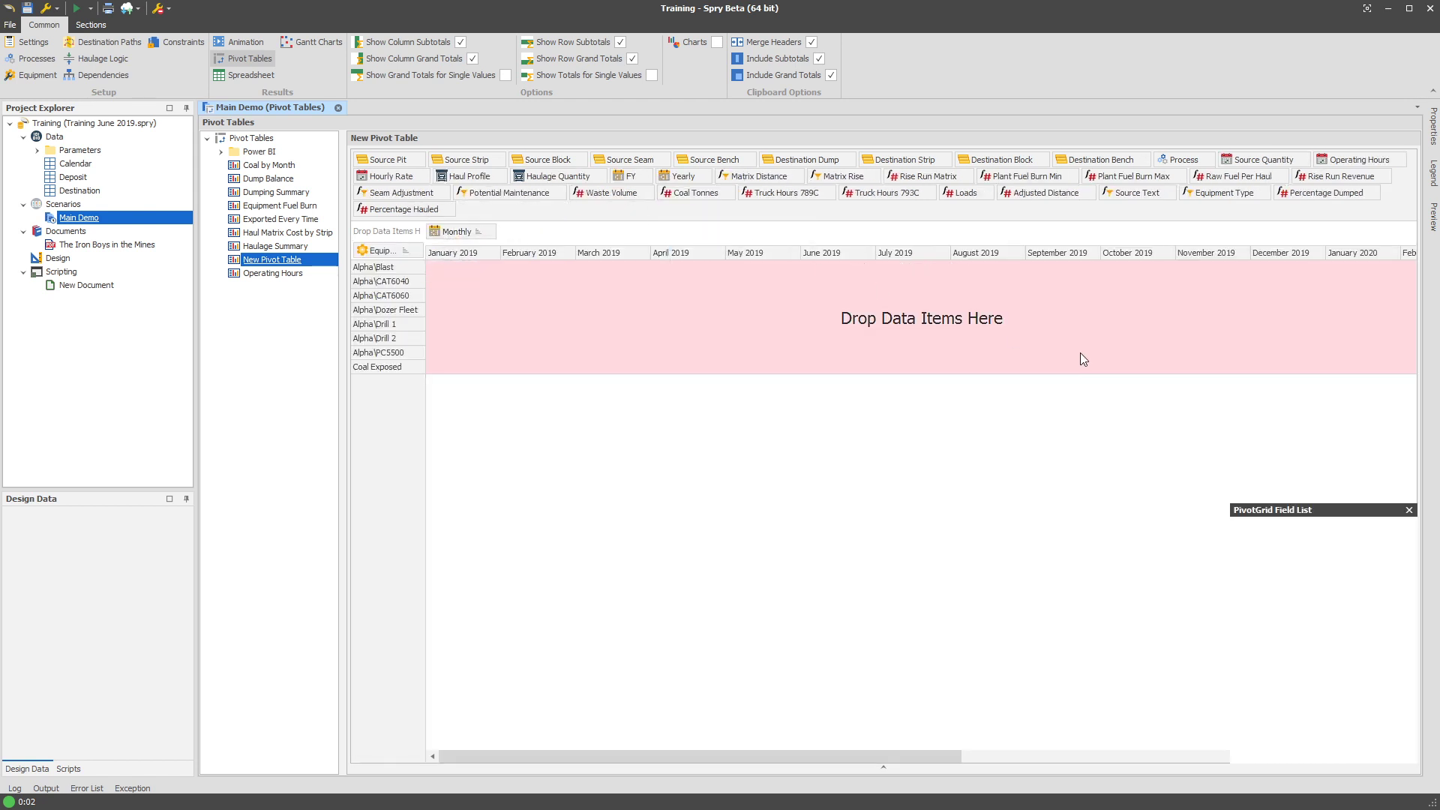
{"action": "left_click_drag", "start_coordinate": [1406, 252], "coordinate": [1390, 499]}
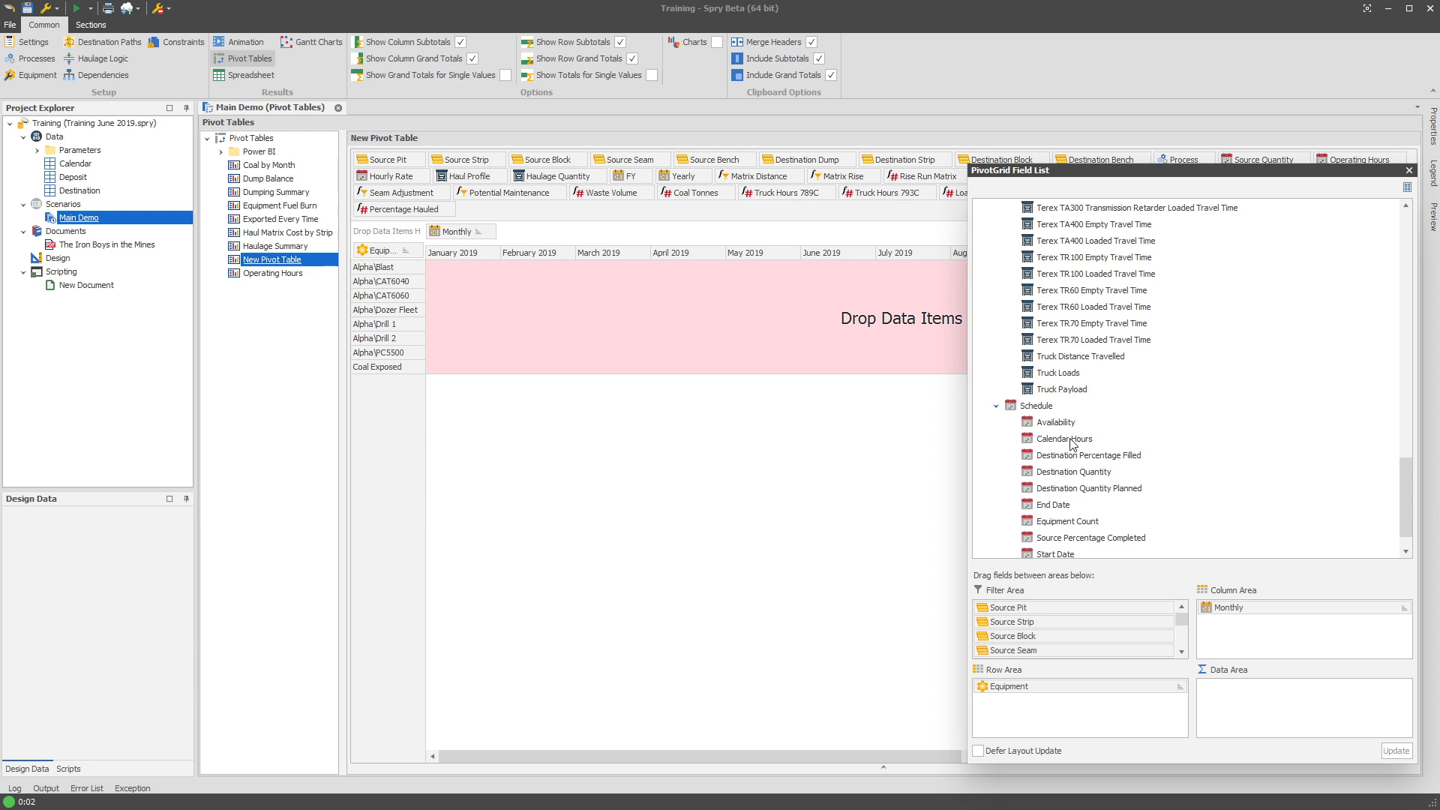
{"action": "left_click_drag", "start_coordinate": [1071, 443], "coordinate": [396, 234]}
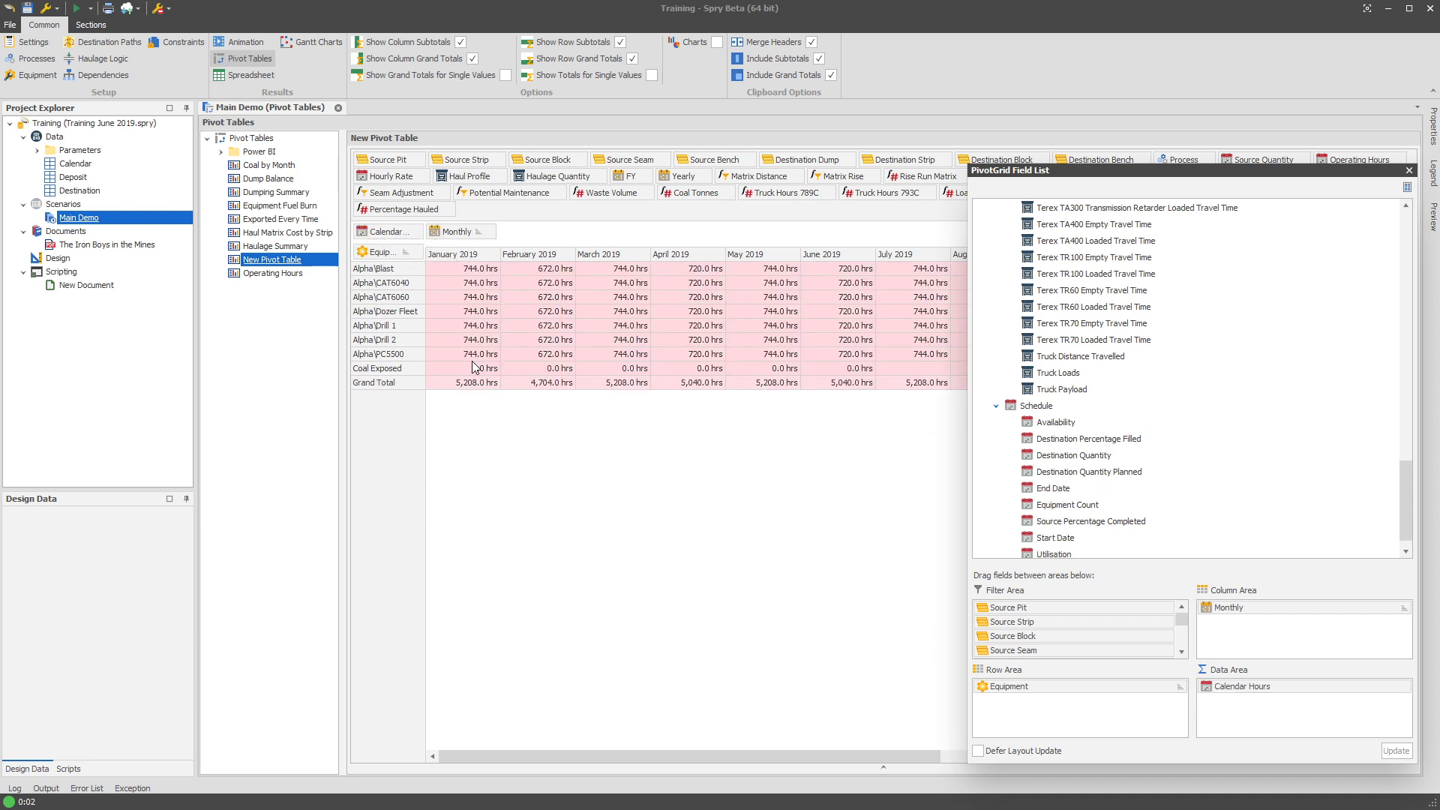
{"action": "left_click", "coordinate": [1410, 171]}
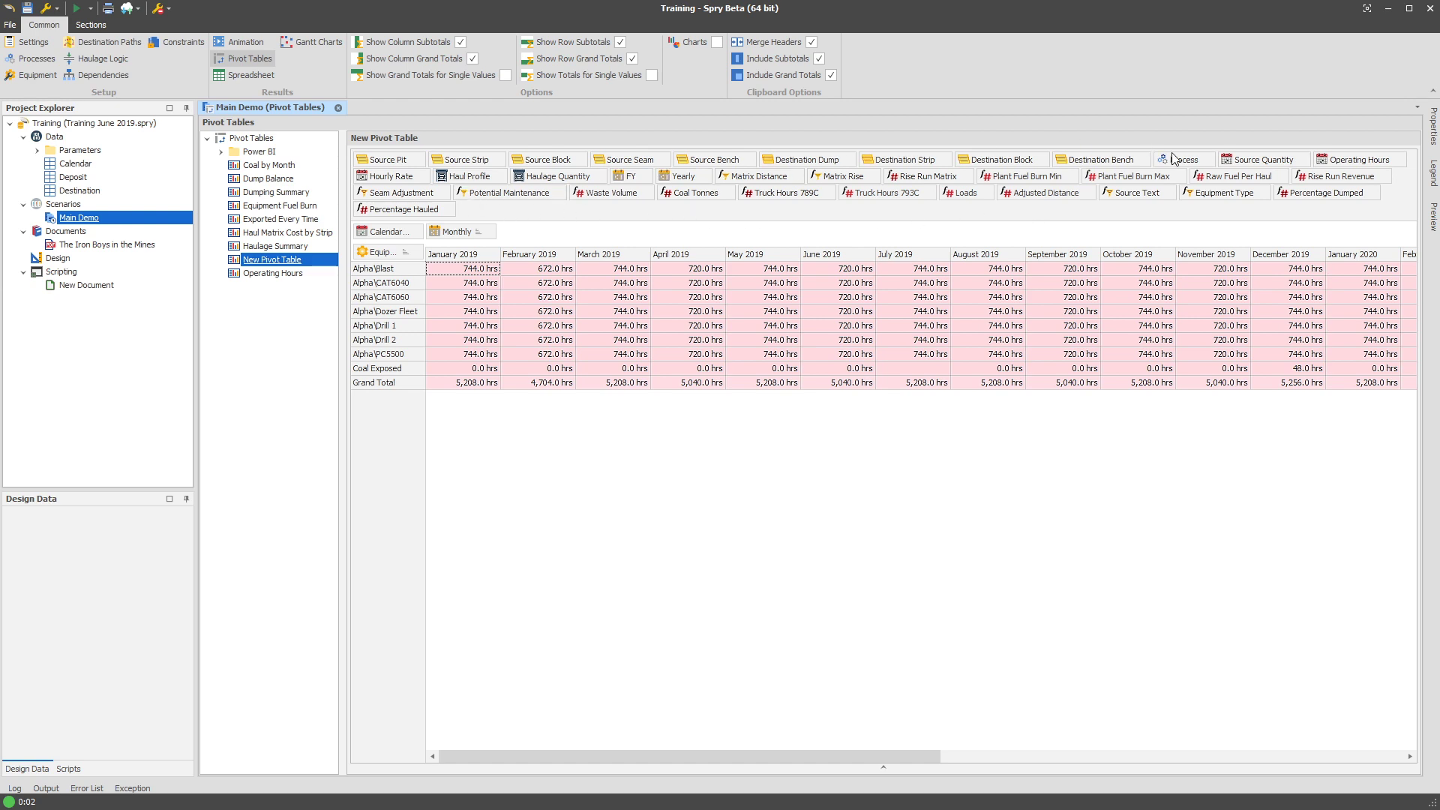
{"action": "left_click_drag", "start_coordinate": [1179, 159], "coordinate": [426, 255]}
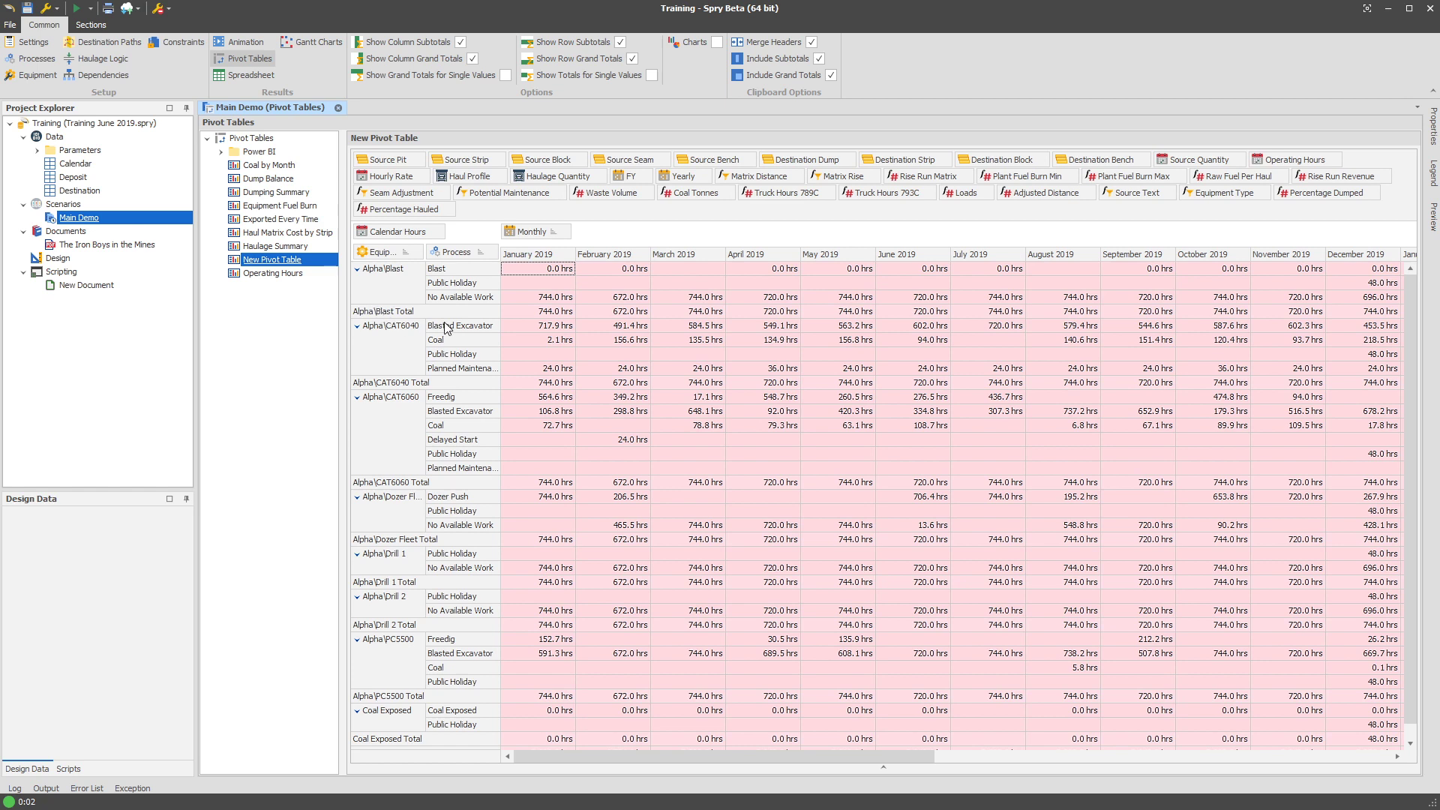
Filter the Process field to show only No Available Work.
{"action": "left_click", "coordinate": [493, 253]}
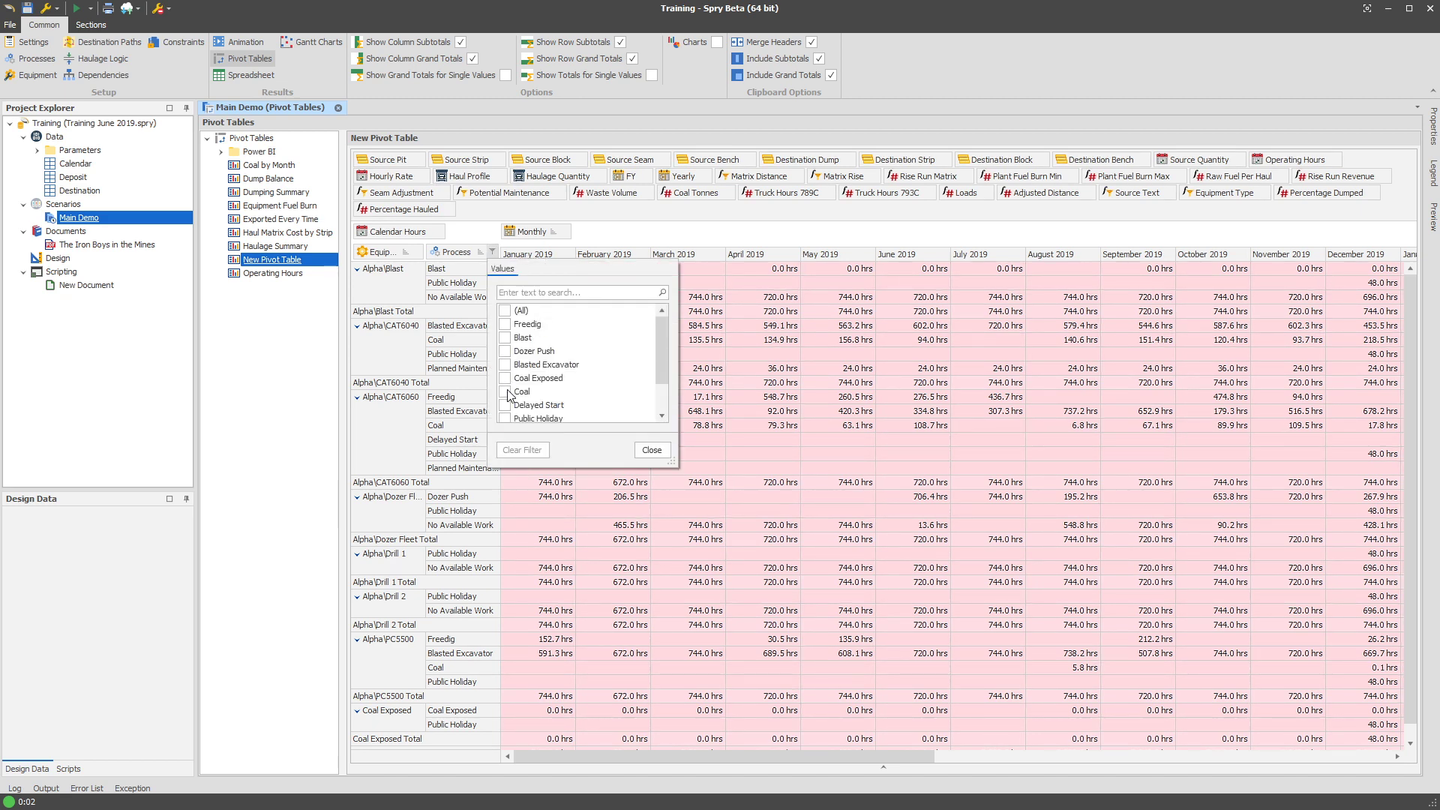
{"action": "scroll", "coordinate": [509, 395], "scroll_direction": "down", "scroll_amount": 1}
{"action": "left_click", "coordinate": [509, 408]}
{"action": "left_click", "coordinate": [664, 456]}
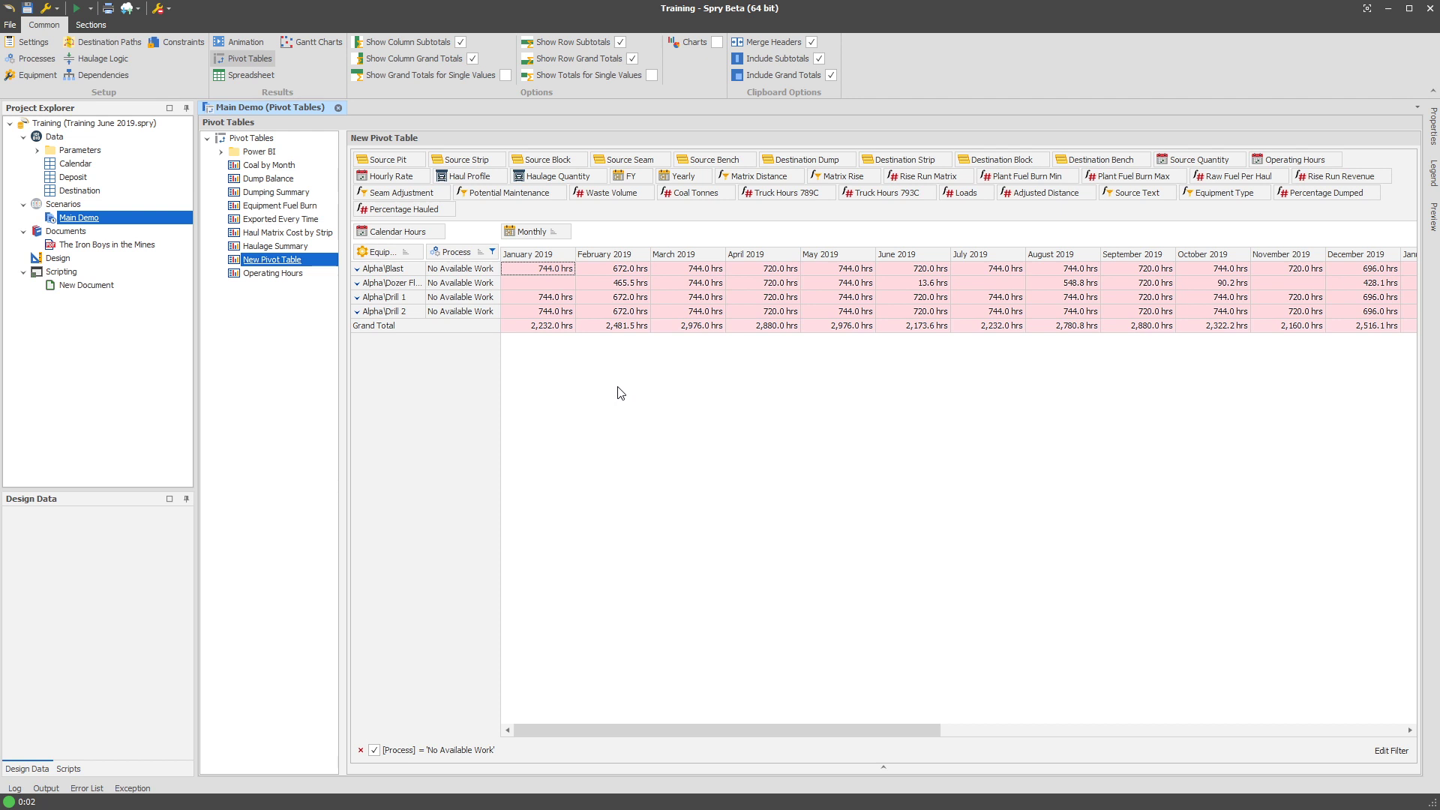
Select the Dozer Fleet No Available Work row to check its full name.
{"action": "left_click", "coordinate": [472, 284]}
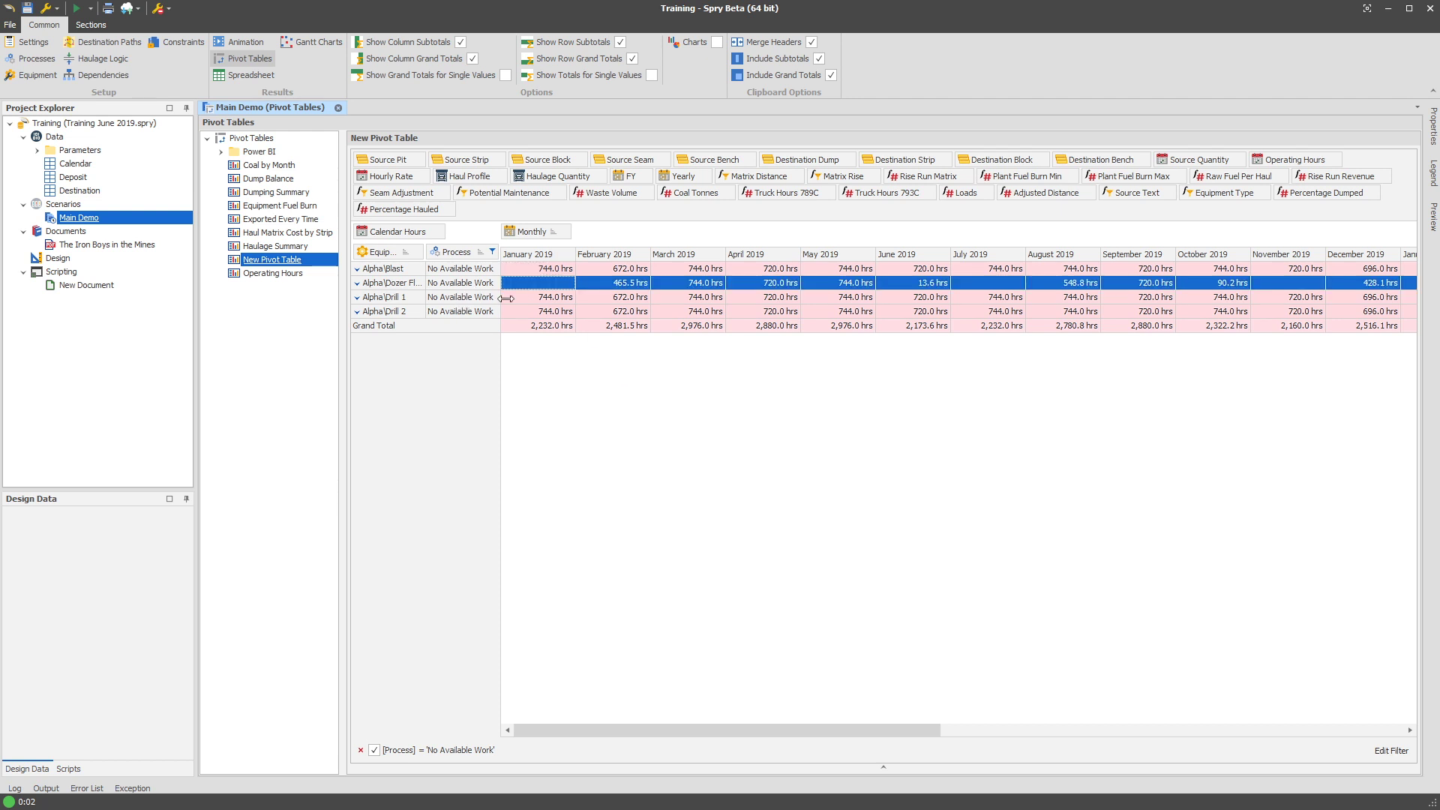
{"action": "left_click", "coordinate": [399, 291]}
{"action": "left_click", "coordinate": [264, 339]}
Open the Calendar table's field definitions and inspect how the Hours field is calculated.
{"action": "right_click", "coordinate": [84, 179]}
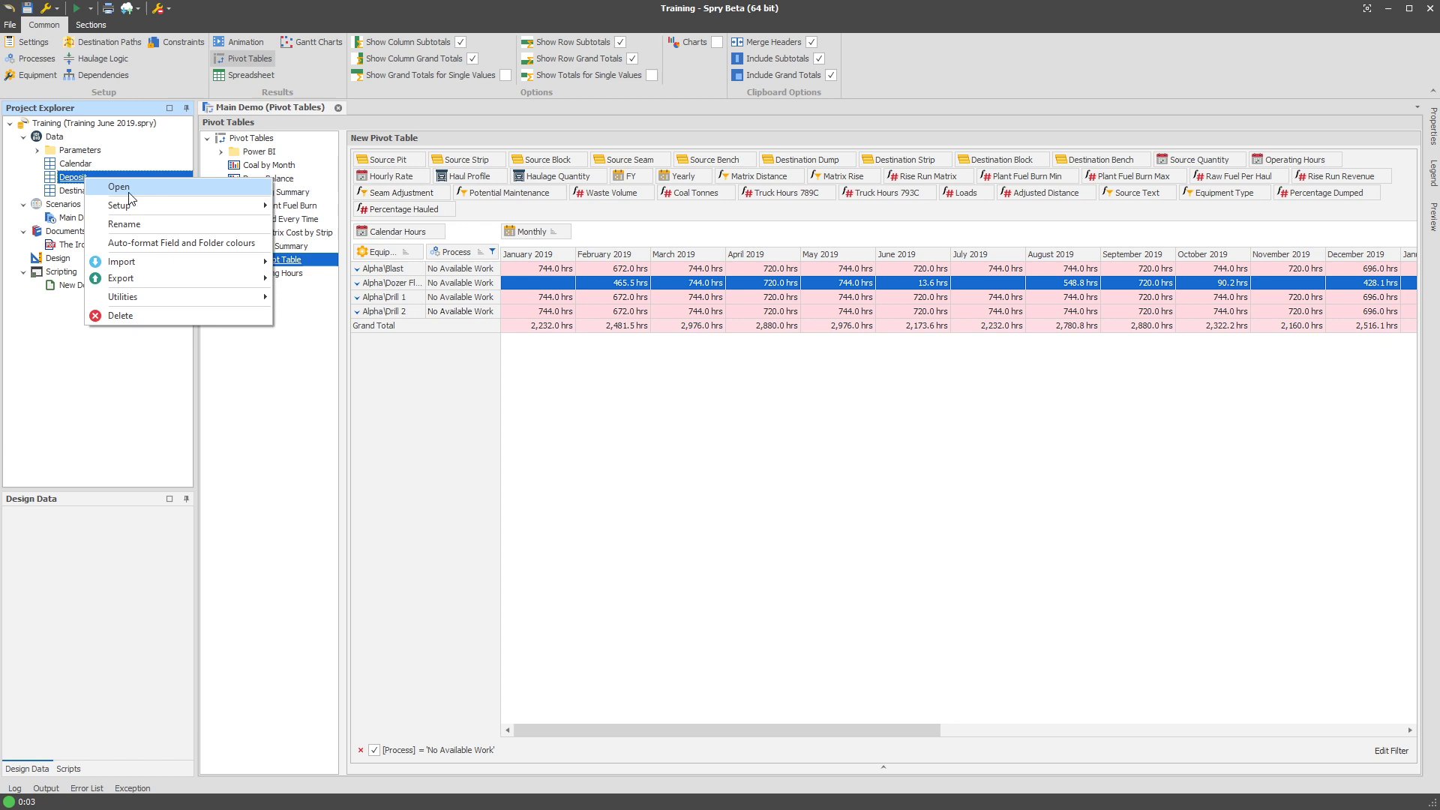
{"action": "right_click", "coordinate": [92, 162]}
{"action": "mouse_move", "coordinate": [187, 188]}
{"action": "left_click", "coordinate": [353, 222]}
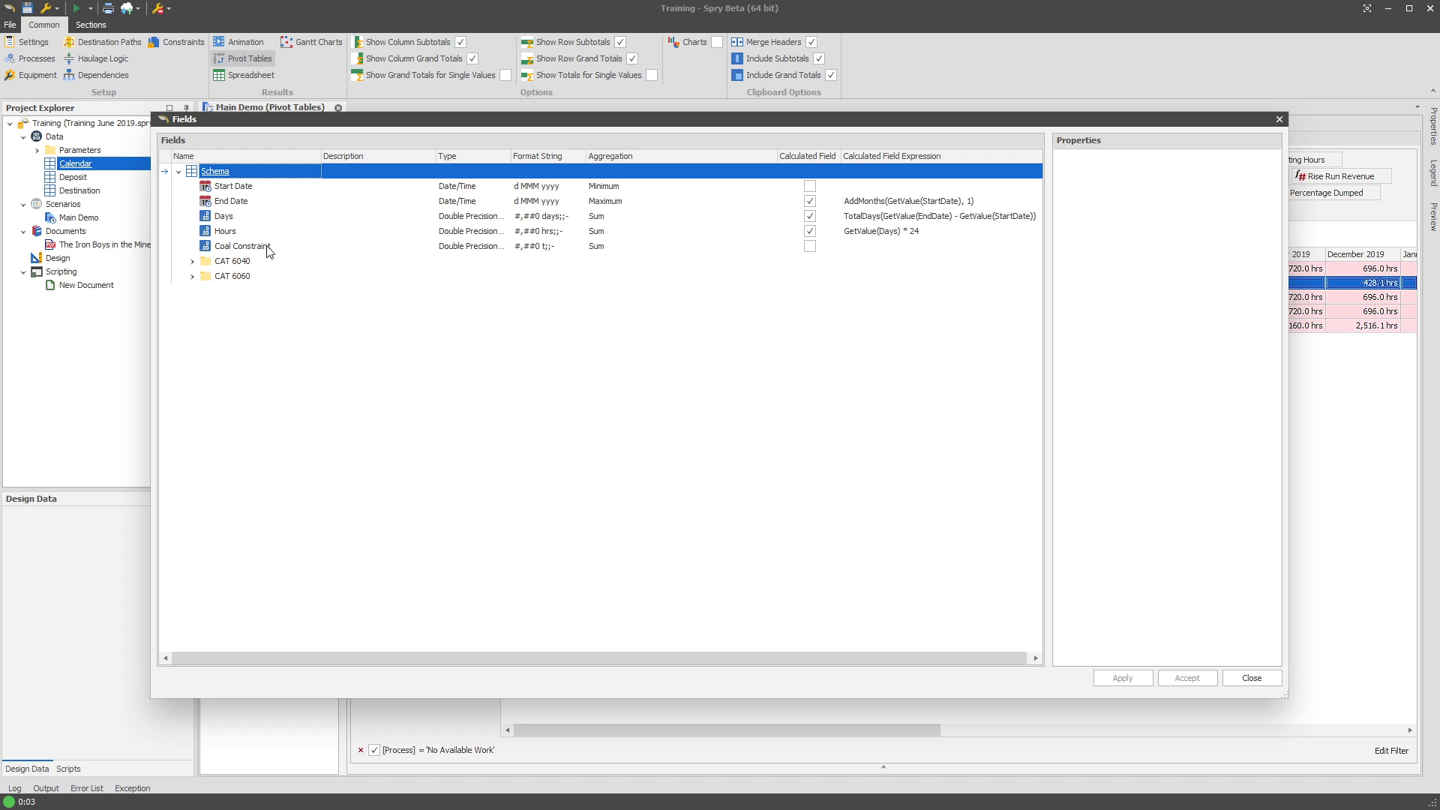
{"action": "left_click", "coordinate": [241, 234]}
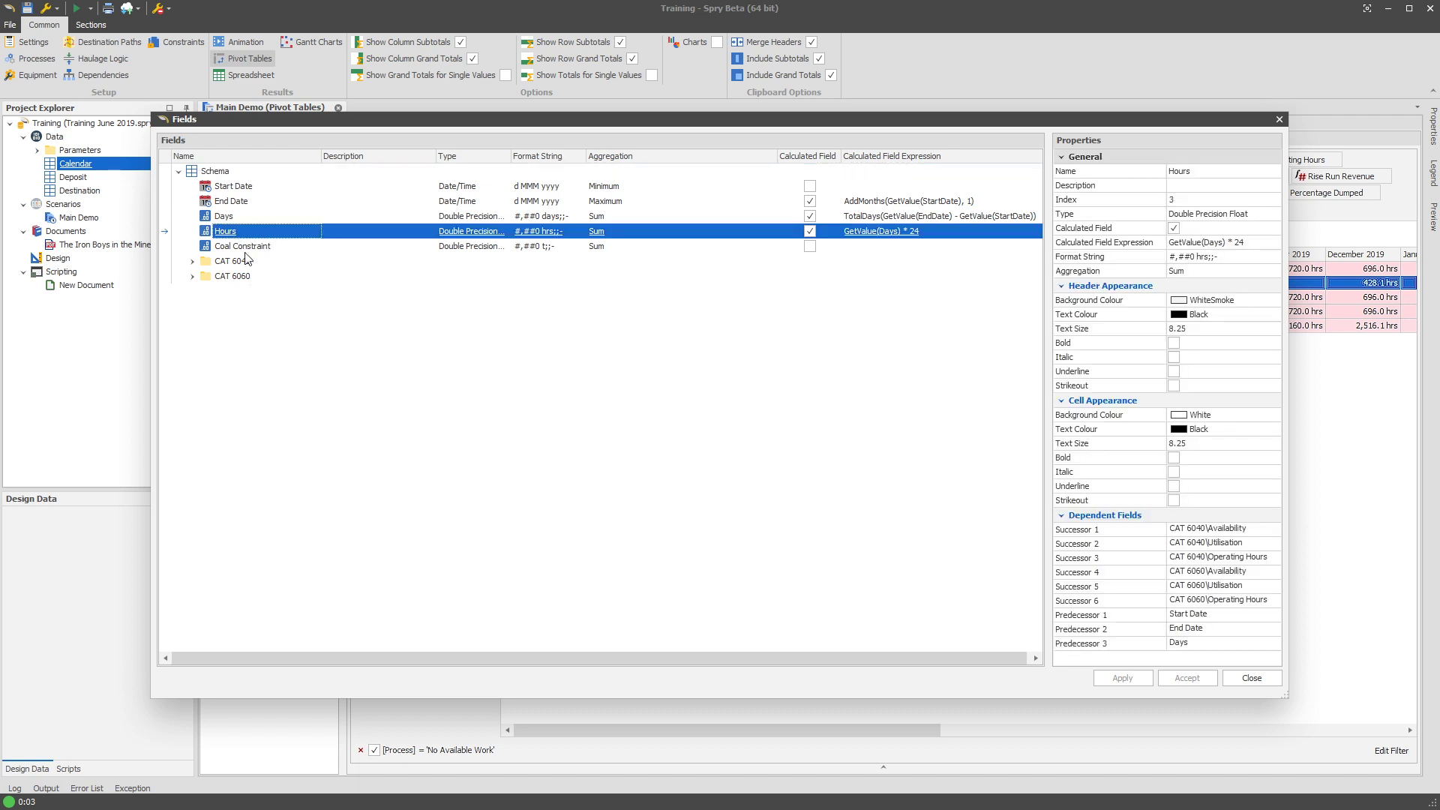
Add a new folder named Post Schedule Tasks under Schema.
{"action": "right_click", "coordinate": [235, 172]}
{"action": "mouse_move", "coordinate": [259, 177]}
{"action": "left_click", "coordinate": [429, 315]}
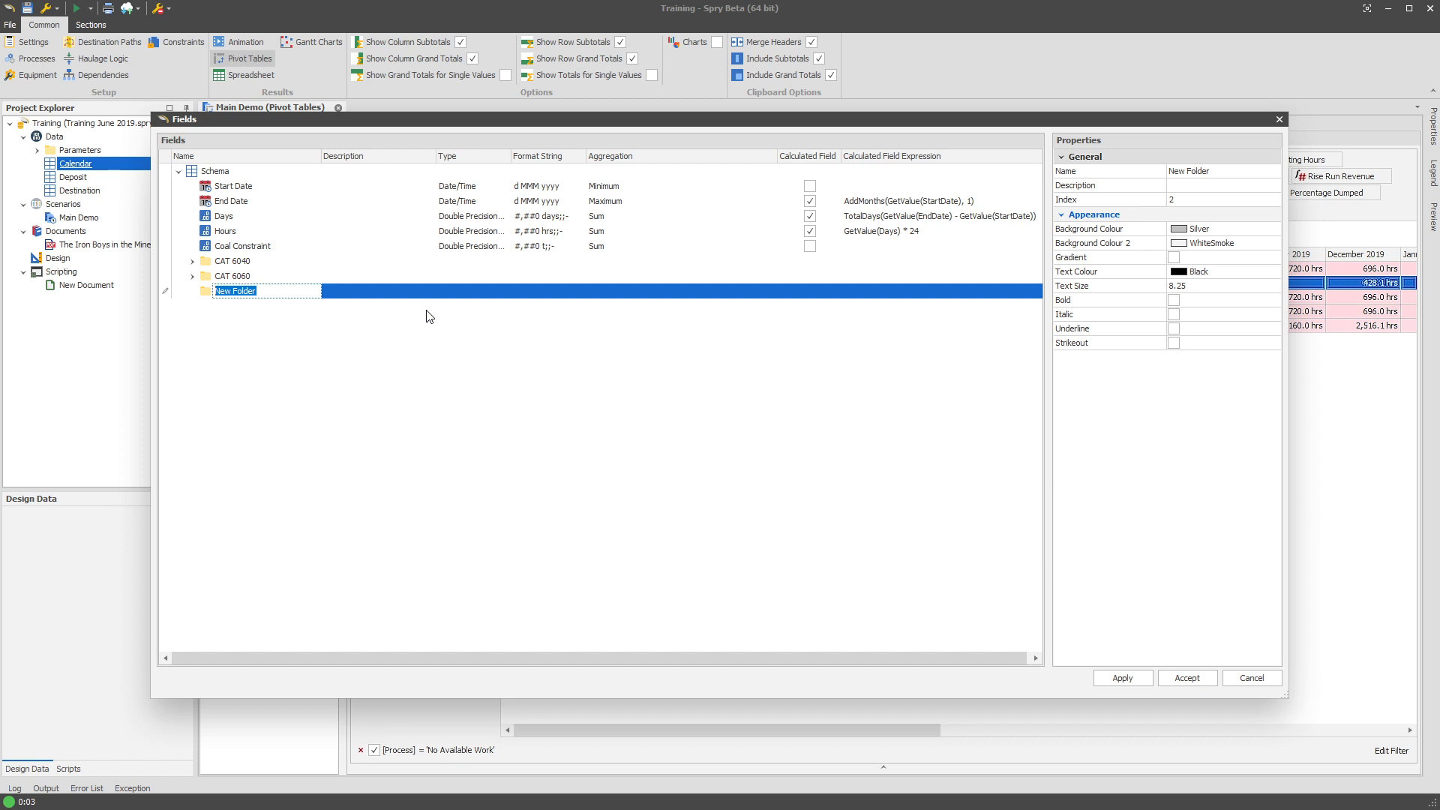
{"action": "type", "text": "Post Schedule Tasks"}
{"action": "key", "text": "Return"}
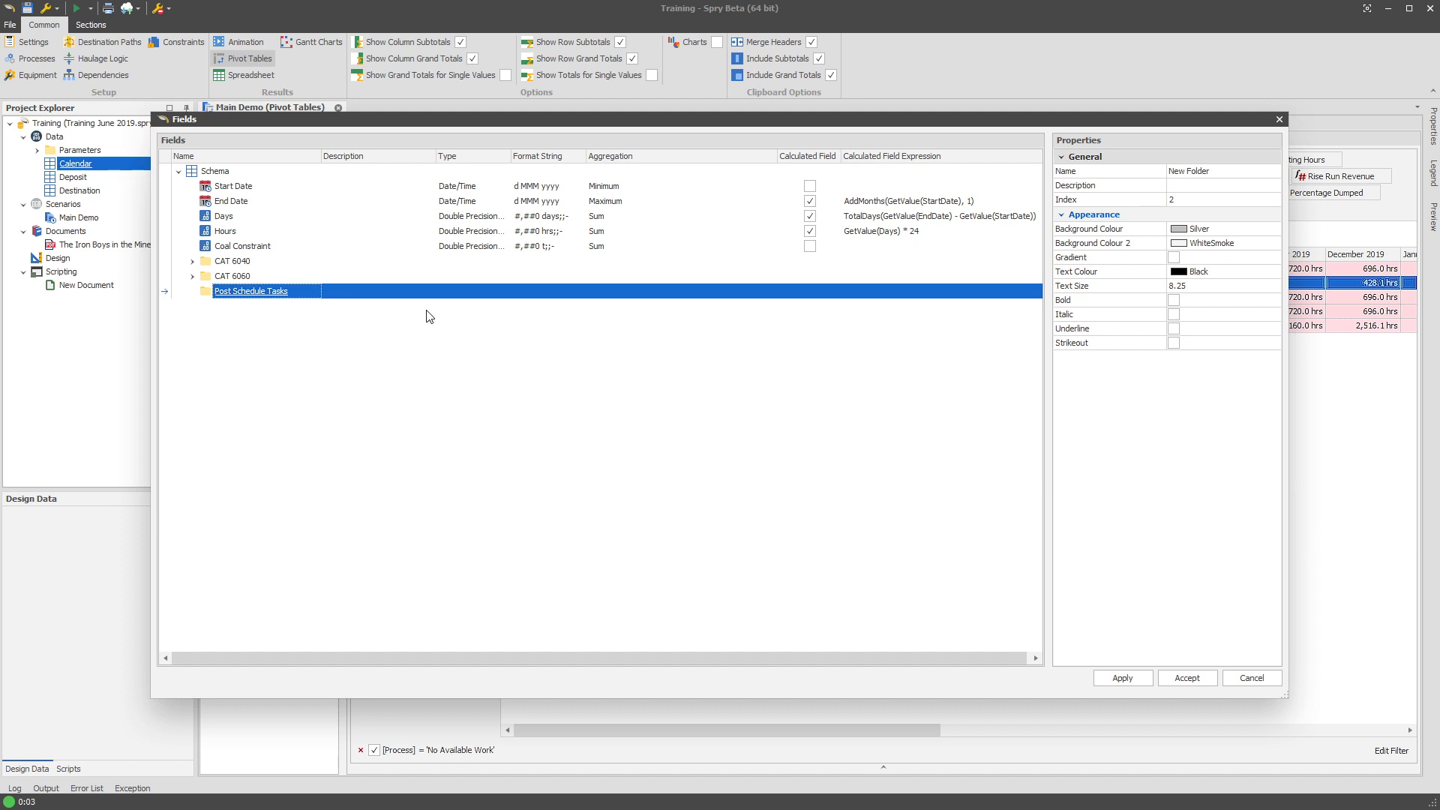
Create a Dozer subfolder inside Post Schedule Tasks.
{"action": "right_click", "coordinate": [291, 295]}
{"action": "mouse_move", "coordinate": [330, 300]}
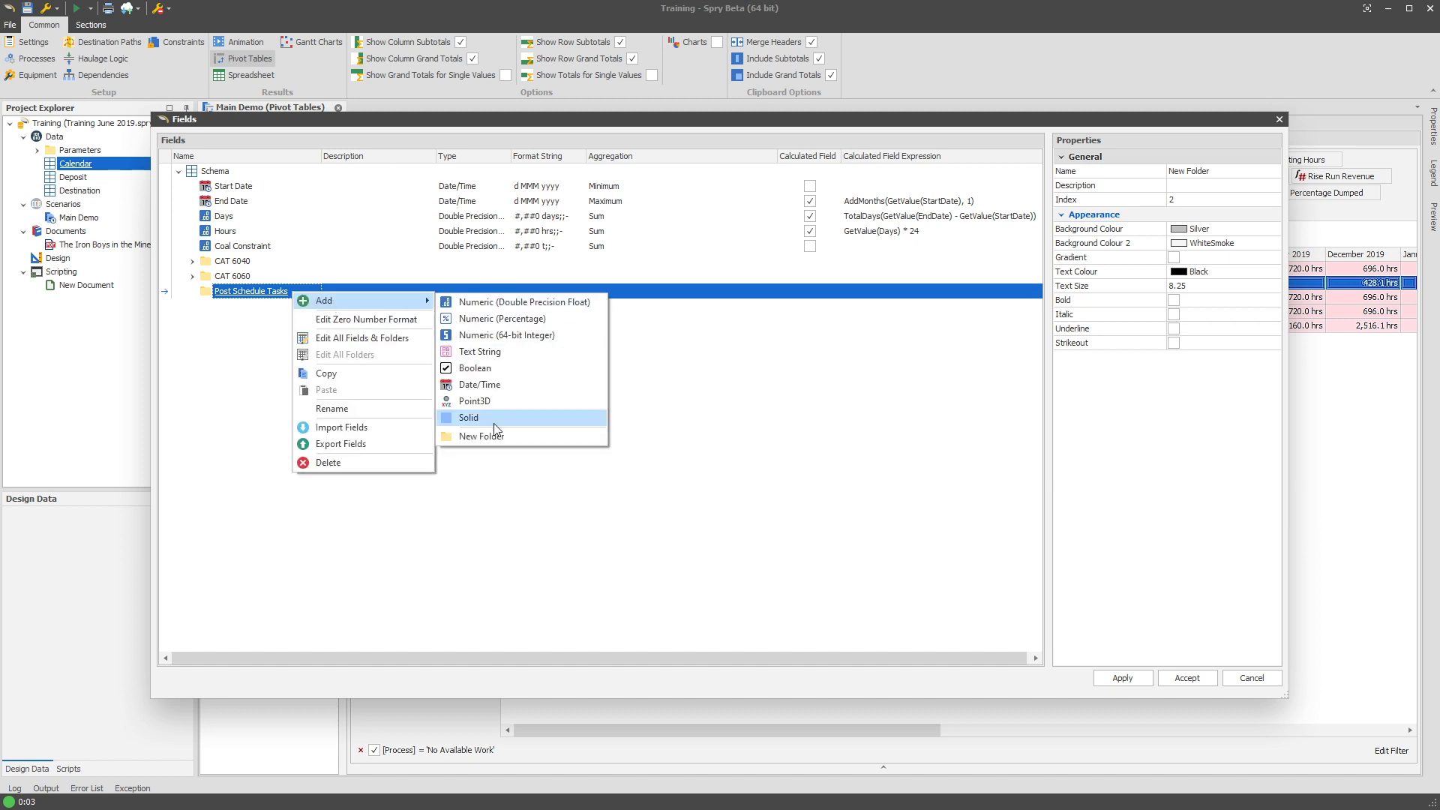
{"action": "left_click", "coordinate": [522, 436]}
{"action": "type", "text": "Dozer"}
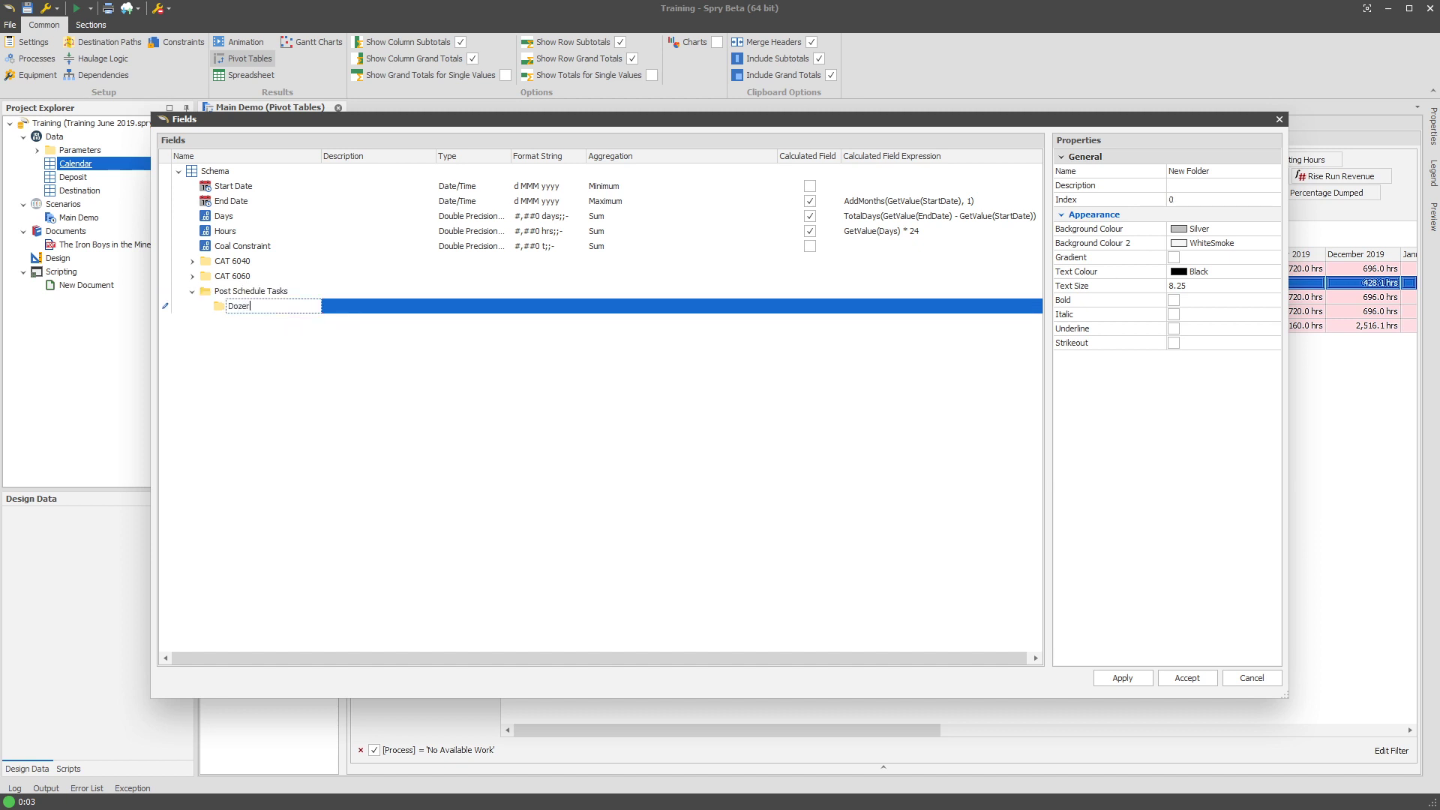
{"action": "key", "text": "Return"}
Add a decimal number field named No Available Work inside the Dozer folder.
{"action": "right_click", "coordinate": [279, 302]}
{"action": "mouse_move", "coordinate": [304, 311]}
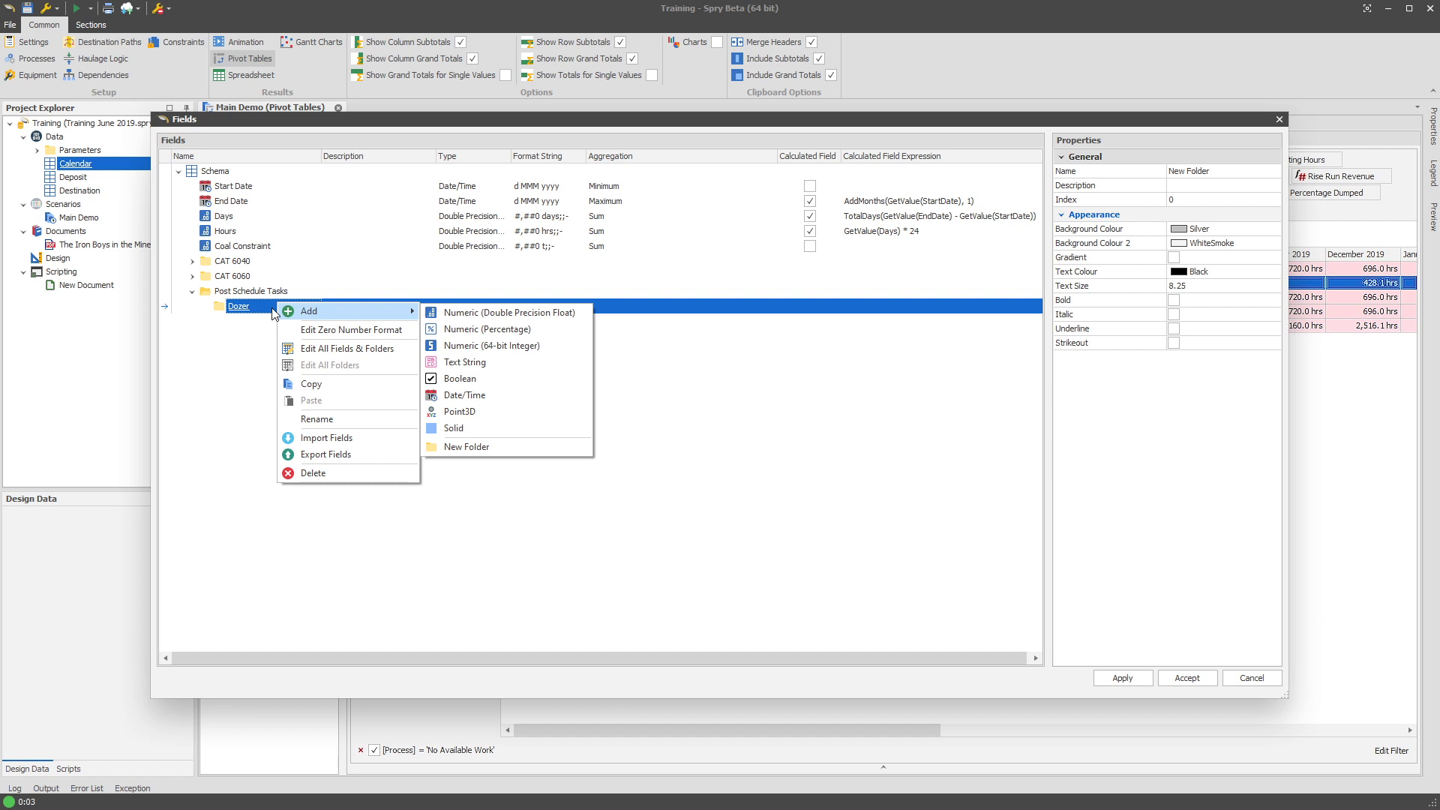
{"action": "left_click", "coordinate": [268, 305]}
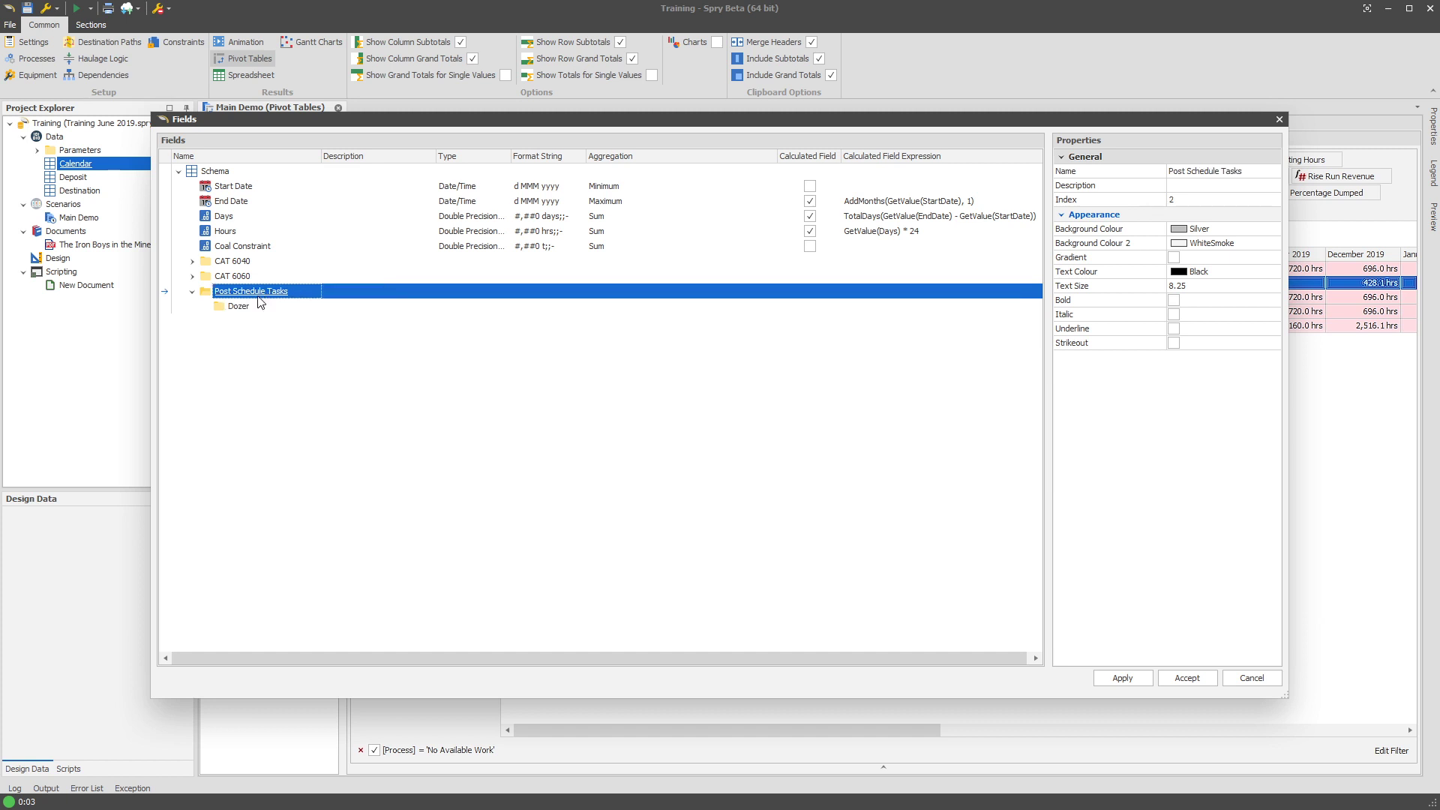
{"action": "right_click", "coordinate": [263, 302]}
{"action": "mouse_move", "coordinate": [293, 312]}
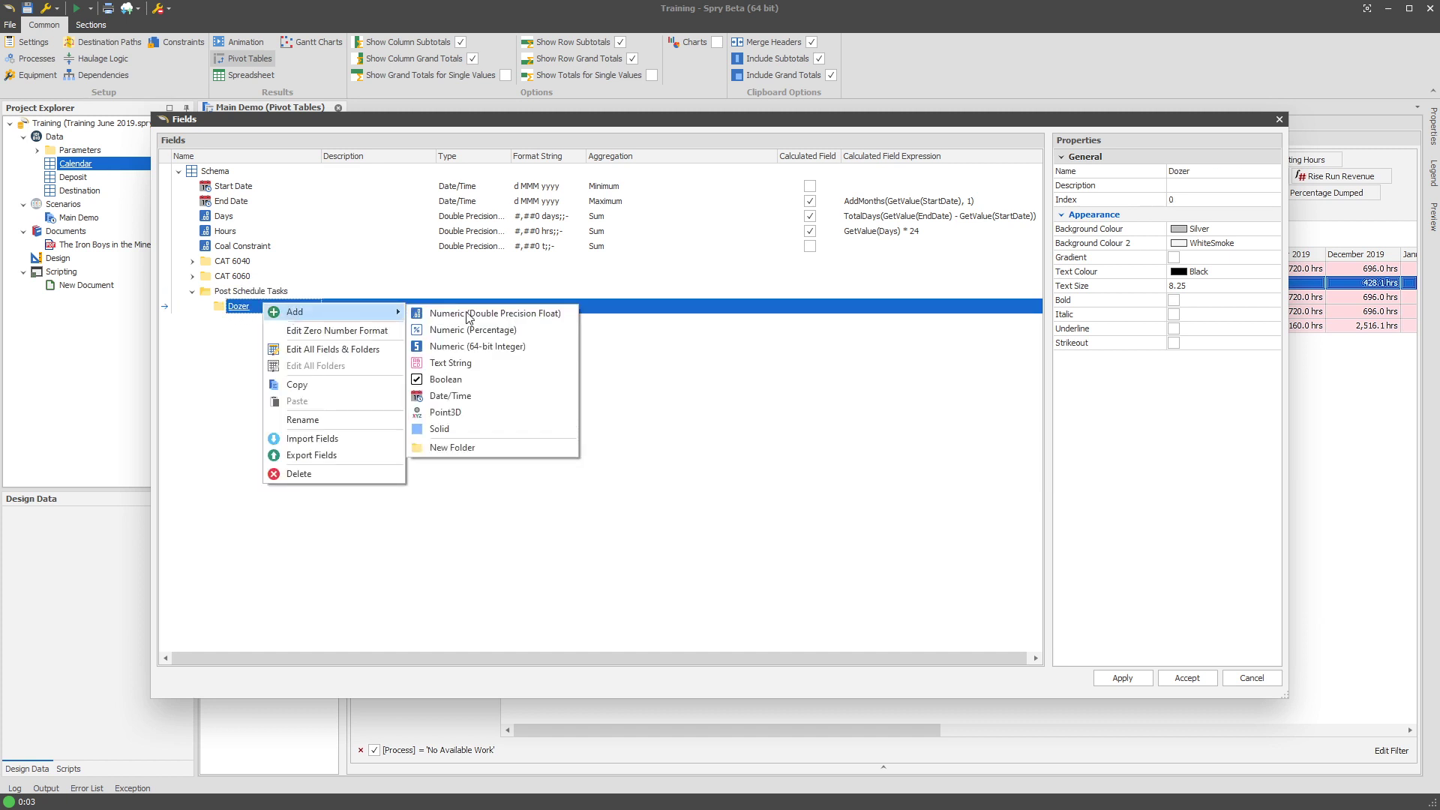
{"action": "left_click", "coordinate": [498, 312]}
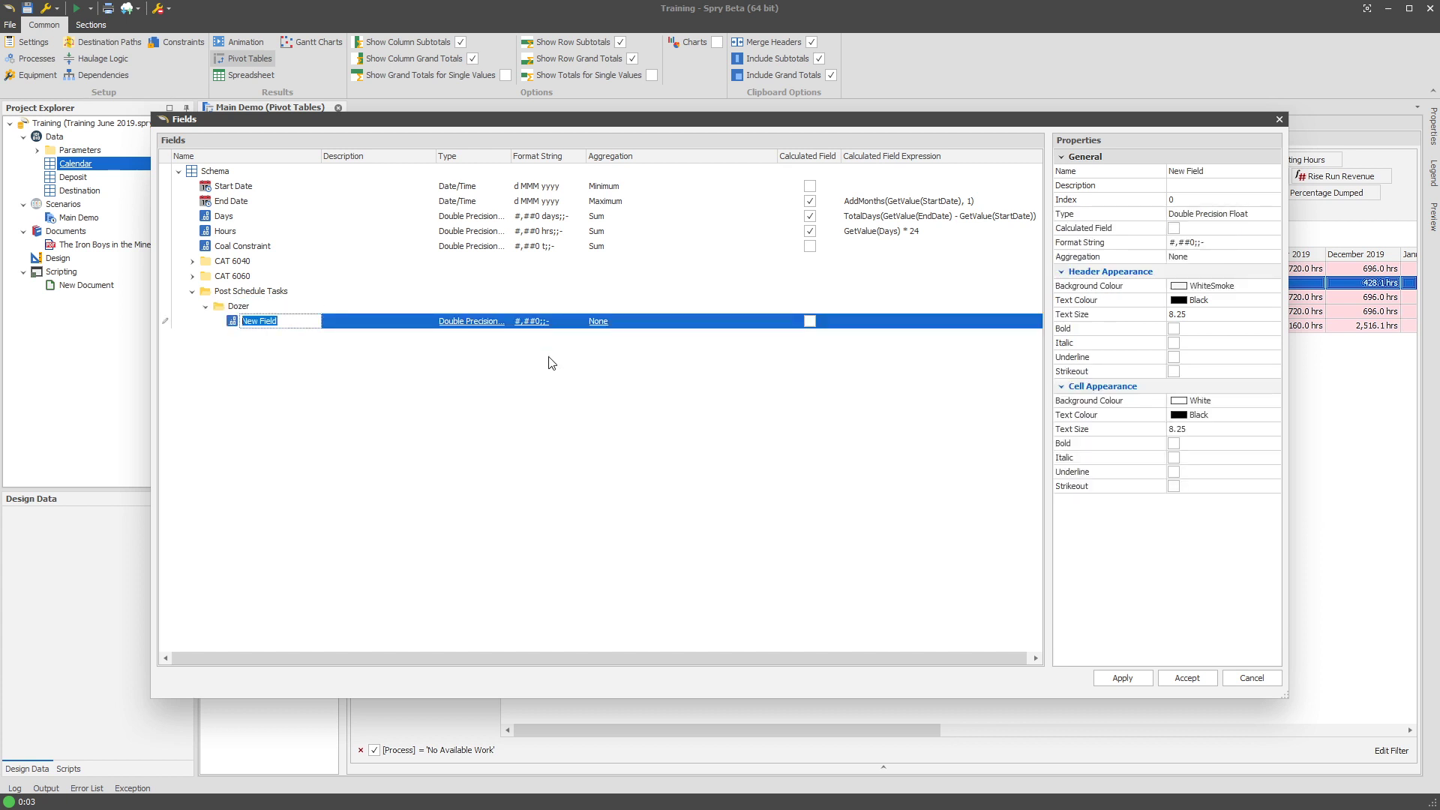
{"action": "type", "text": "No Available Work"}
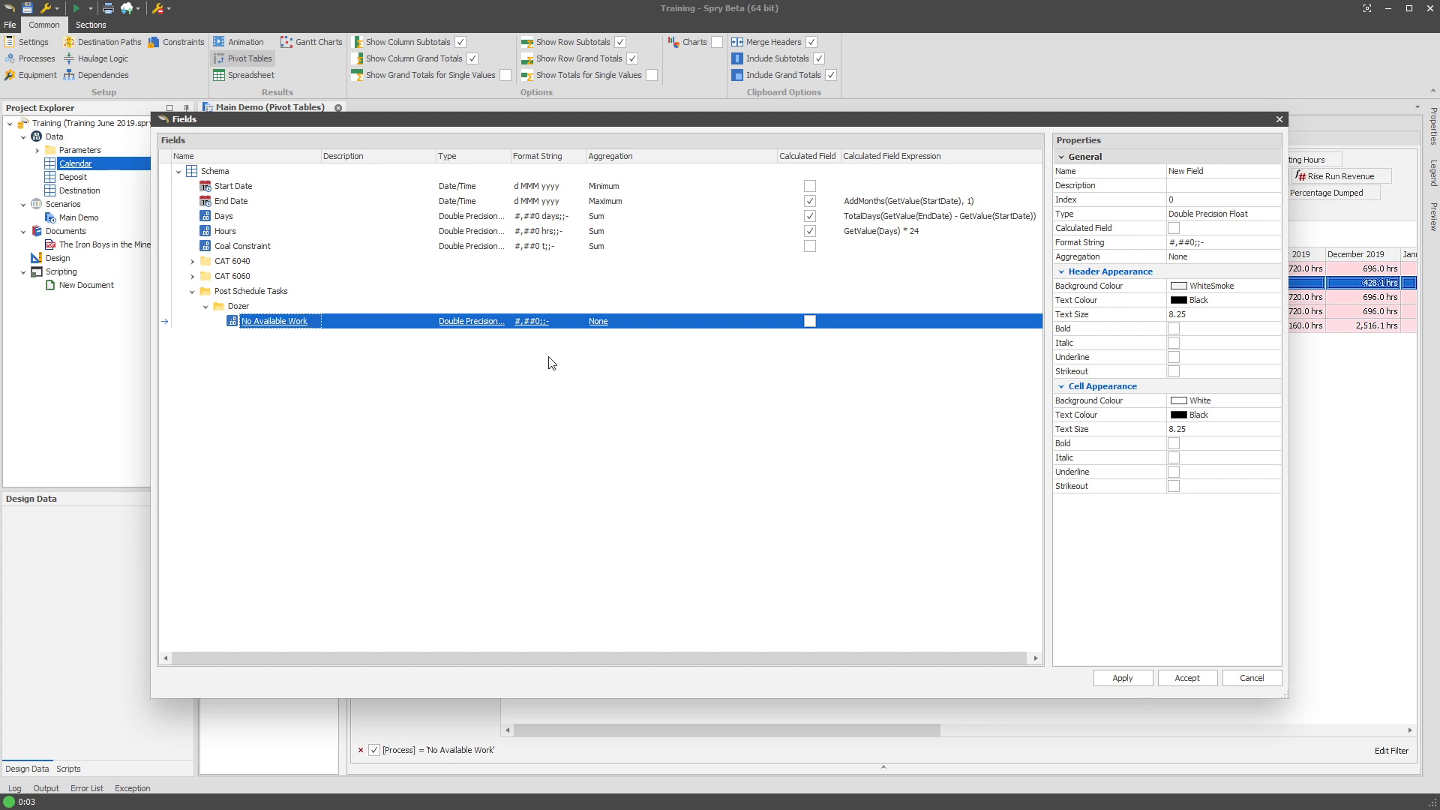
Set the field's aggregation to Sum, then apply and close the field definitions.
{"action": "left_click", "coordinate": [688, 322]}
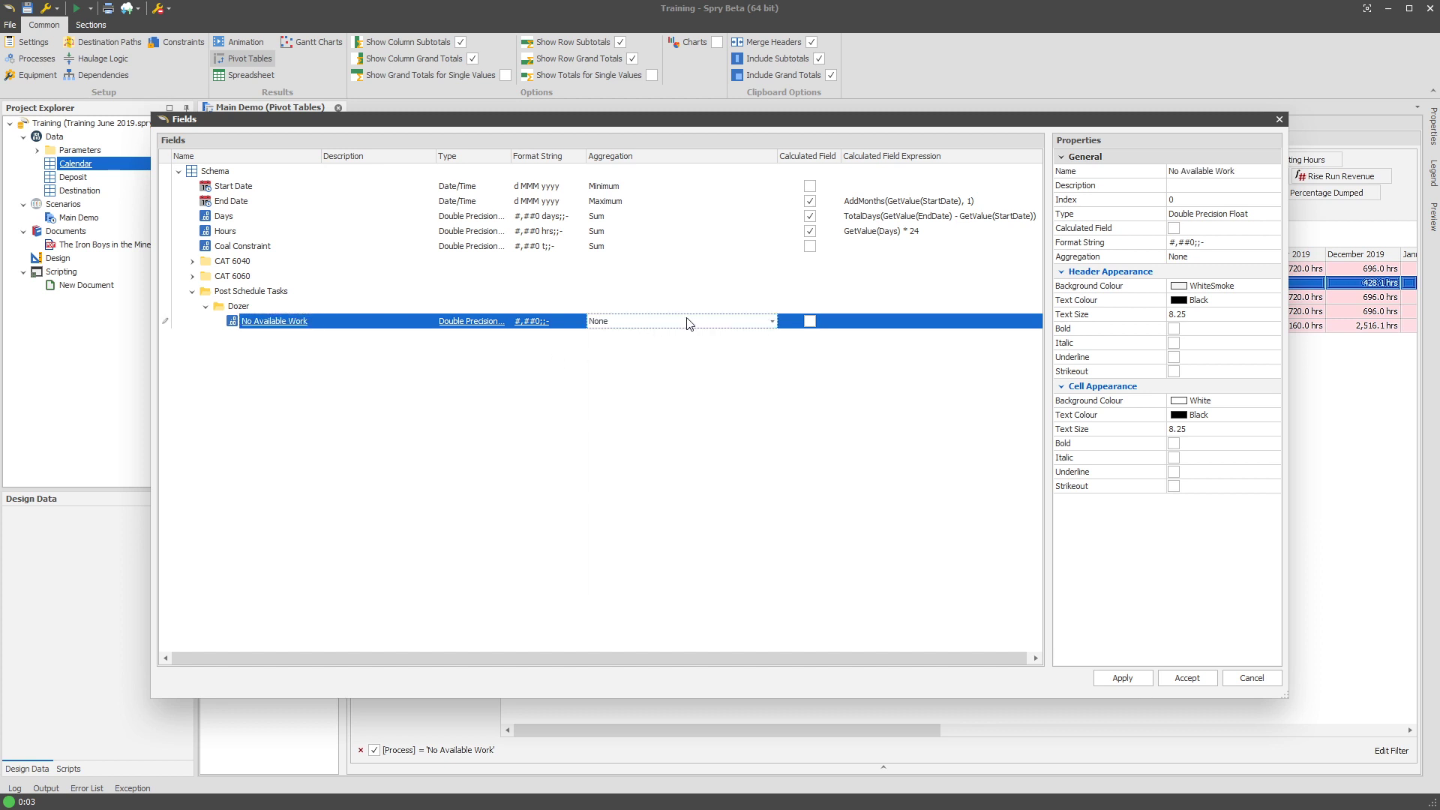
{"action": "left_click", "coordinate": [727, 323]}
{"action": "left_click", "coordinate": [707, 357]}
{"action": "left_click", "coordinate": [702, 412]}
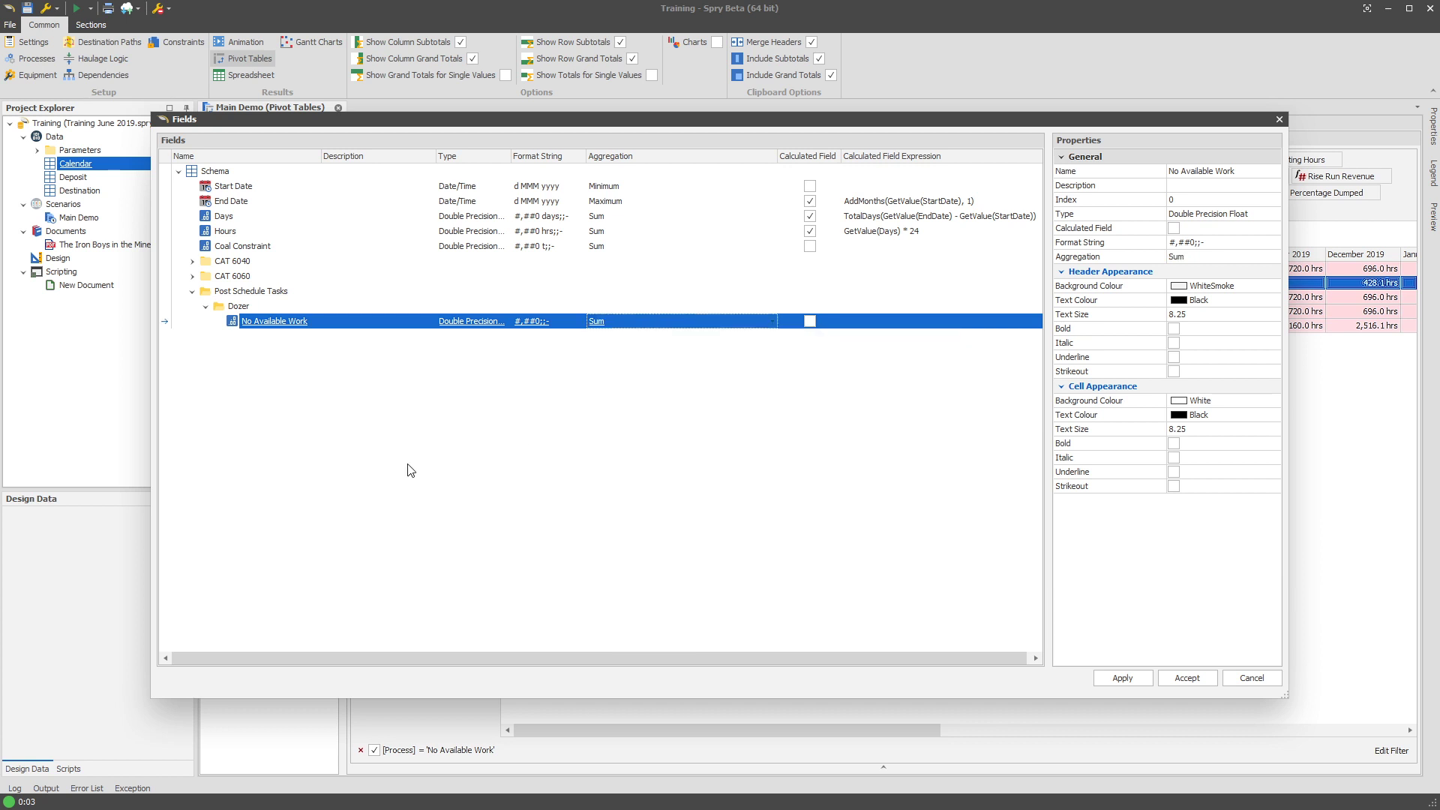
{"action": "left_click", "coordinate": [1125, 679]}
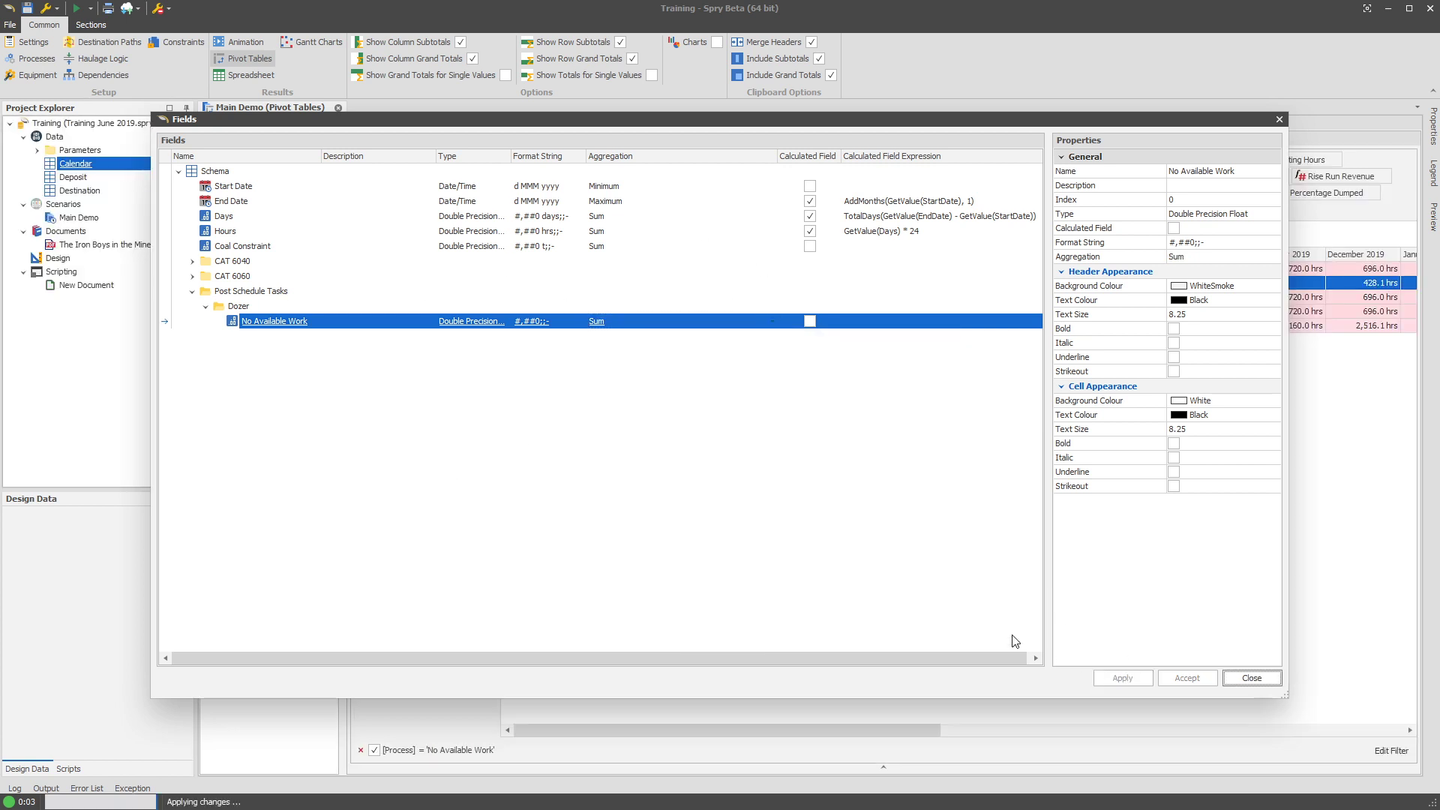
{"action": "left_click", "coordinate": [1251, 679]}
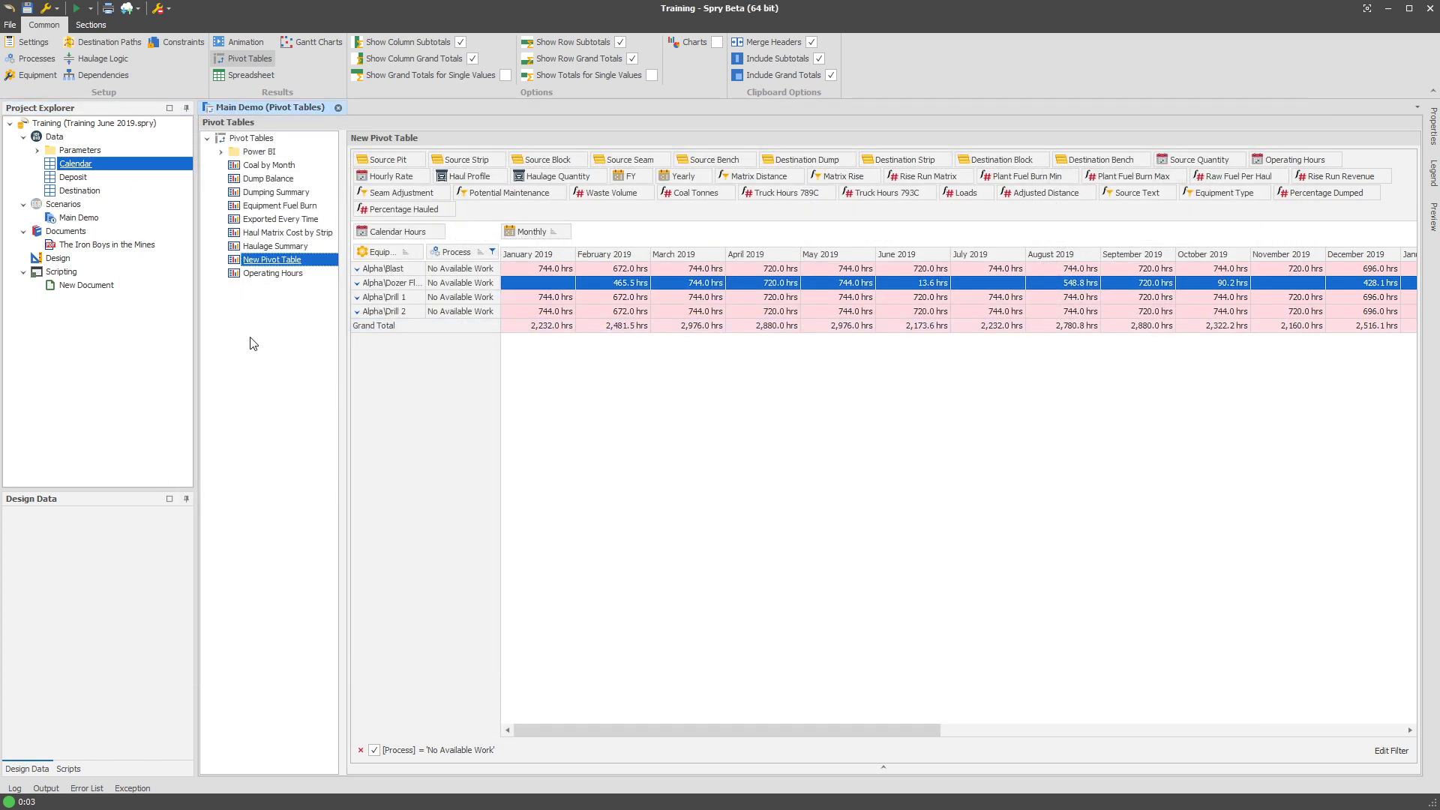
Open the scenario's post schedule tasks and select the Copy Schedule Results to Calendar Table task.
{"action": "left_click", "coordinate": [37, 49]}
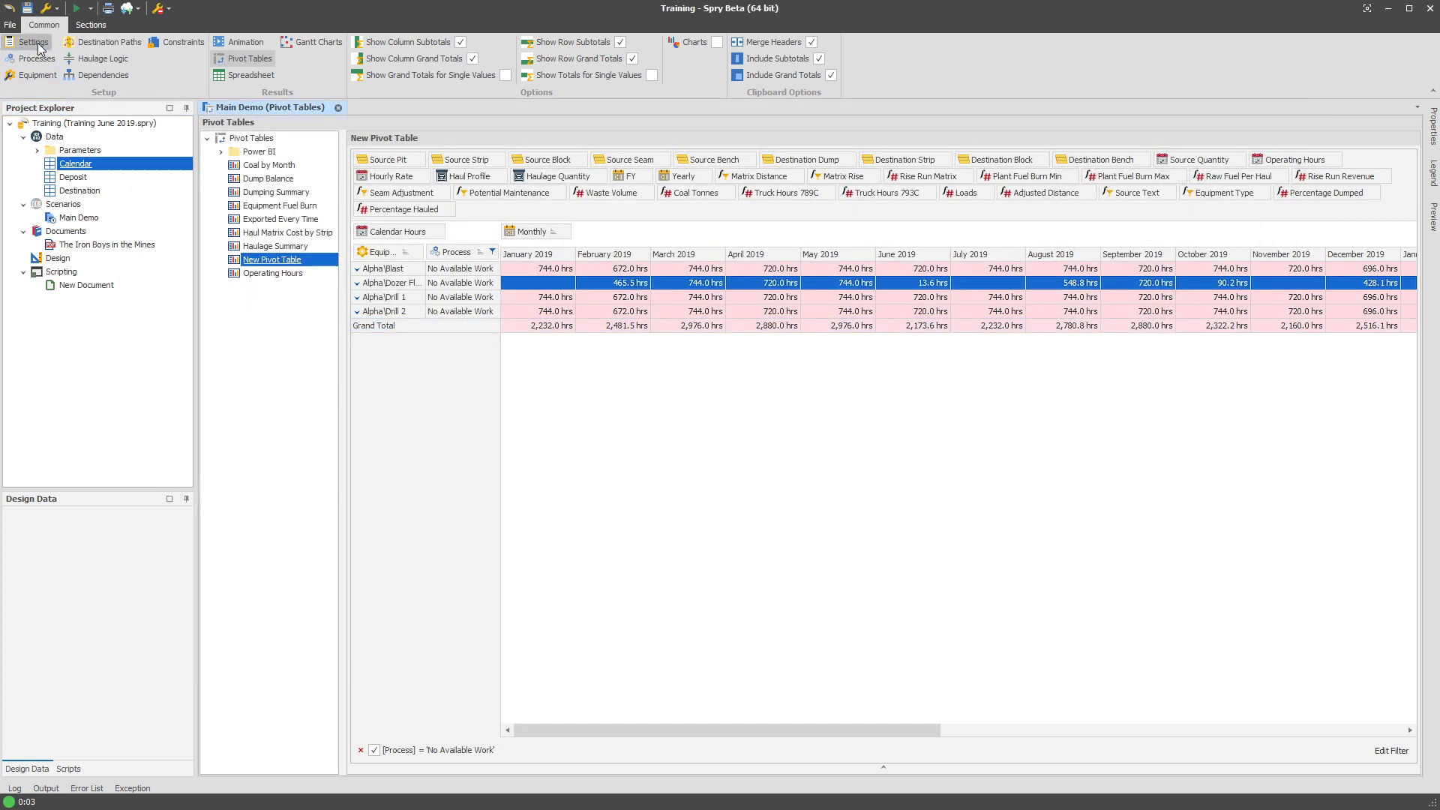
{"action": "left_click", "coordinate": [738, 399]}
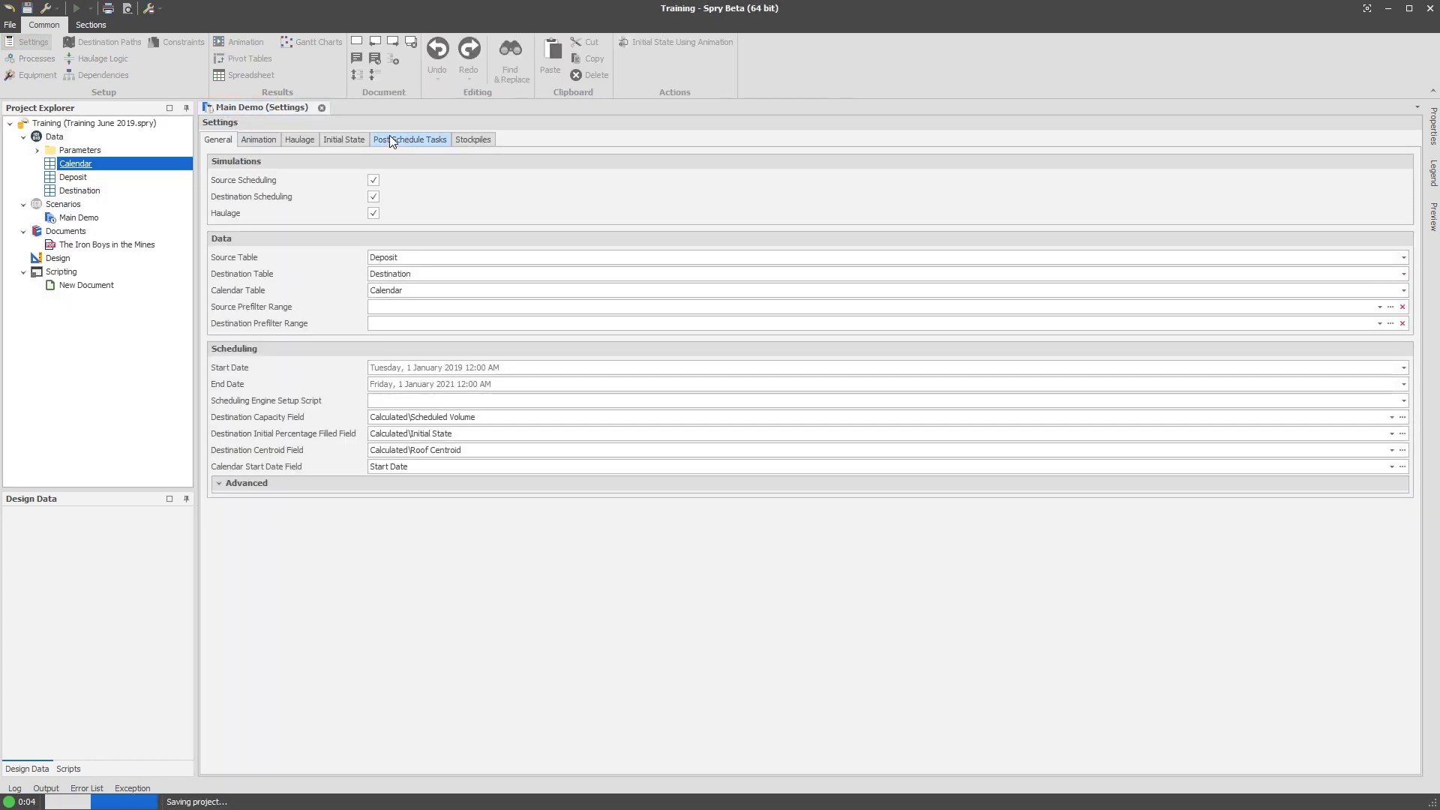
{"action": "left_click", "coordinate": [420, 139]}
{"action": "left_click", "coordinate": [283, 209]}
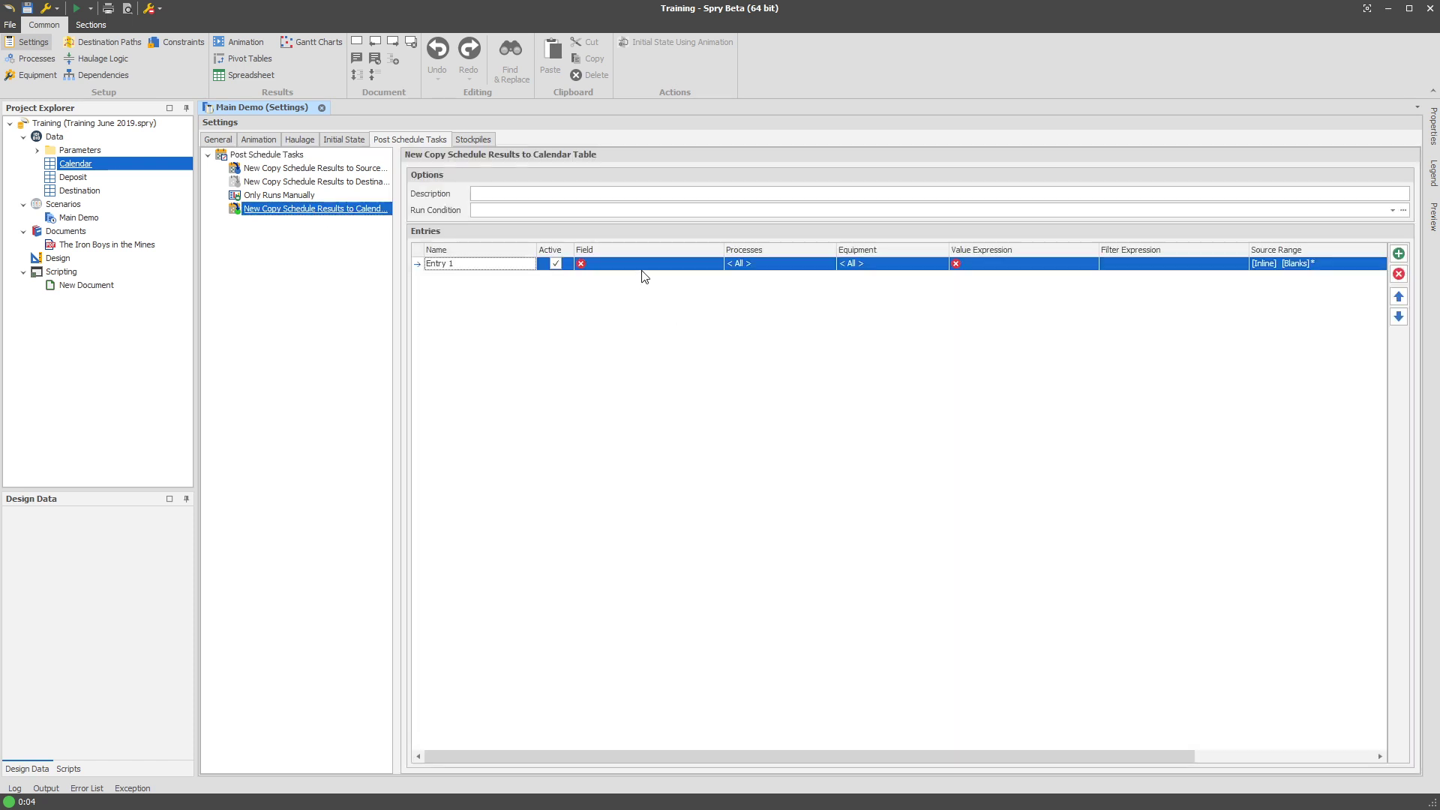
Set Entry 1's target field to Post Schedule Tasks\Dozer\No Available Work.
{"action": "left_click", "coordinate": [643, 266]}
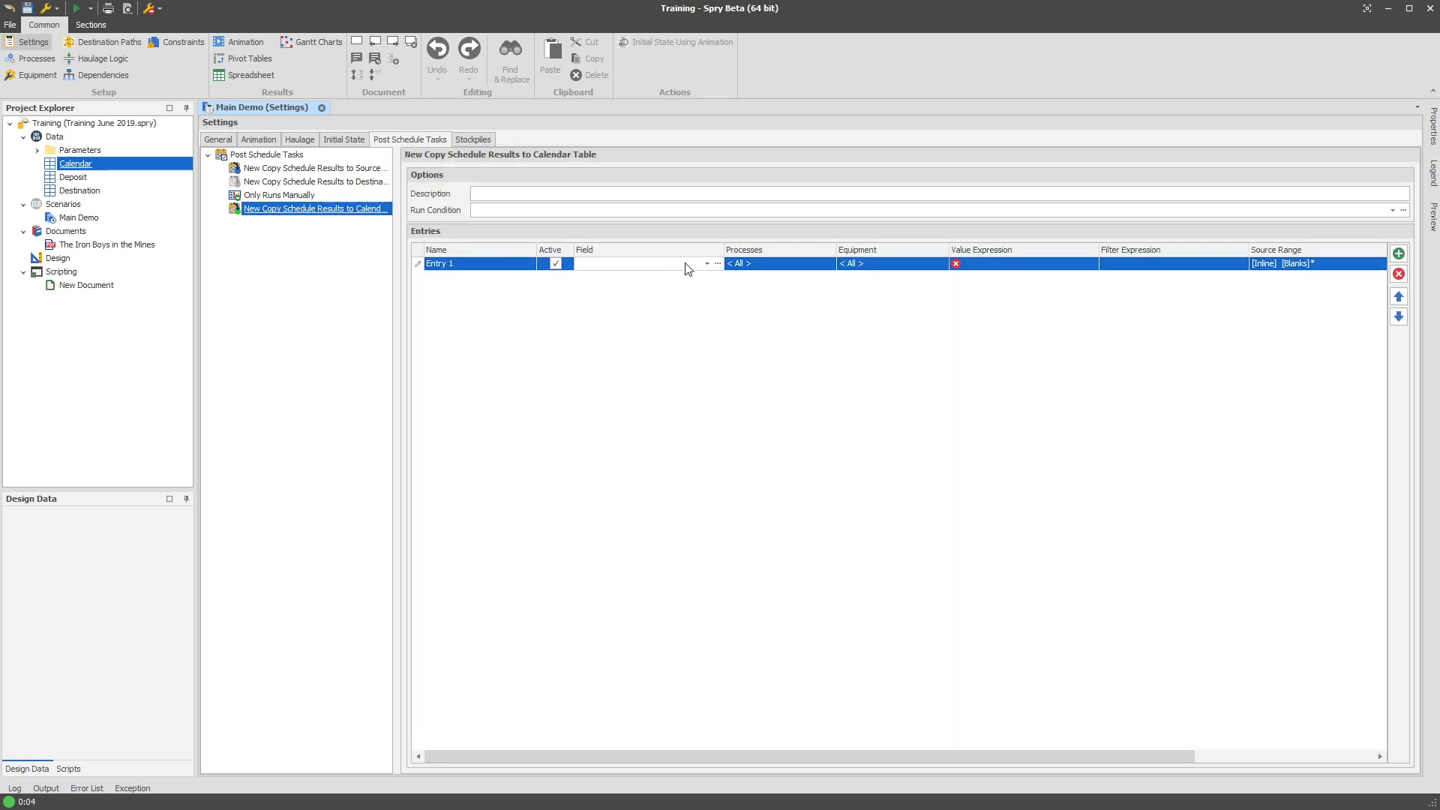
{"action": "left_click", "coordinate": [707, 263]}
{"action": "left_click", "coordinate": [598, 387]}
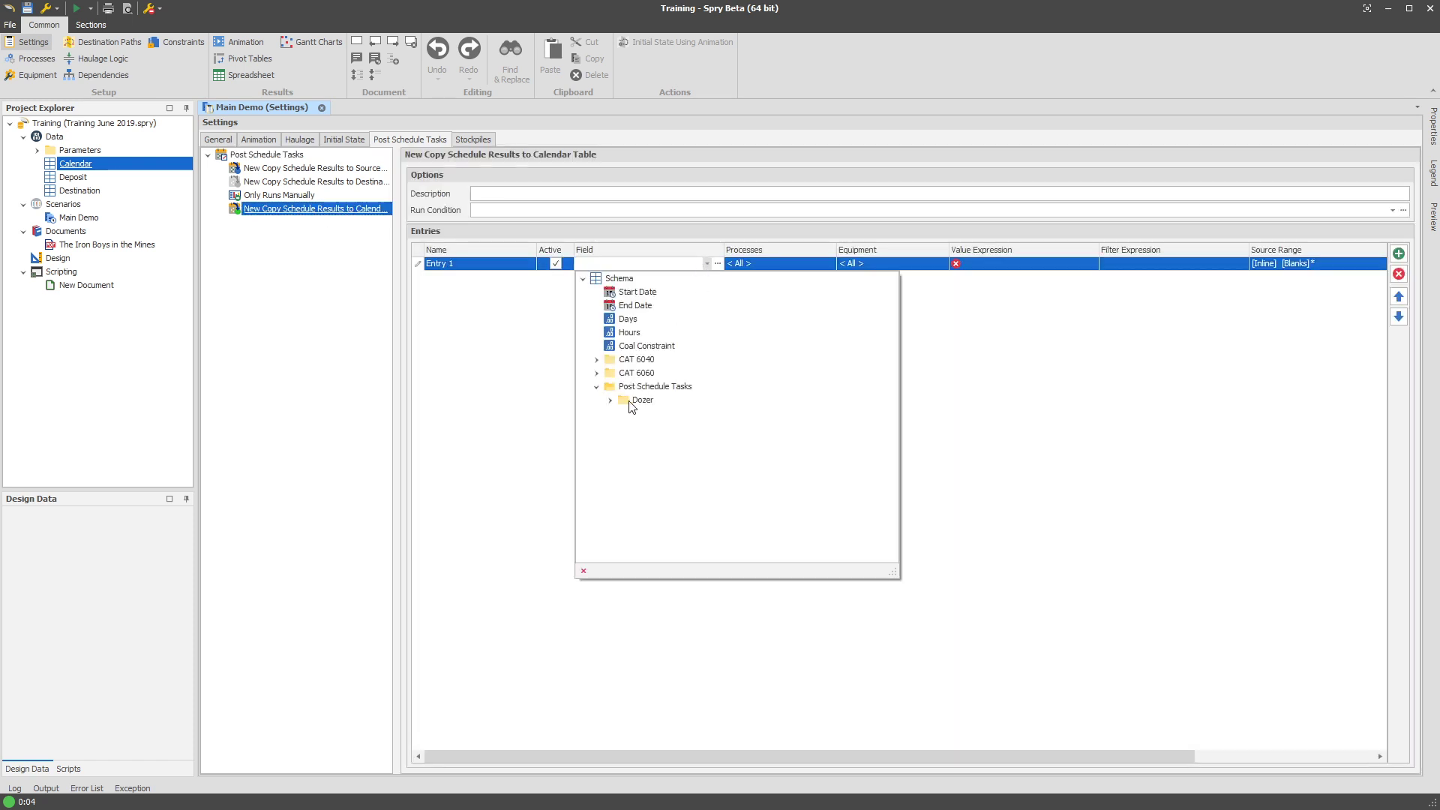
{"action": "left_click", "coordinate": [610, 400]}
{"action": "left_click", "coordinate": [677, 414]}
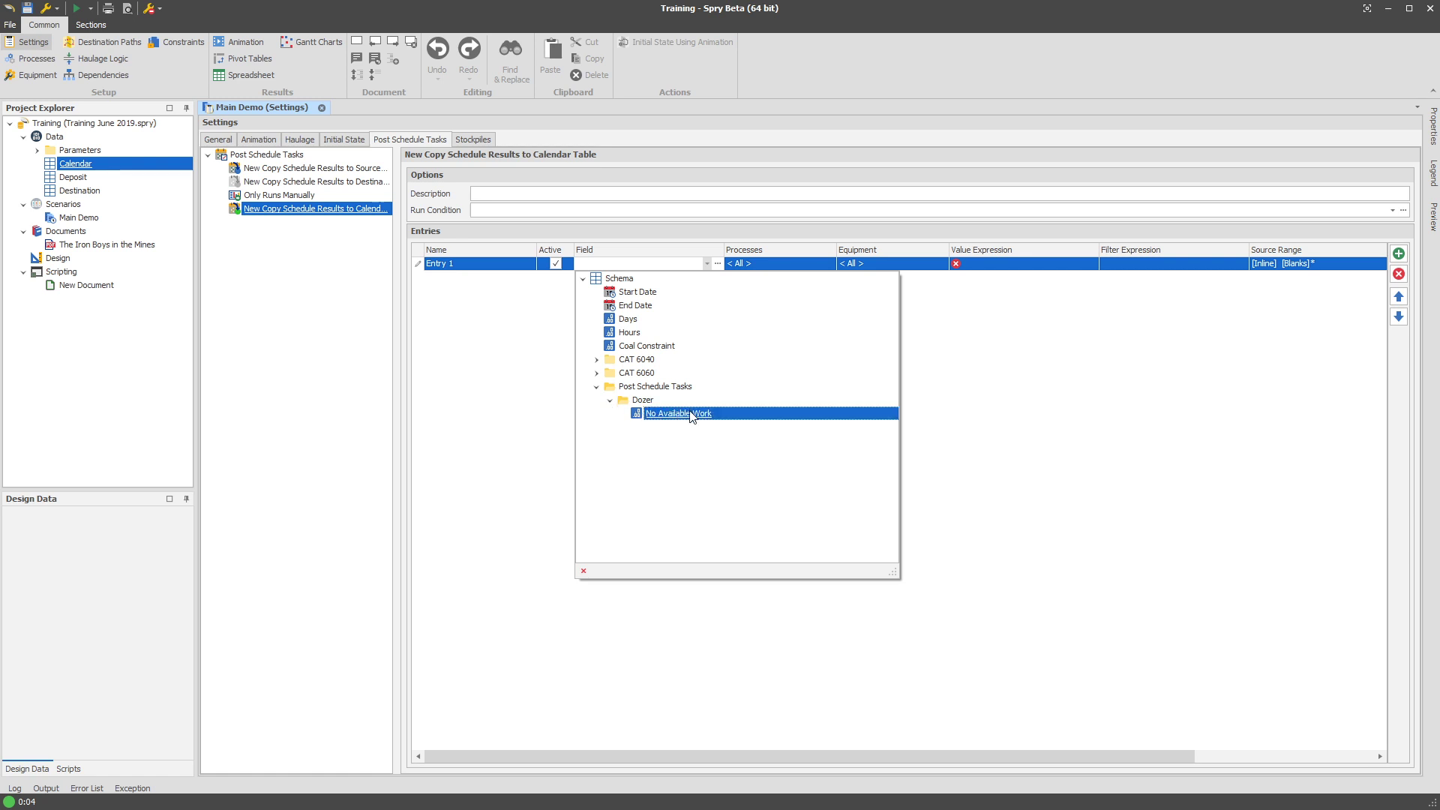
{"action": "double_click", "coordinate": [641, 413]}
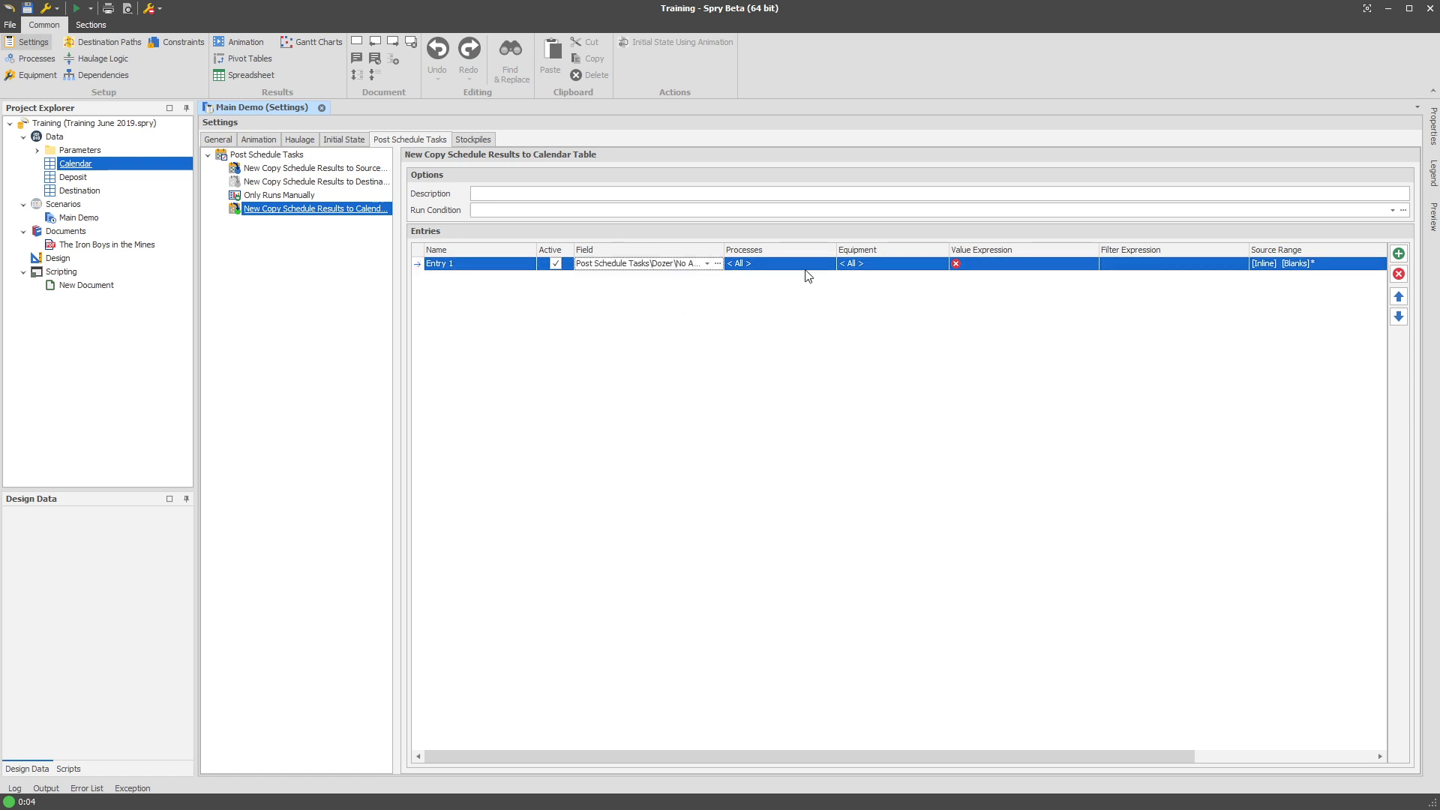
Include all processes and limit the entry's equipment to Alpha\Dozer Fleet.
{"action": "left_click", "coordinate": [800, 267]}
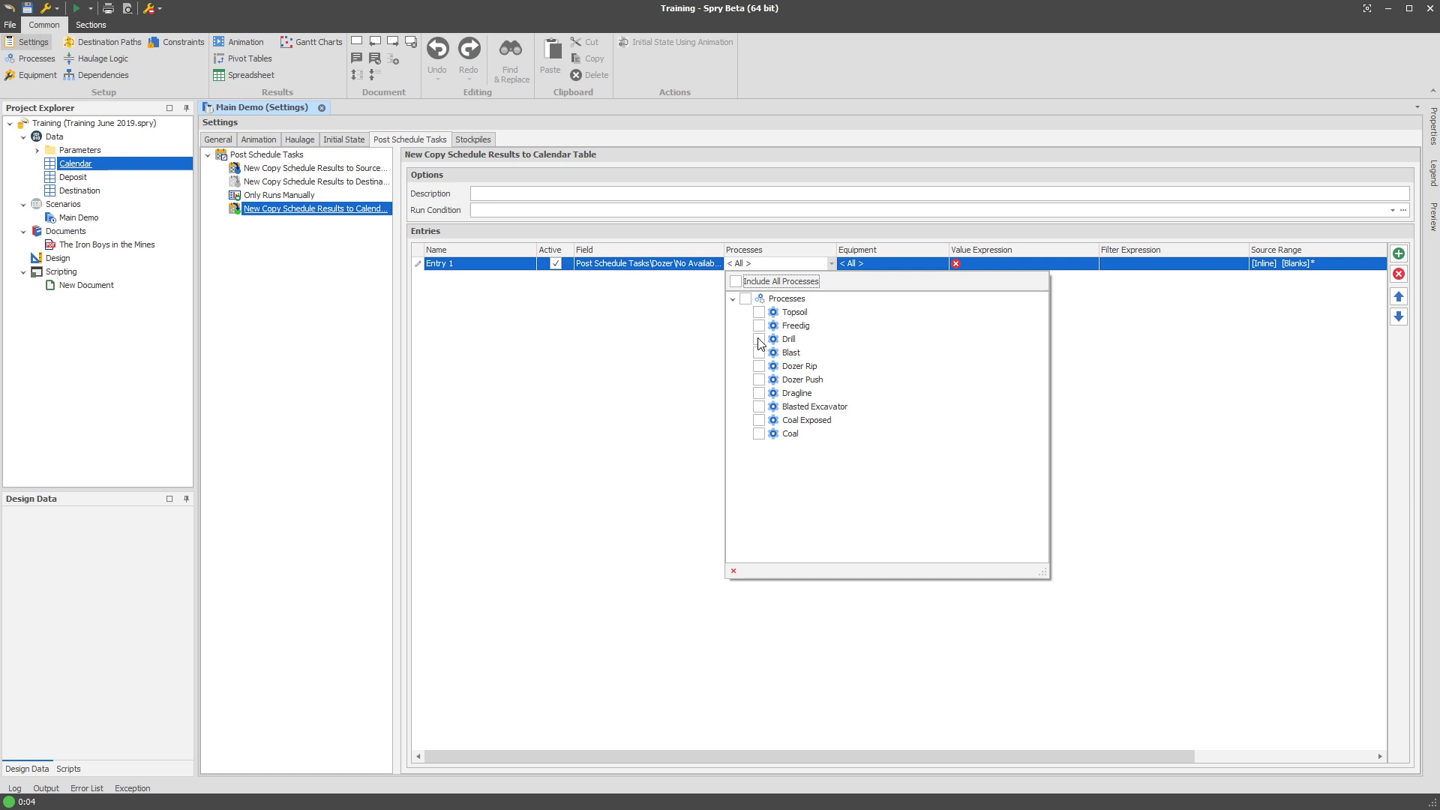
{"action": "left_click", "coordinate": [776, 282]}
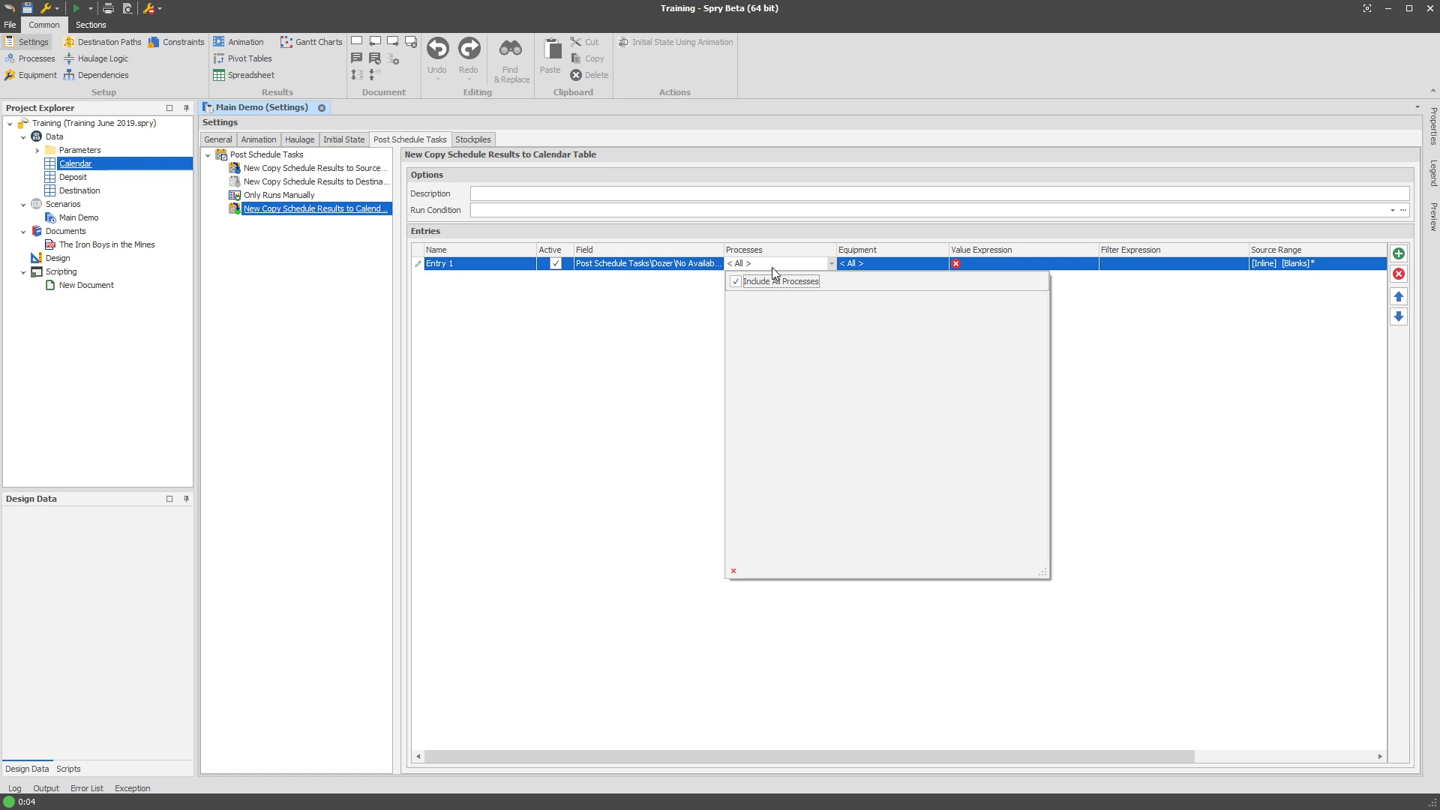
{"action": "left_click", "coordinate": [888, 267]}
{"action": "left_click", "coordinate": [889, 283]}
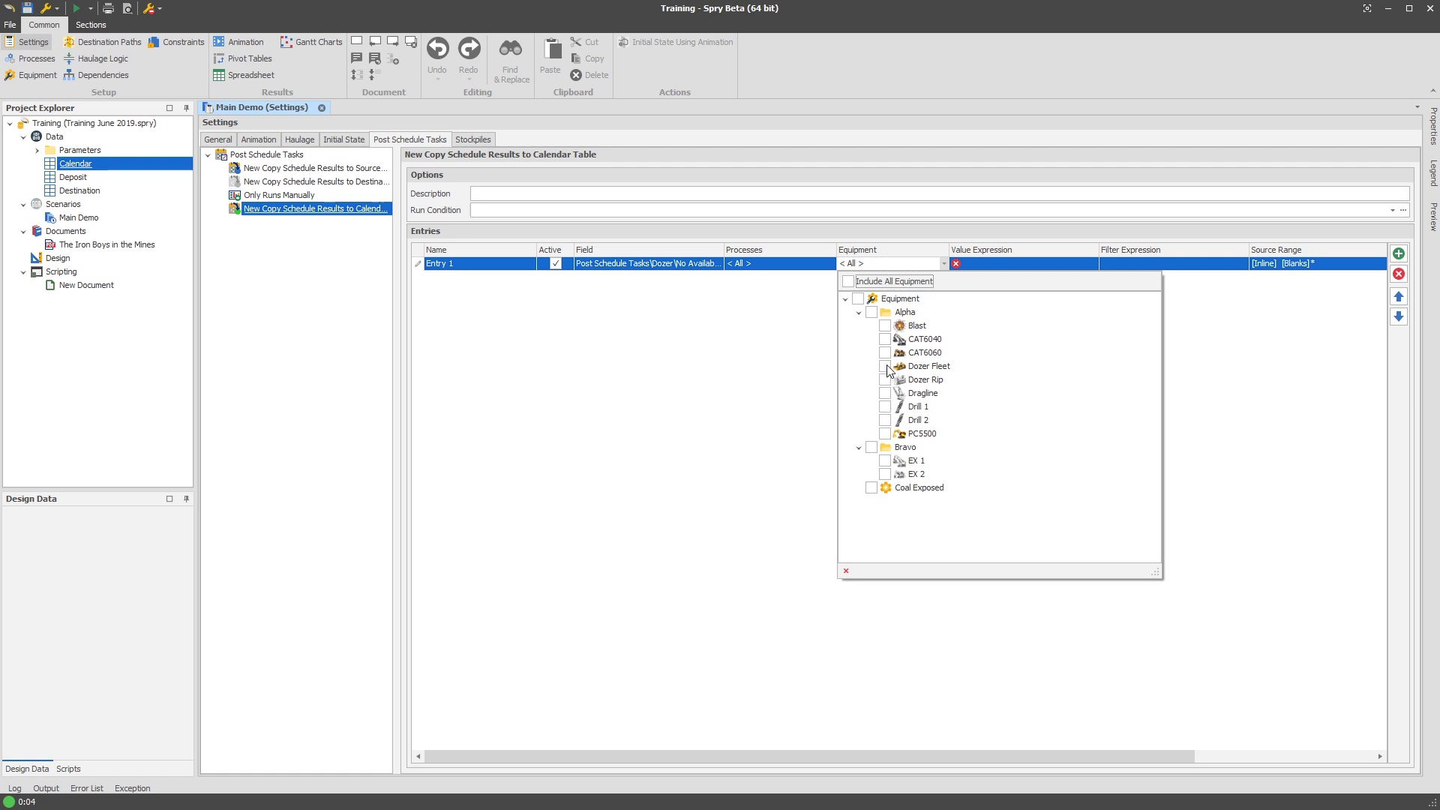
{"action": "left_click", "coordinate": [886, 367]}
{"action": "left_click", "coordinate": [736, 402]}
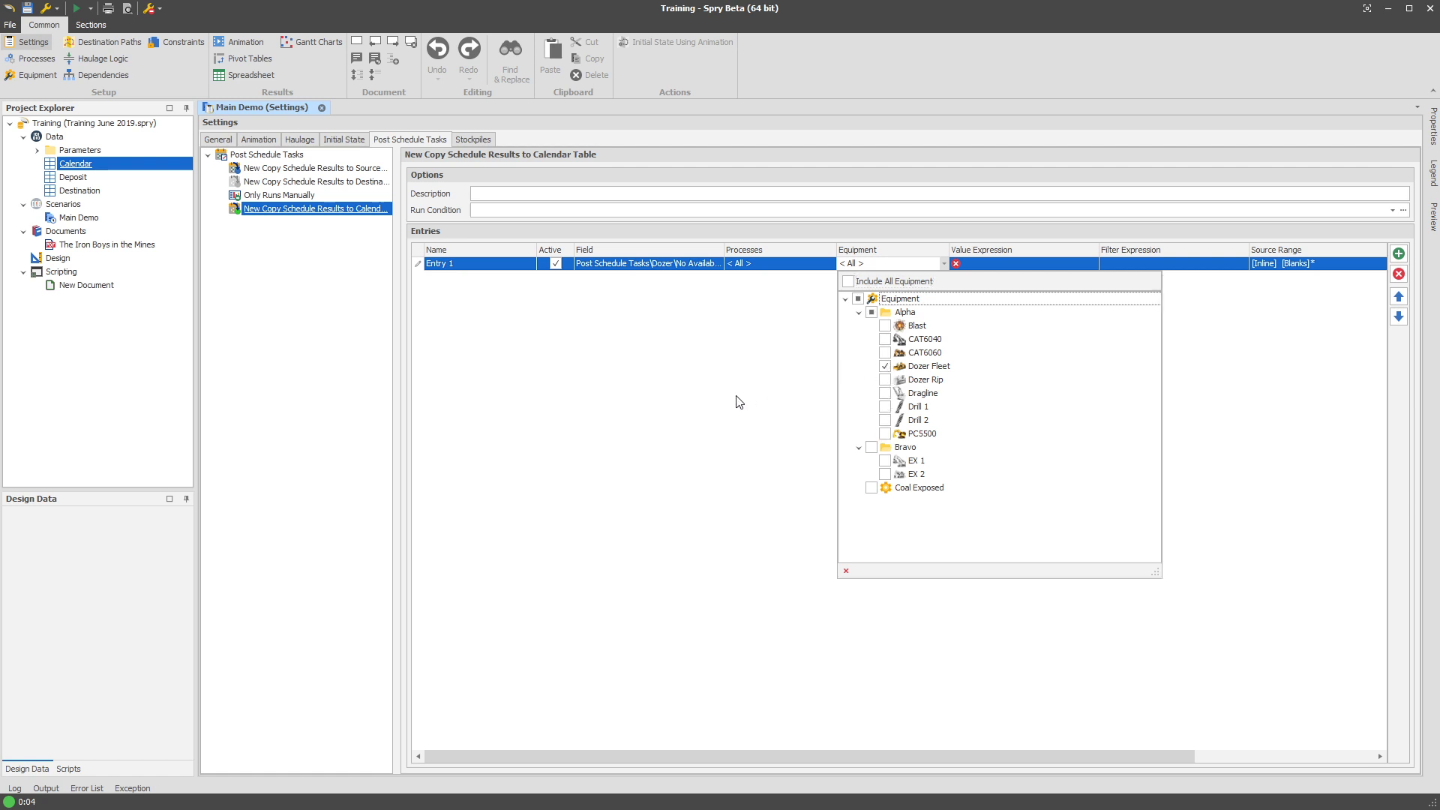
{"action": "left_click", "coordinate": [1083, 266]}
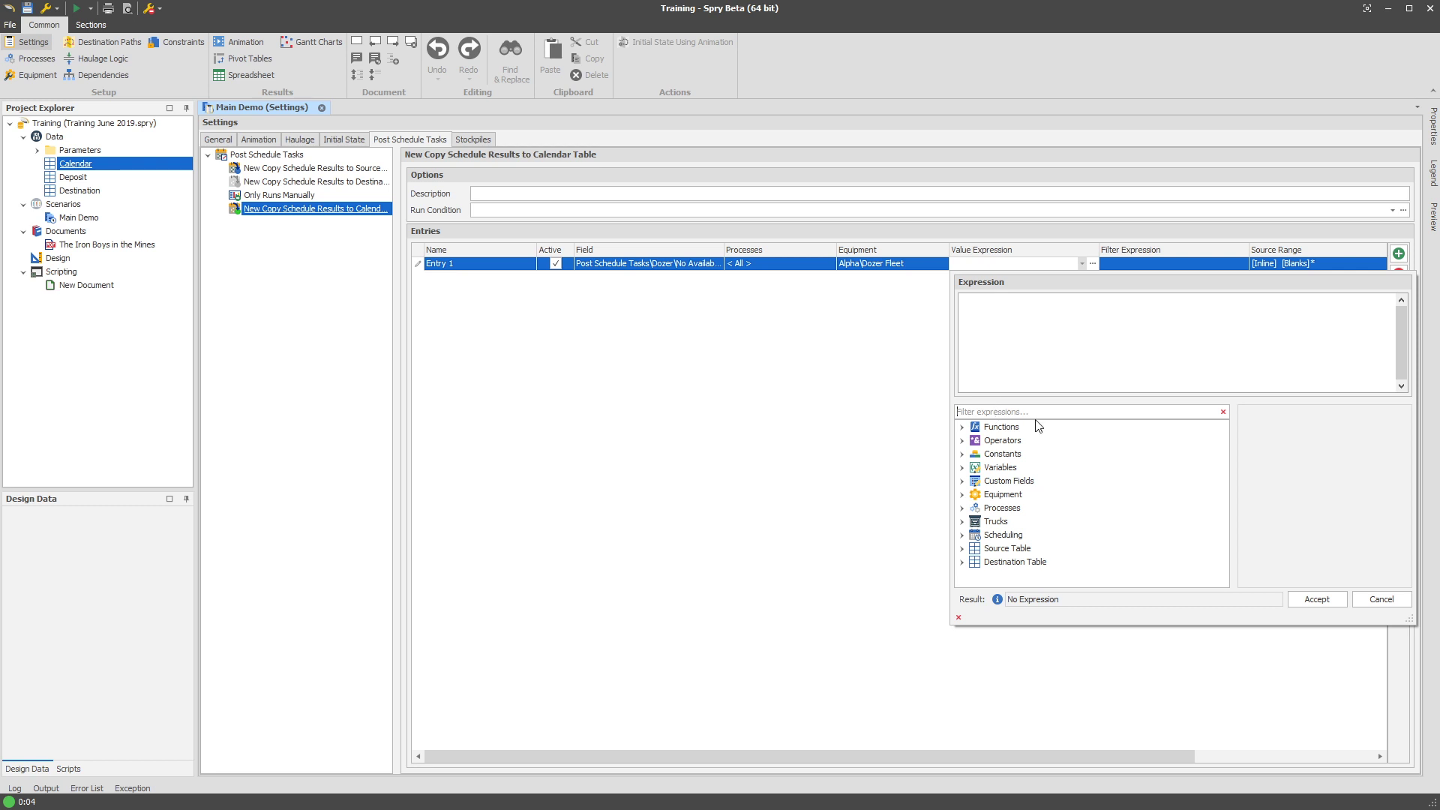
Enter ScheduleSum(CalendarHours) as the entry's value expression.
{"action": "type", "text": "sum"}
{"action": "left_click_drag", "start_coordinate": [1058, 468], "coordinate": [1089, 374]}
{"action": "type", "text": "Ca"}
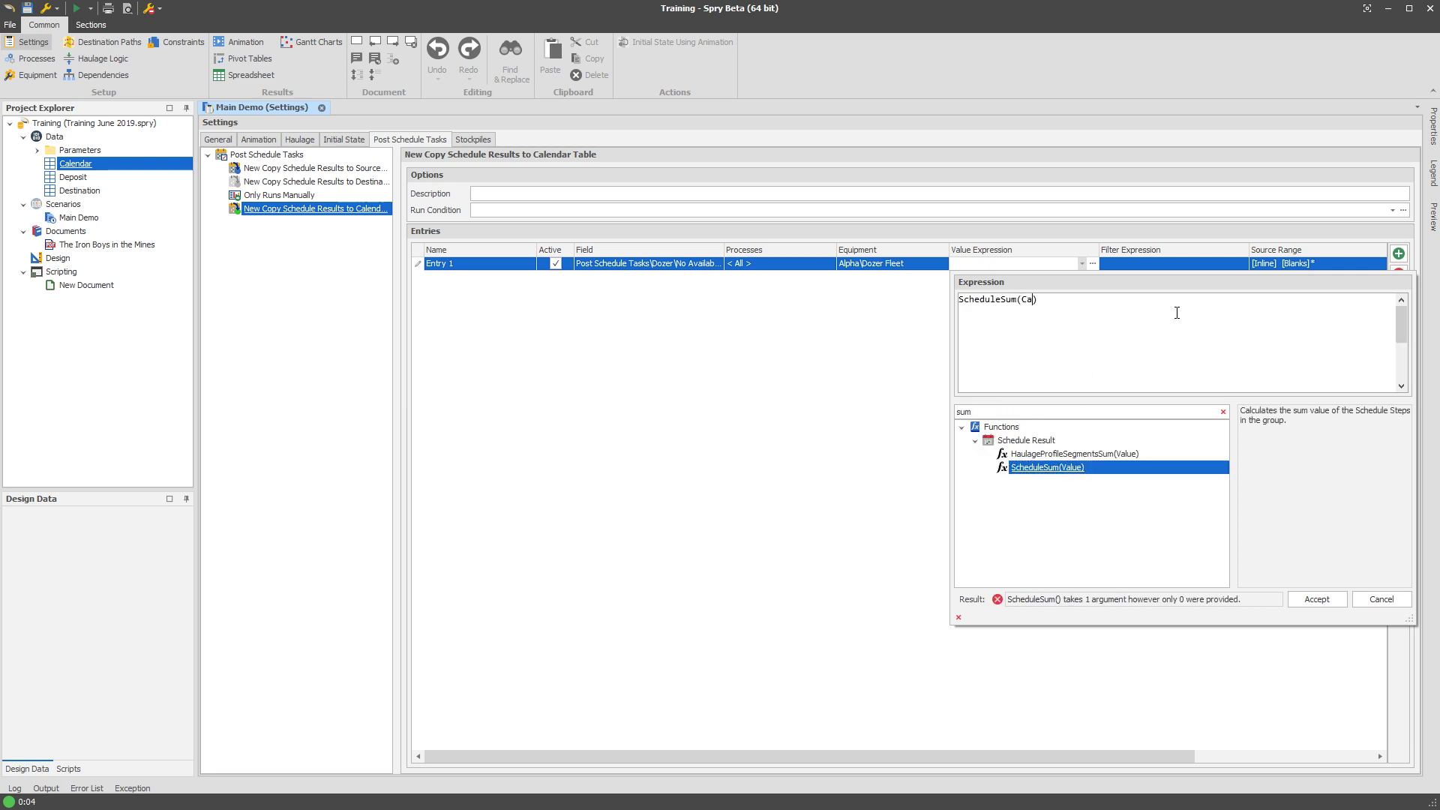
{"action": "type", "text": "elndar"}
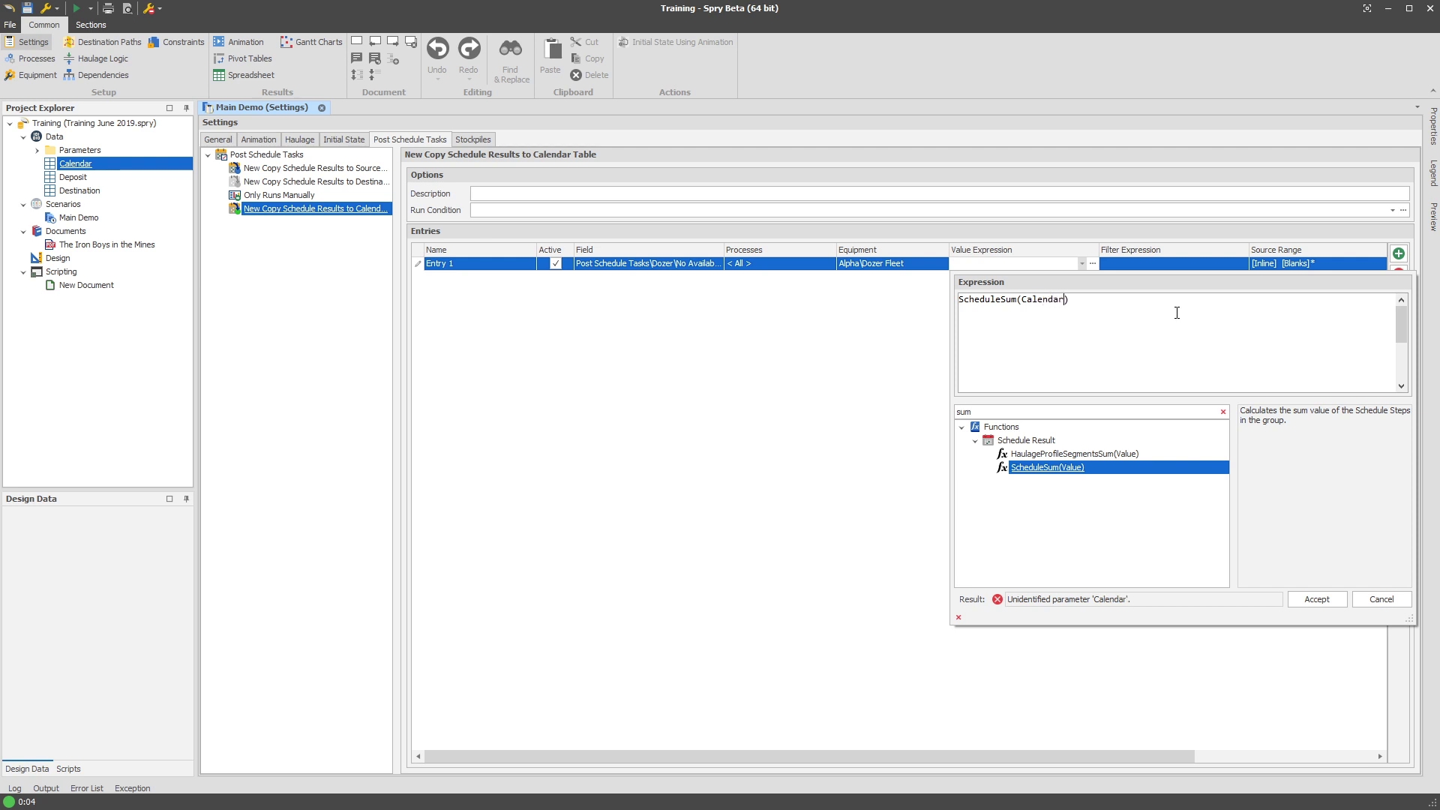
{"action": "key", "text": "ctrl+space"}
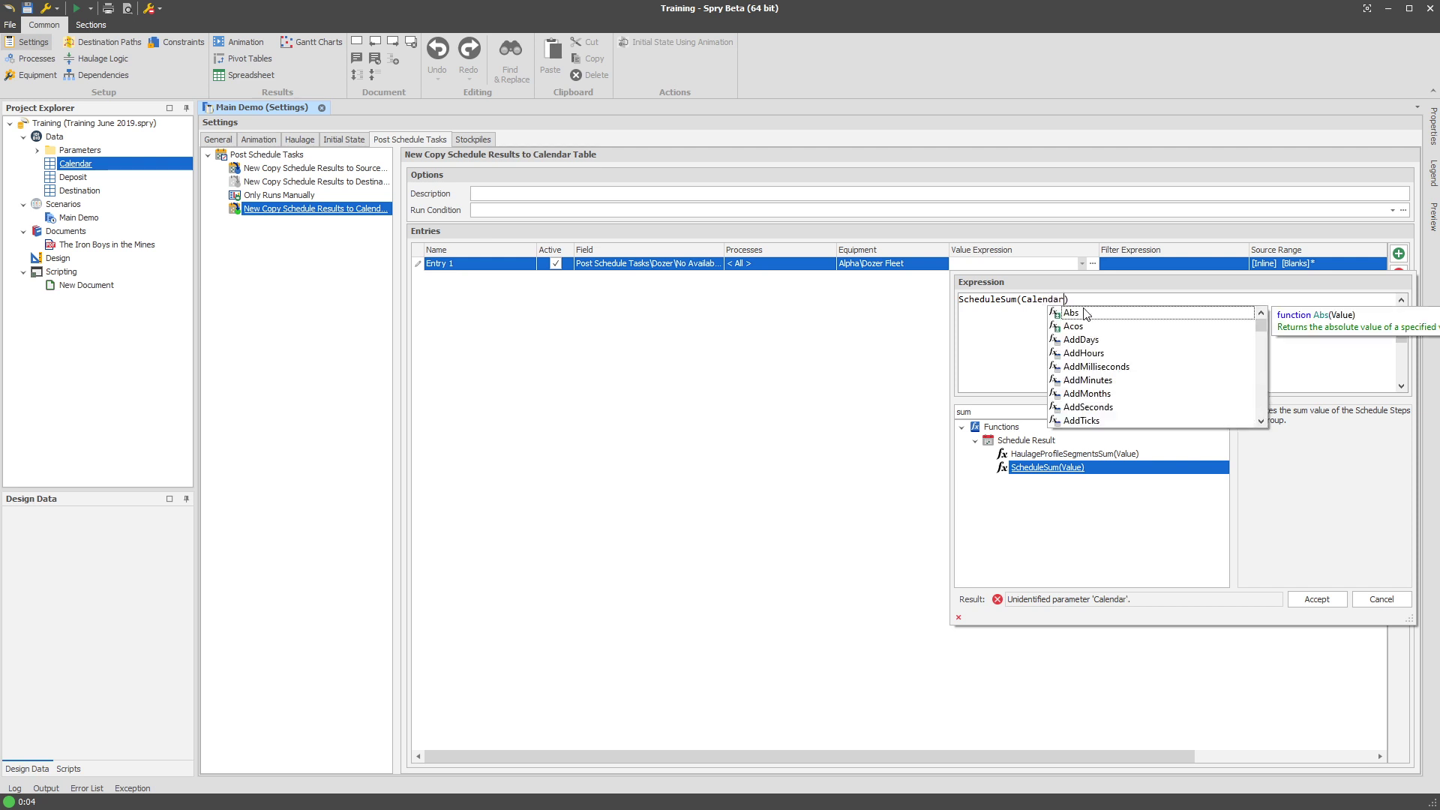
{"action": "key", "text": "Escape"}
{"action": "type", "text": "Hours"}
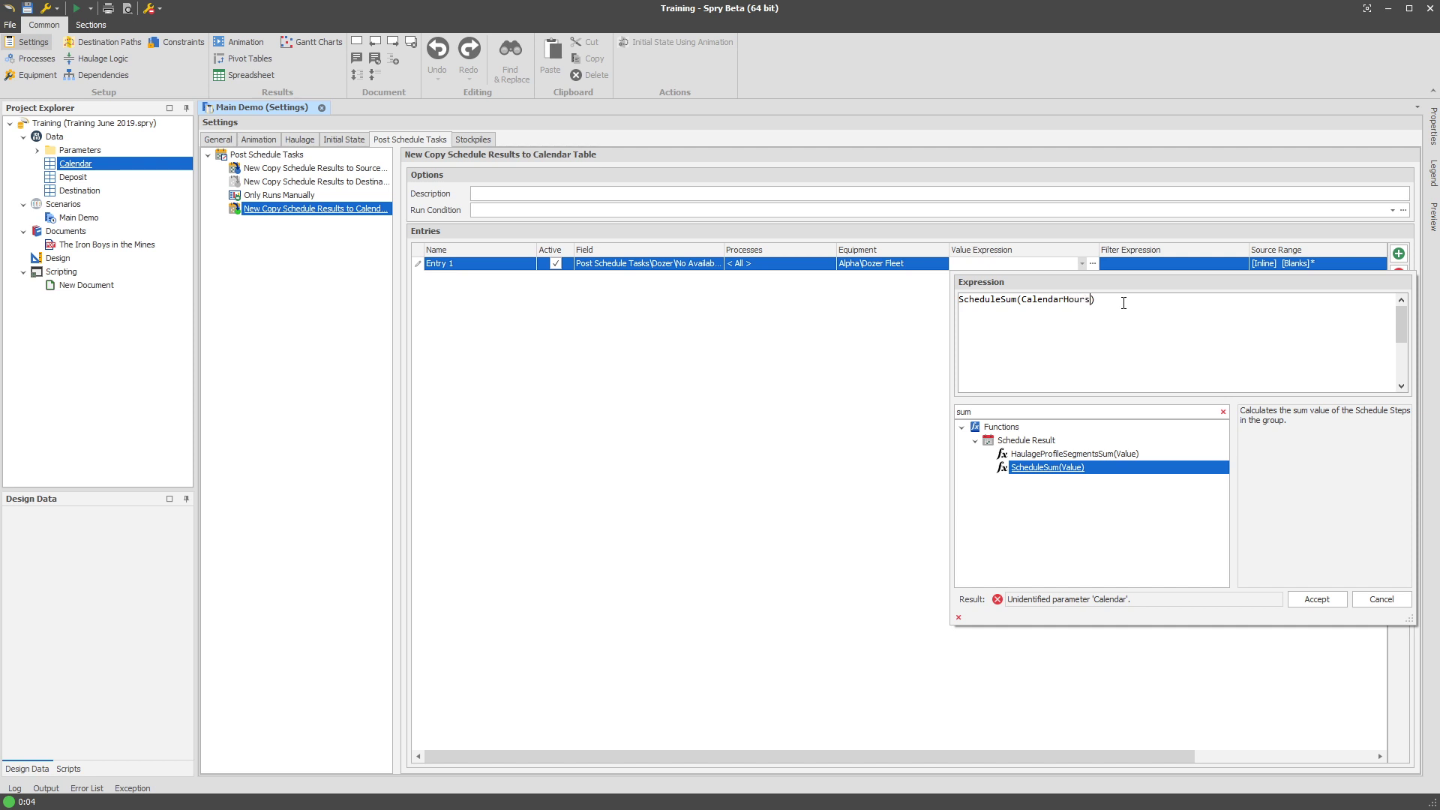
{"action": "left_click", "coordinate": [808, 421]}
{"action": "left_click", "coordinate": [1175, 265]}
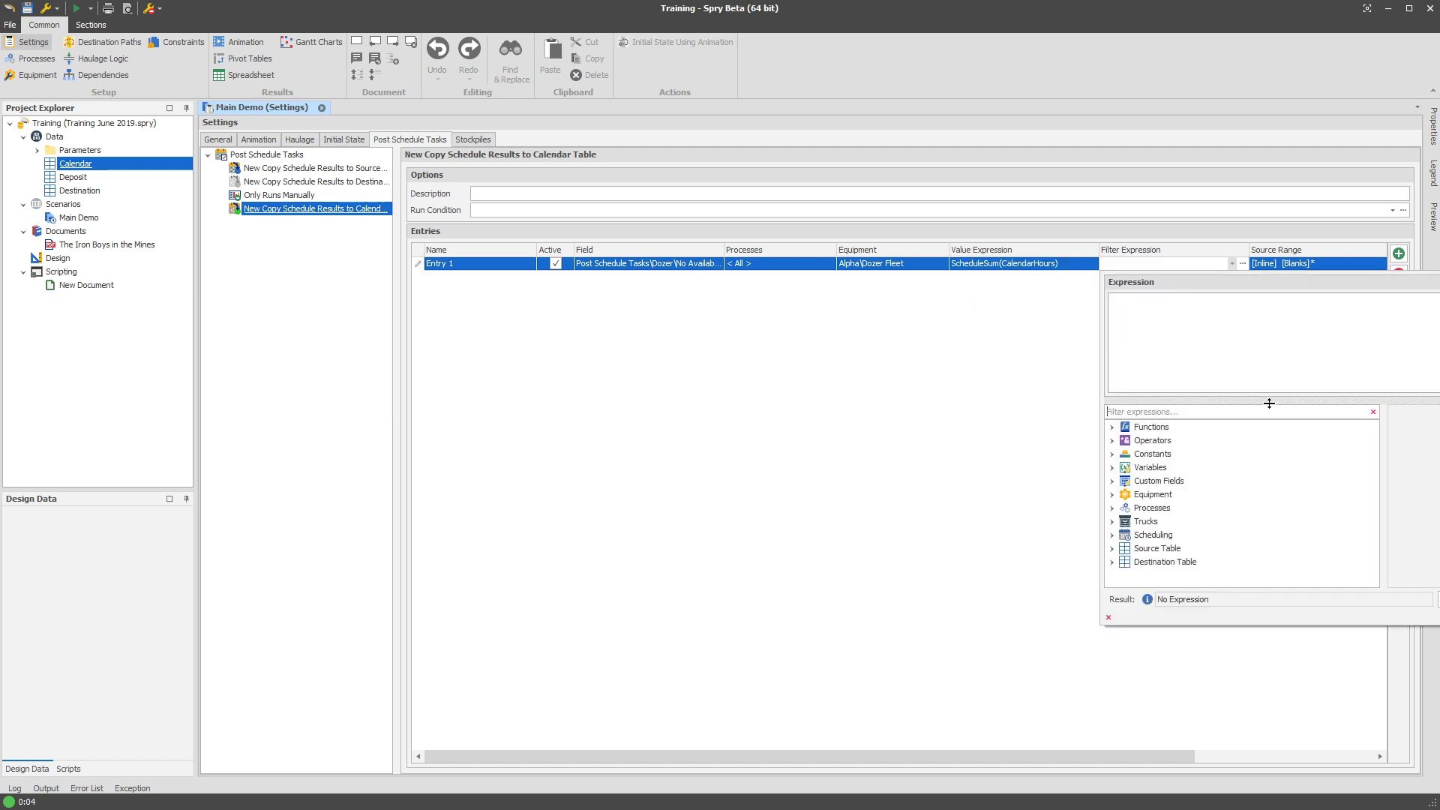
Set the entry's filter expression to Process=ProcessNoAvailableWork.
{"action": "type", "text": "no avail"}
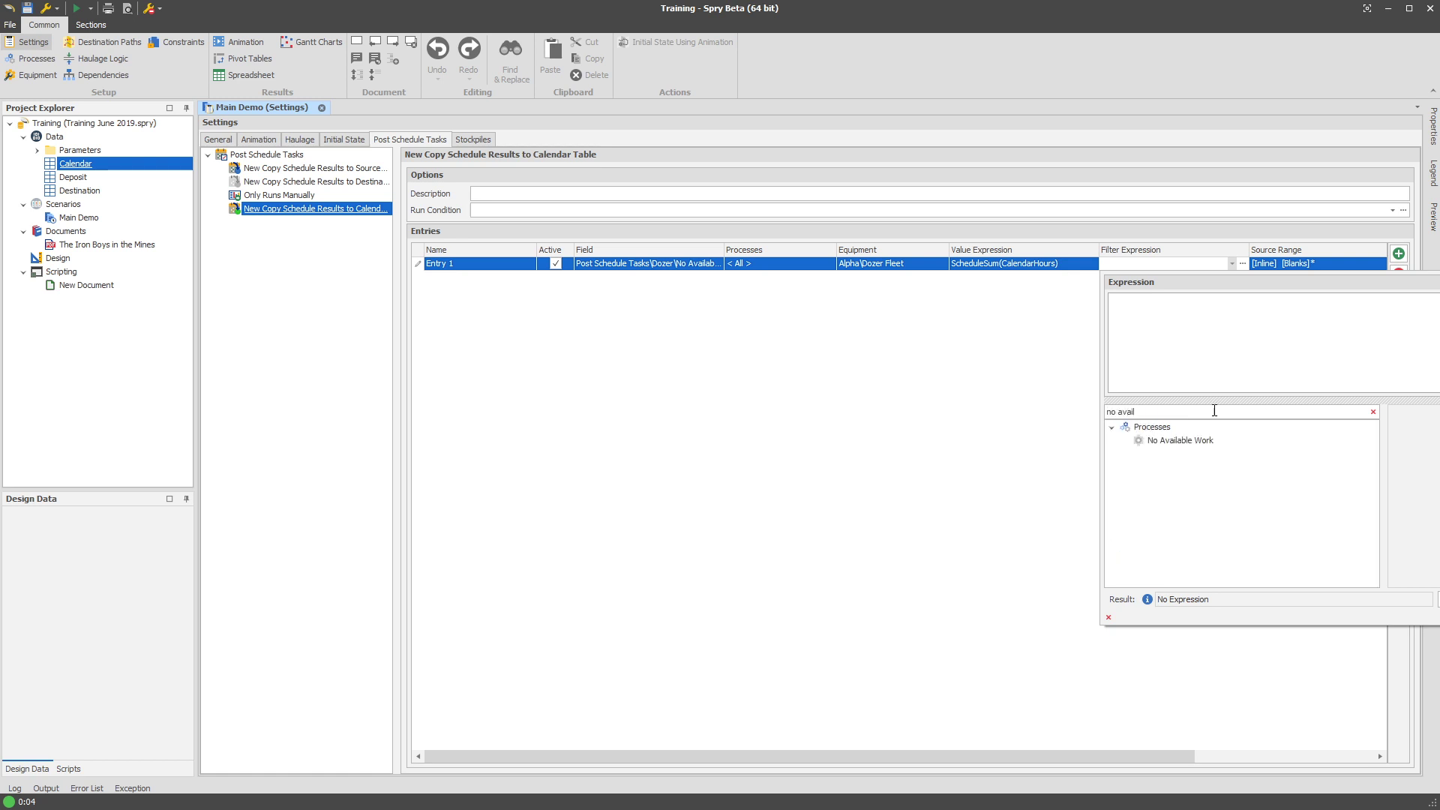
{"action": "left_click", "coordinate": [1200, 441]}
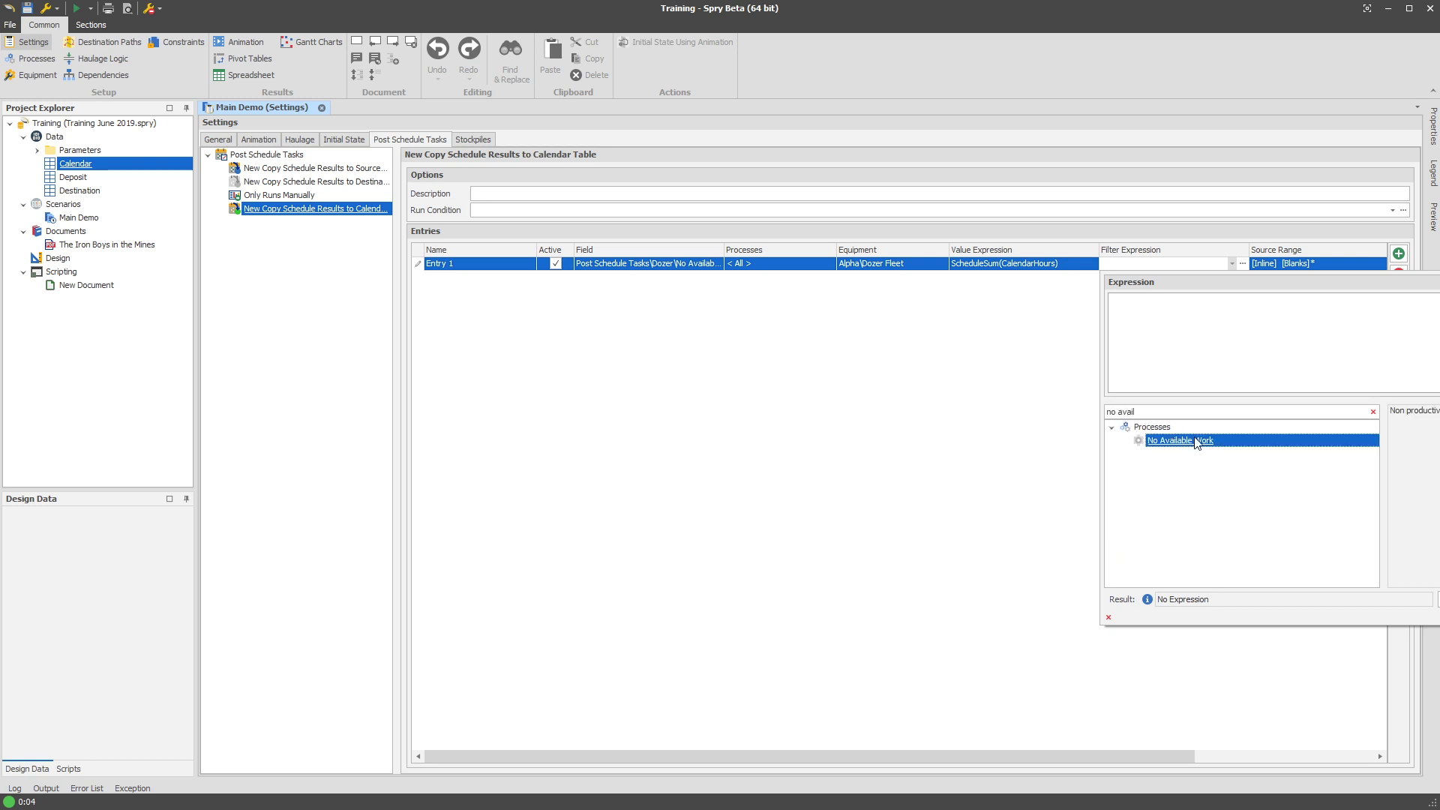
{"action": "double_click", "coordinate": [1212, 443]}
{"action": "type", "text": "Process=ProcessNoAvailableWork"}
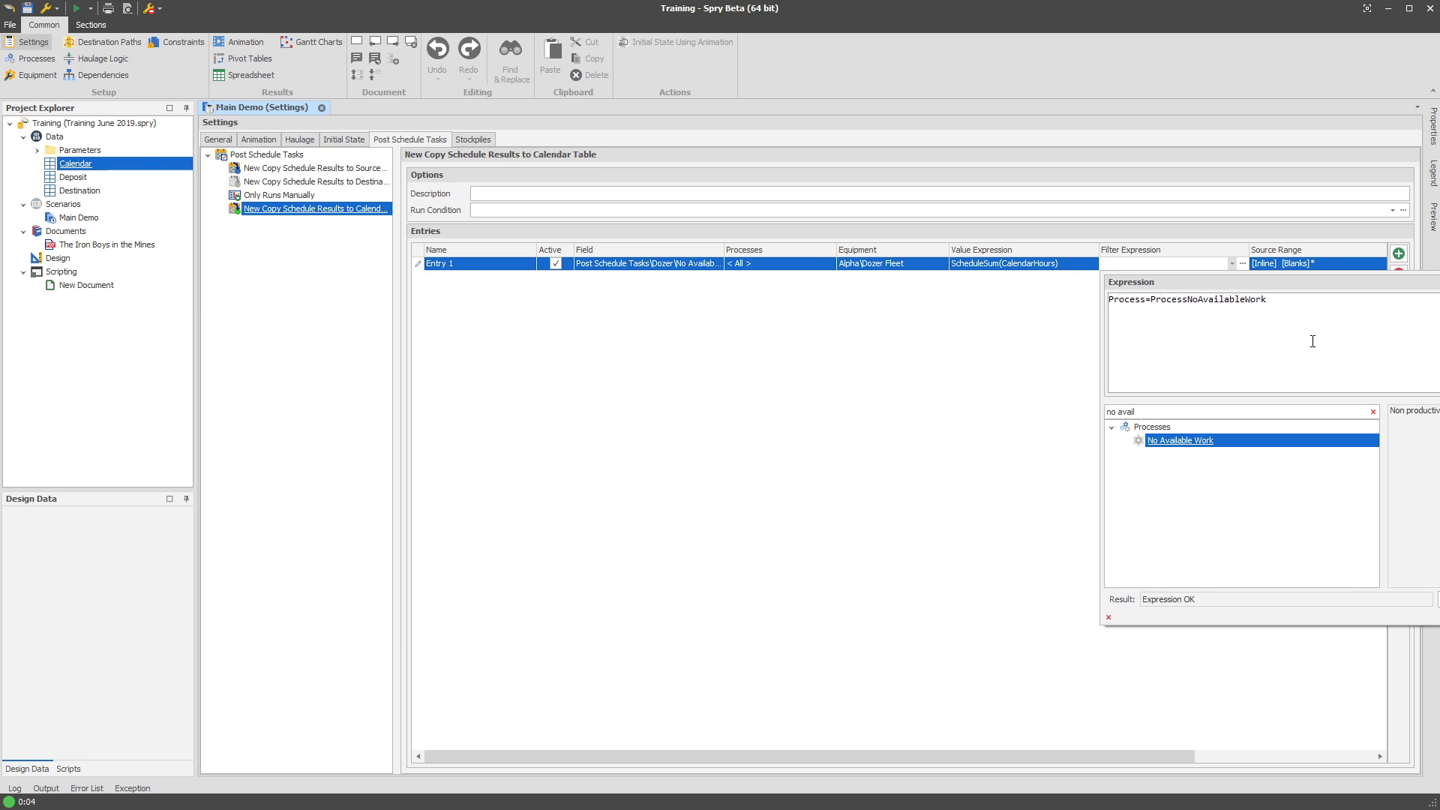
{"action": "left_click", "coordinate": [1439, 599]}
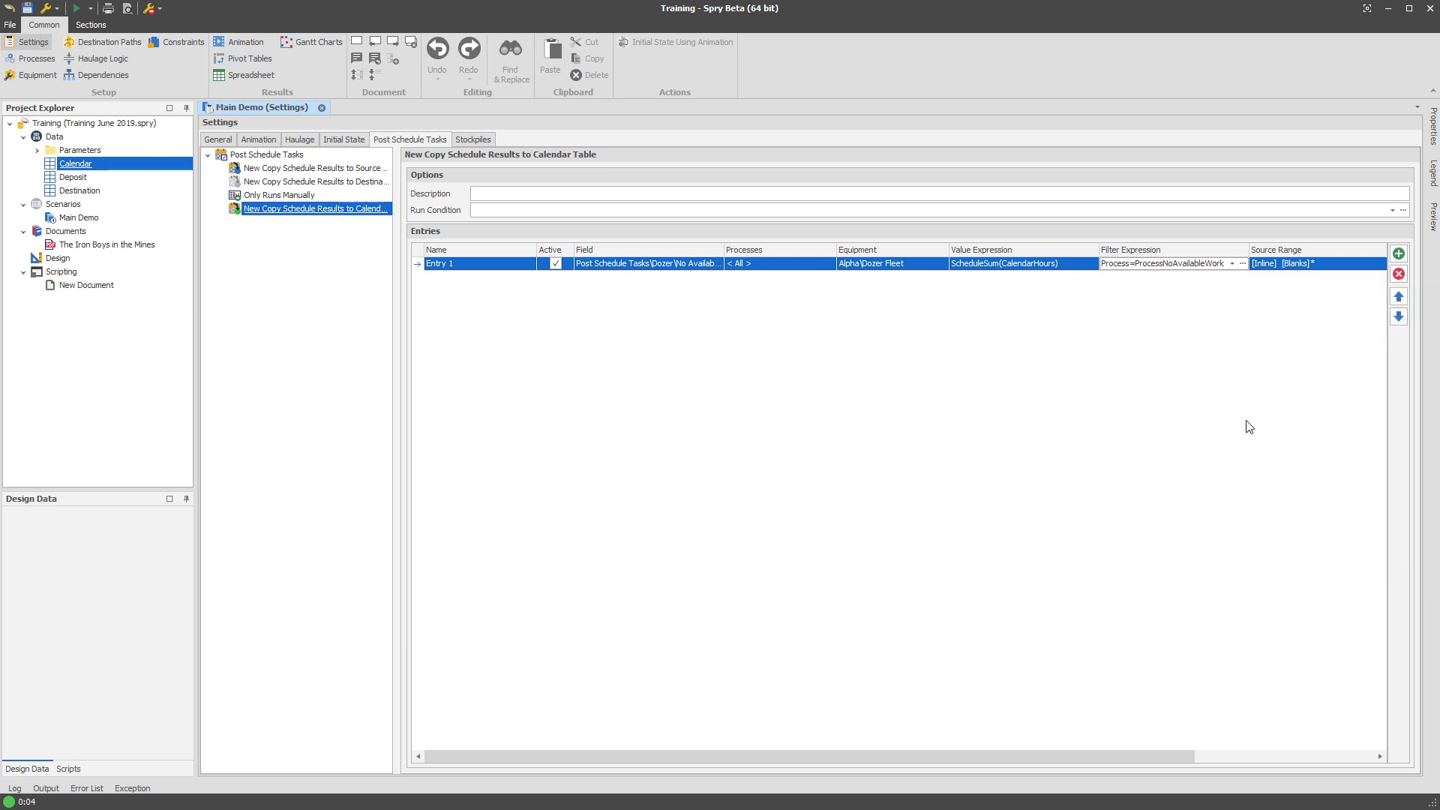
{"action": "left_click_drag", "start_coordinate": [1085, 744], "coordinate": [1139, 756]}
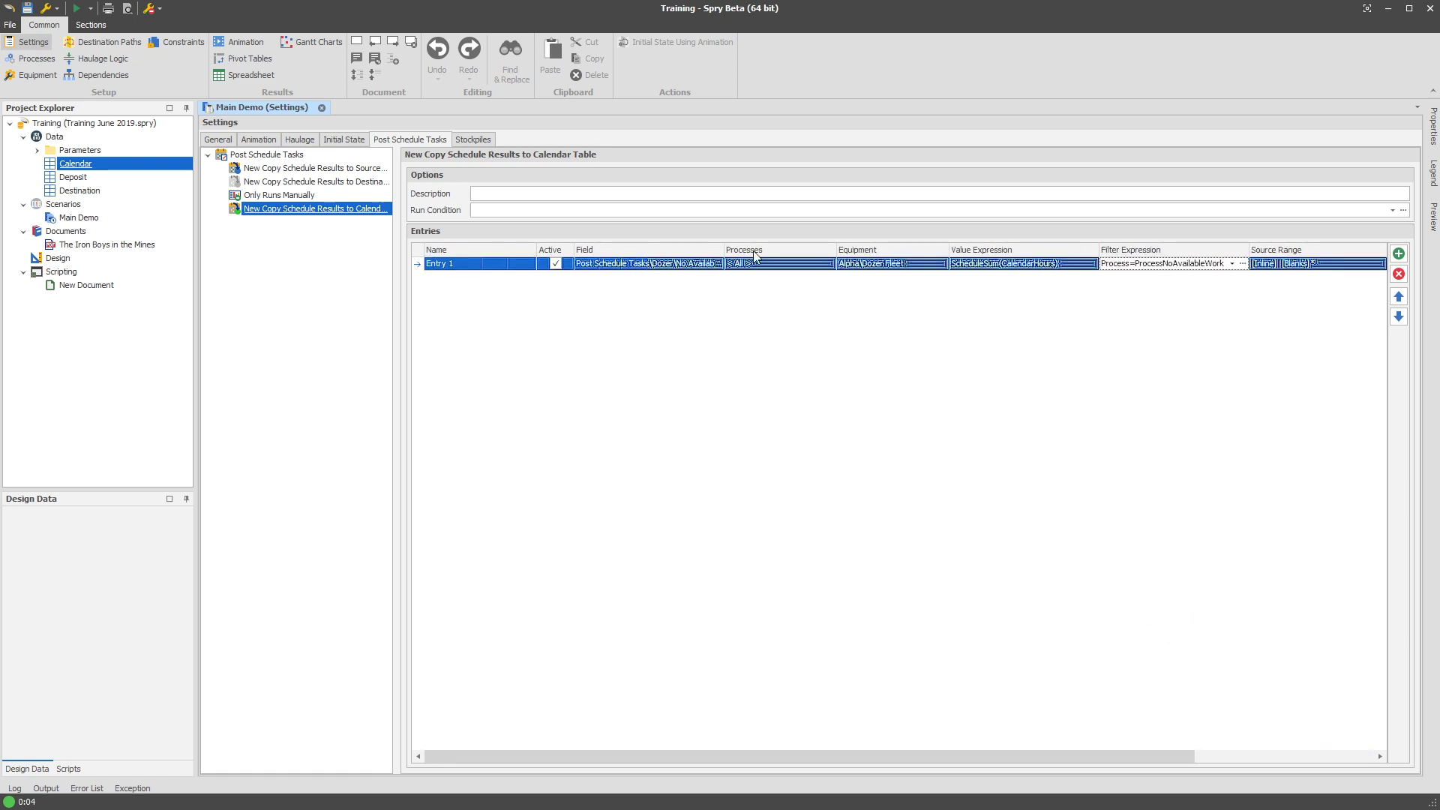
Set the task's Run Condition to RunSourceScheduling.
{"action": "left_click", "coordinate": [527, 211]}
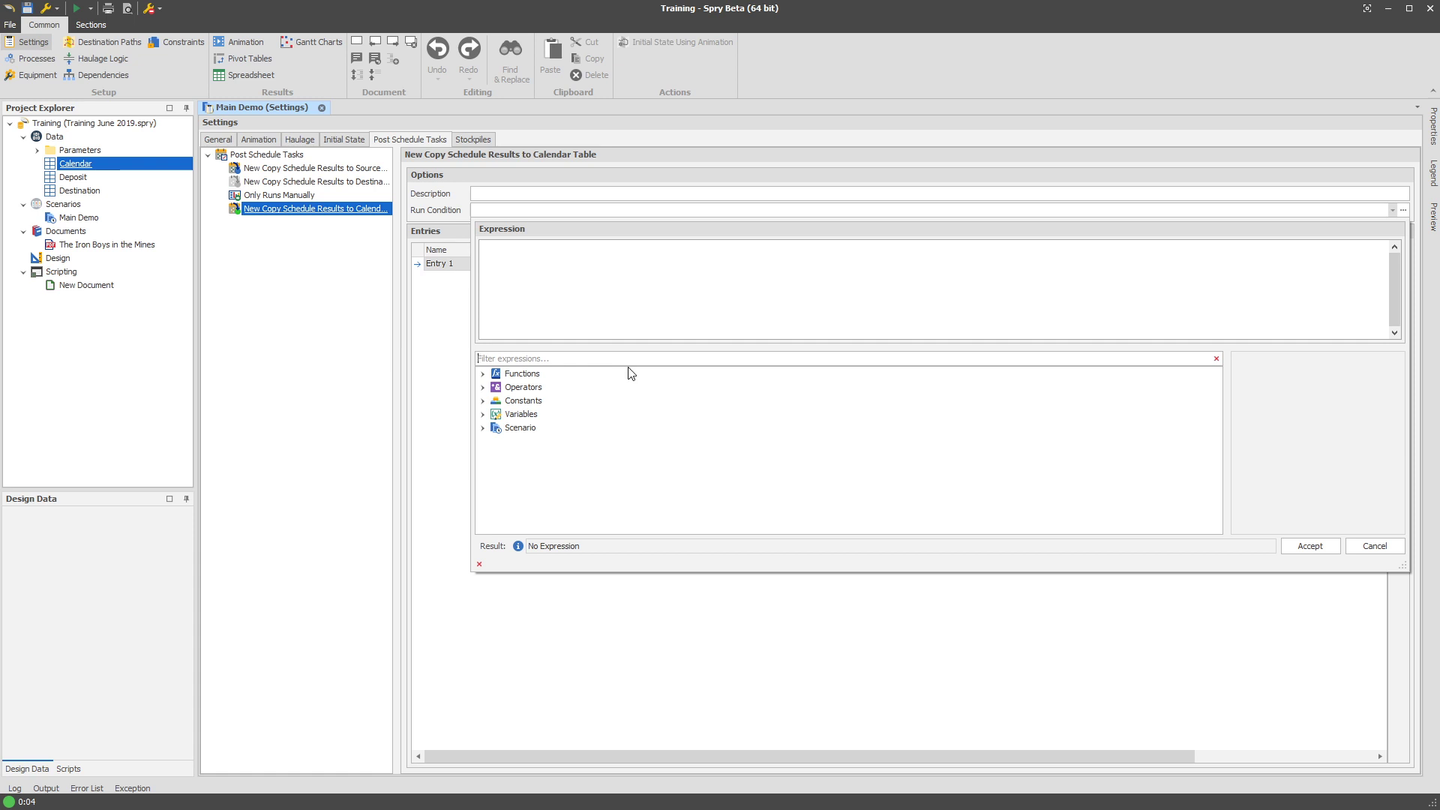
{"action": "type", "text": "source"}
{"action": "double_click", "coordinate": [575, 388]}
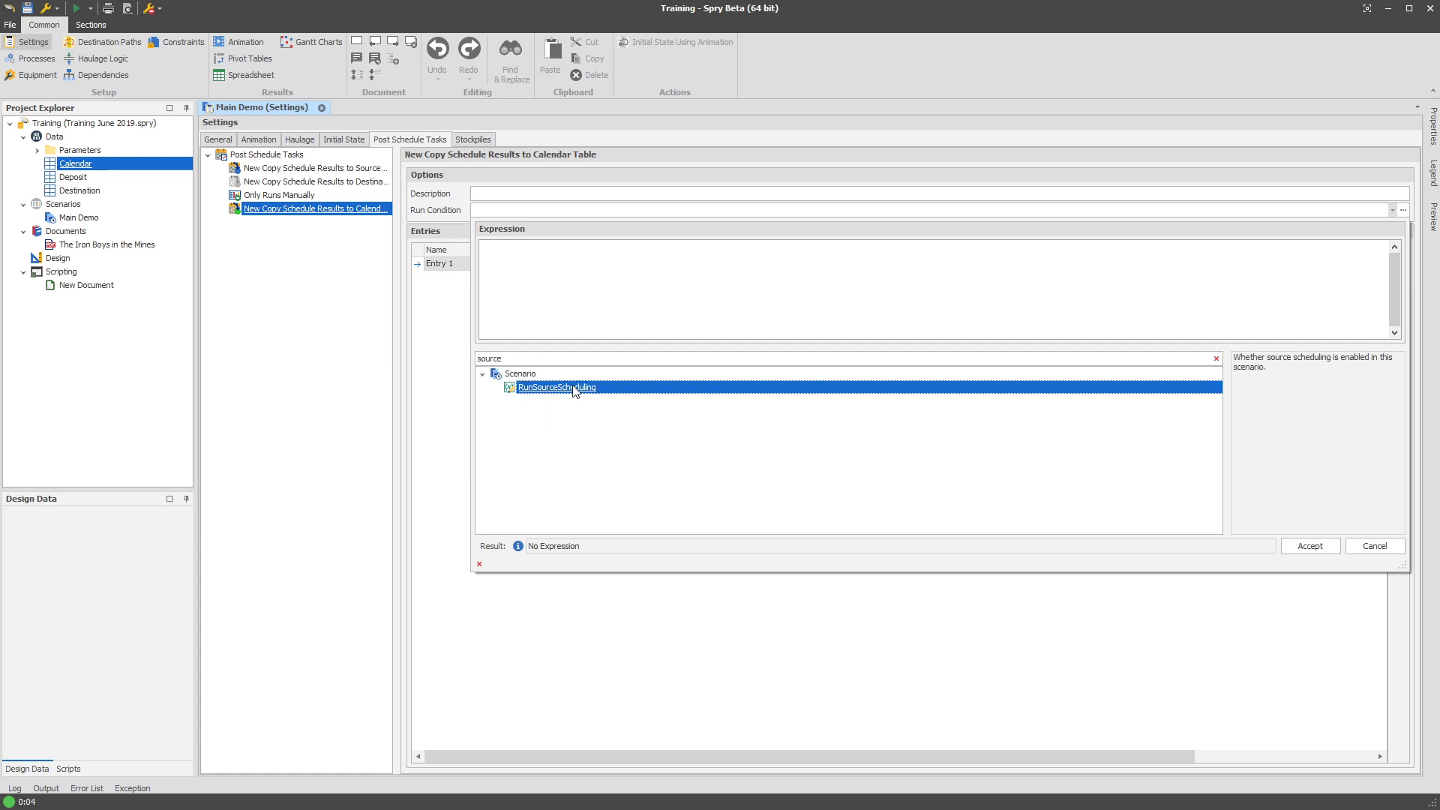
{"action": "left_click", "coordinate": [1309, 547]}
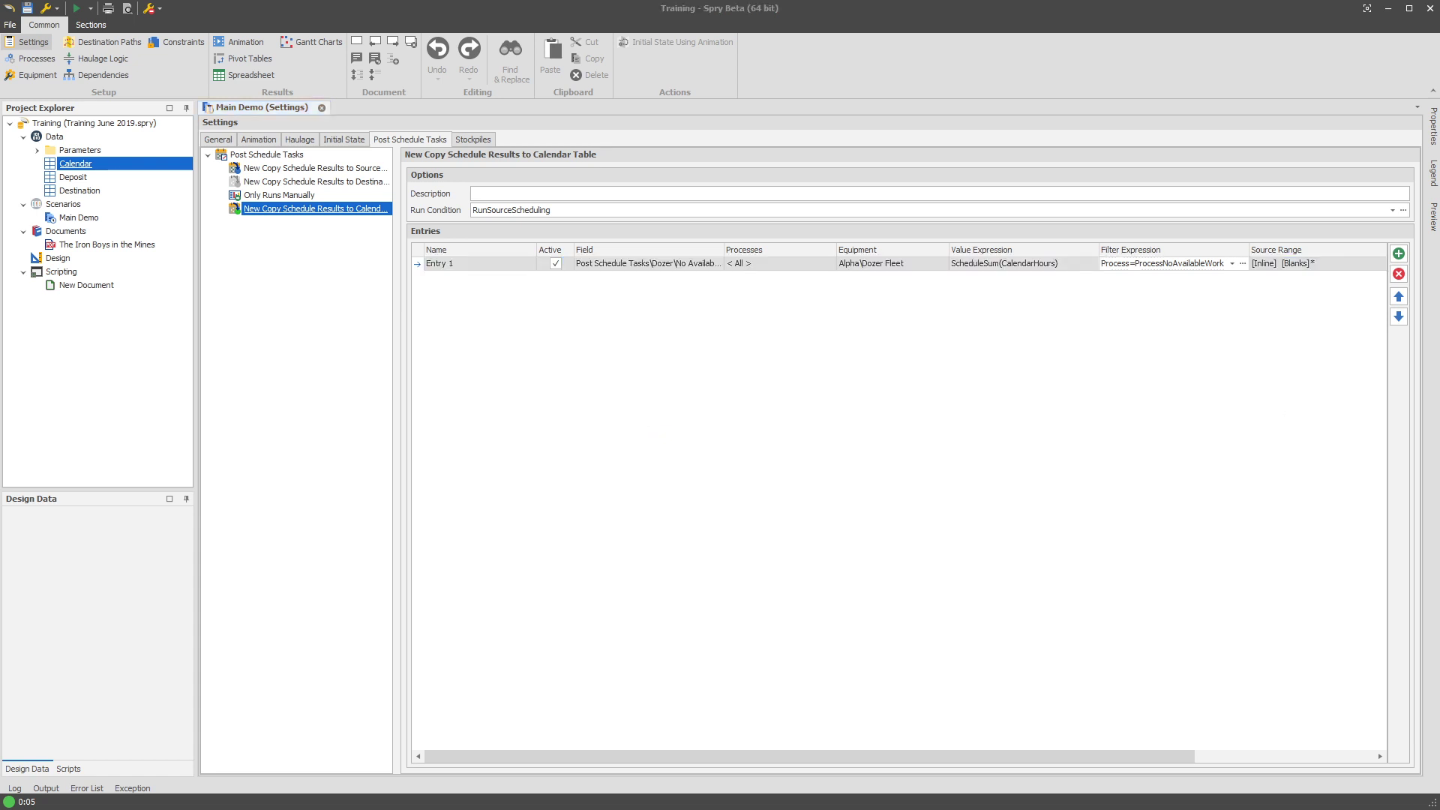
Run the Calendar copy task, then open the Calendar table's data.
{"action": "left_click", "coordinate": [361, 343]}
{"action": "right_click", "coordinate": [328, 211]}
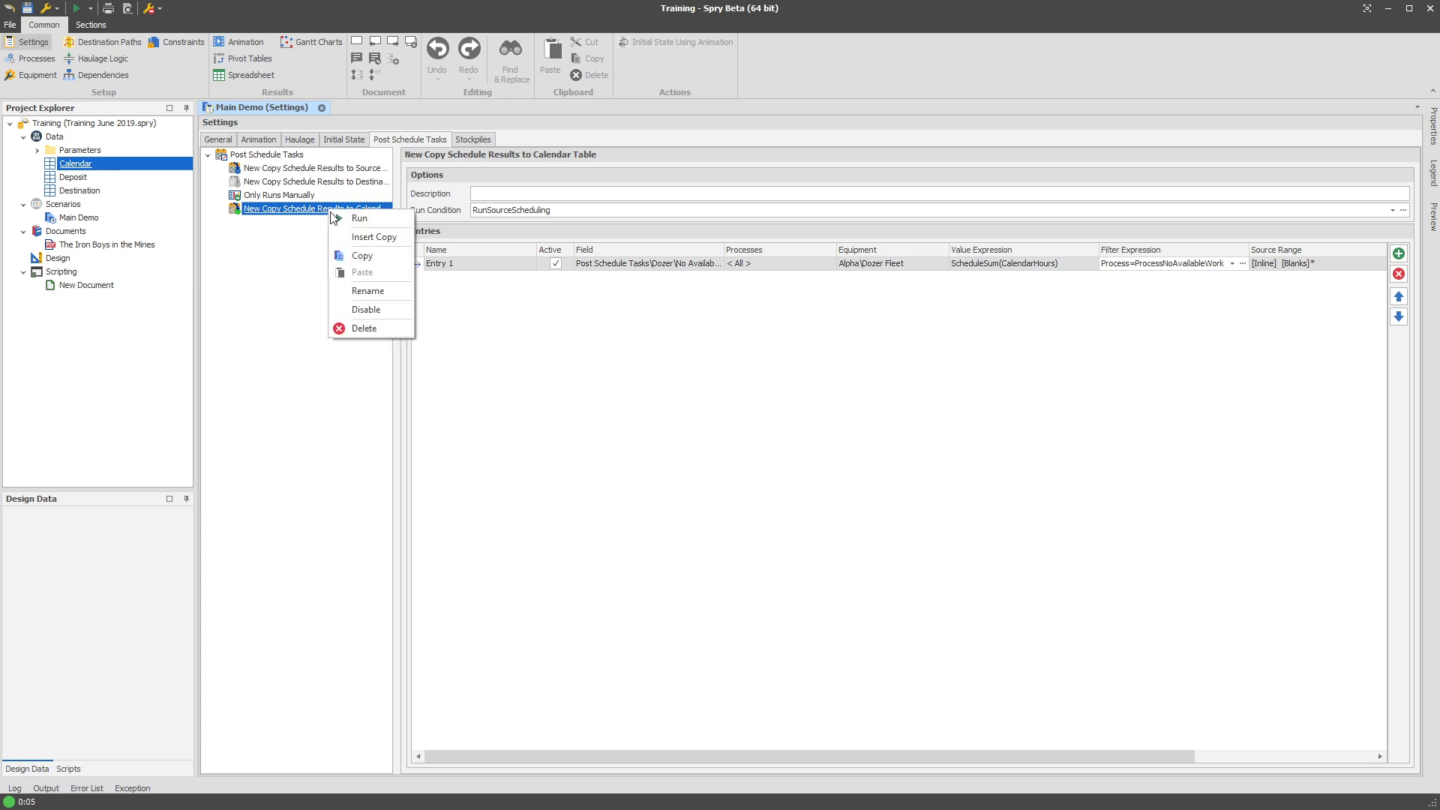
{"action": "left_click", "coordinate": [347, 218]}
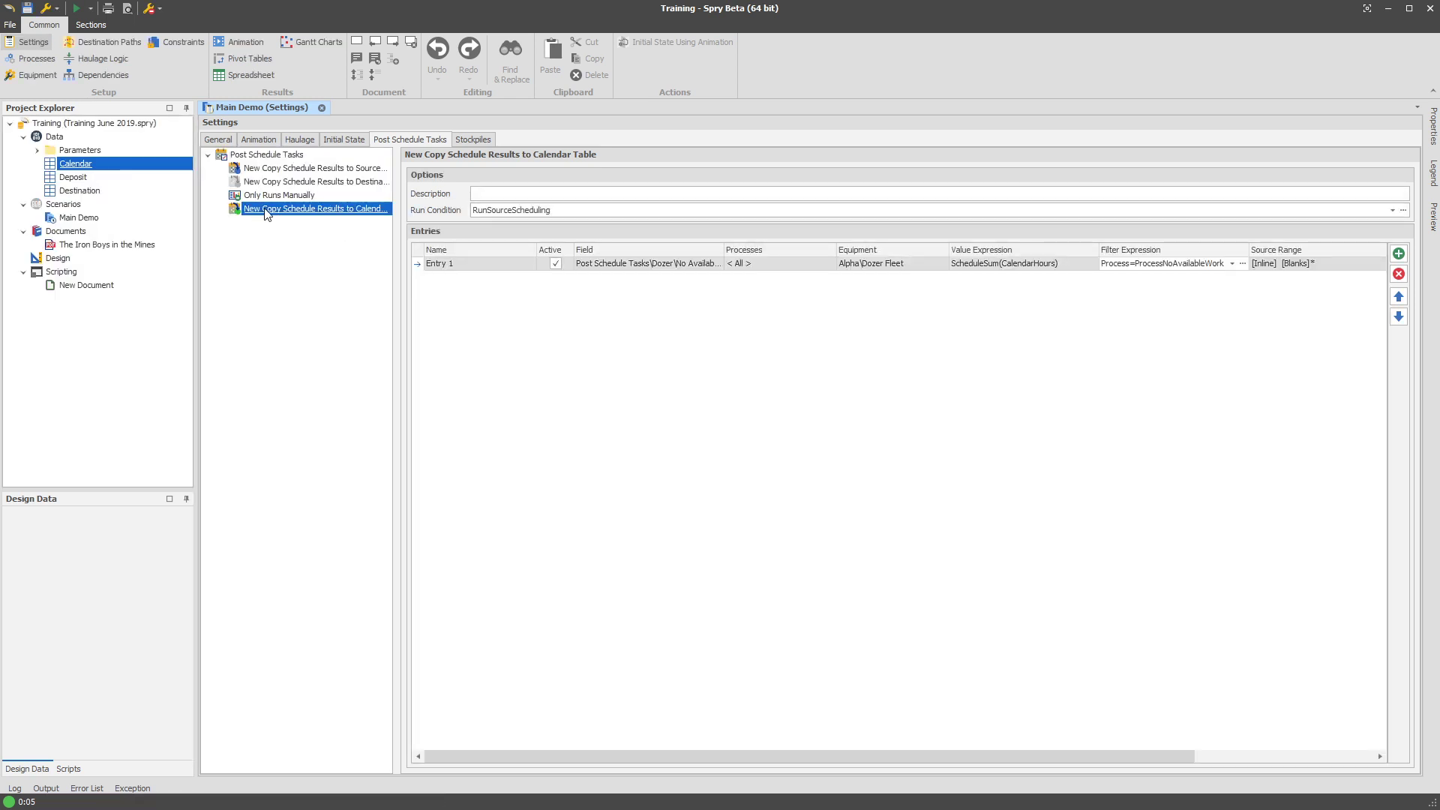
{"action": "right_click", "coordinate": [264, 210]}
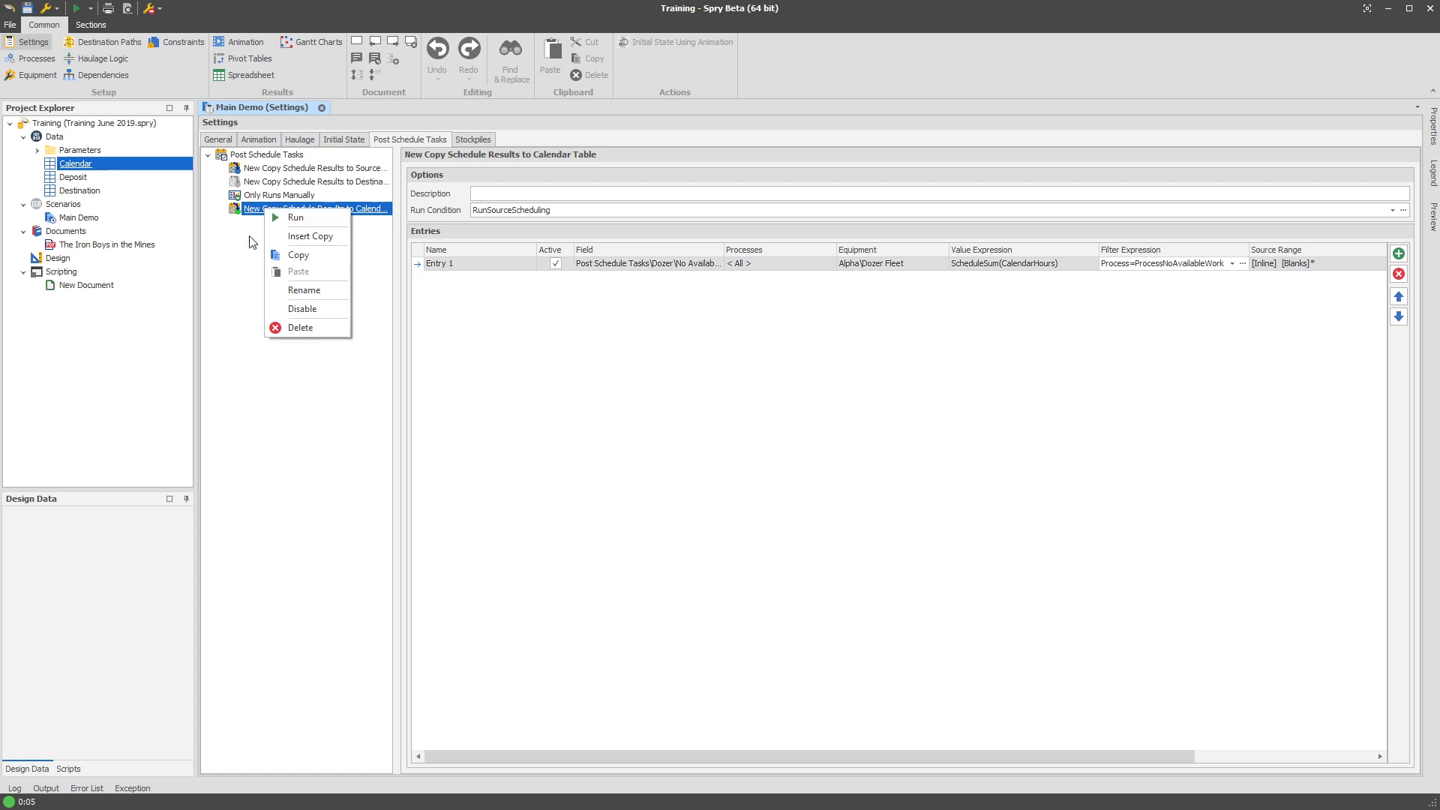
{"action": "left_click", "coordinate": [296, 217]}
{"action": "left_click", "coordinate": [91, 169]}
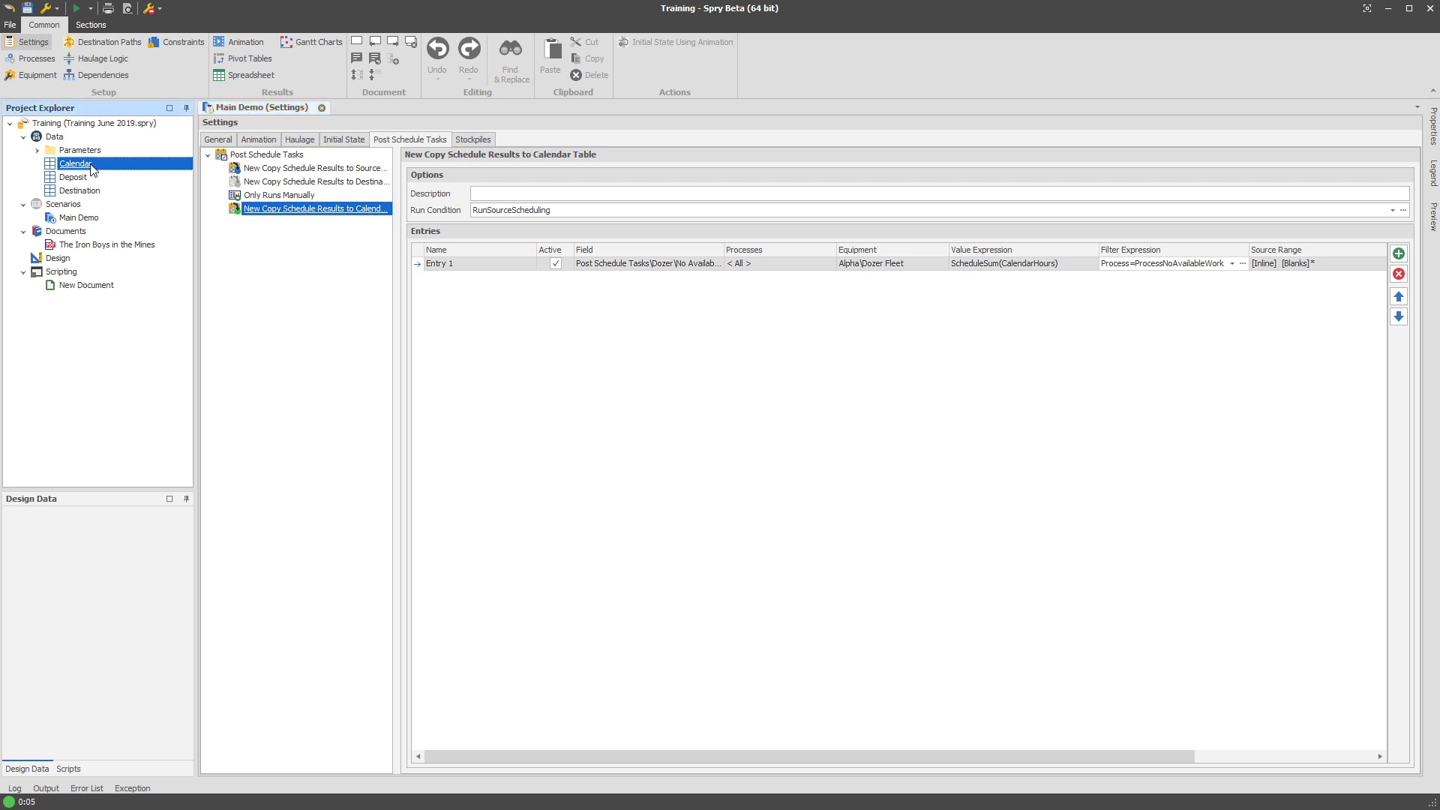
{"action": "double_click", "coordinate": [90, 165]}
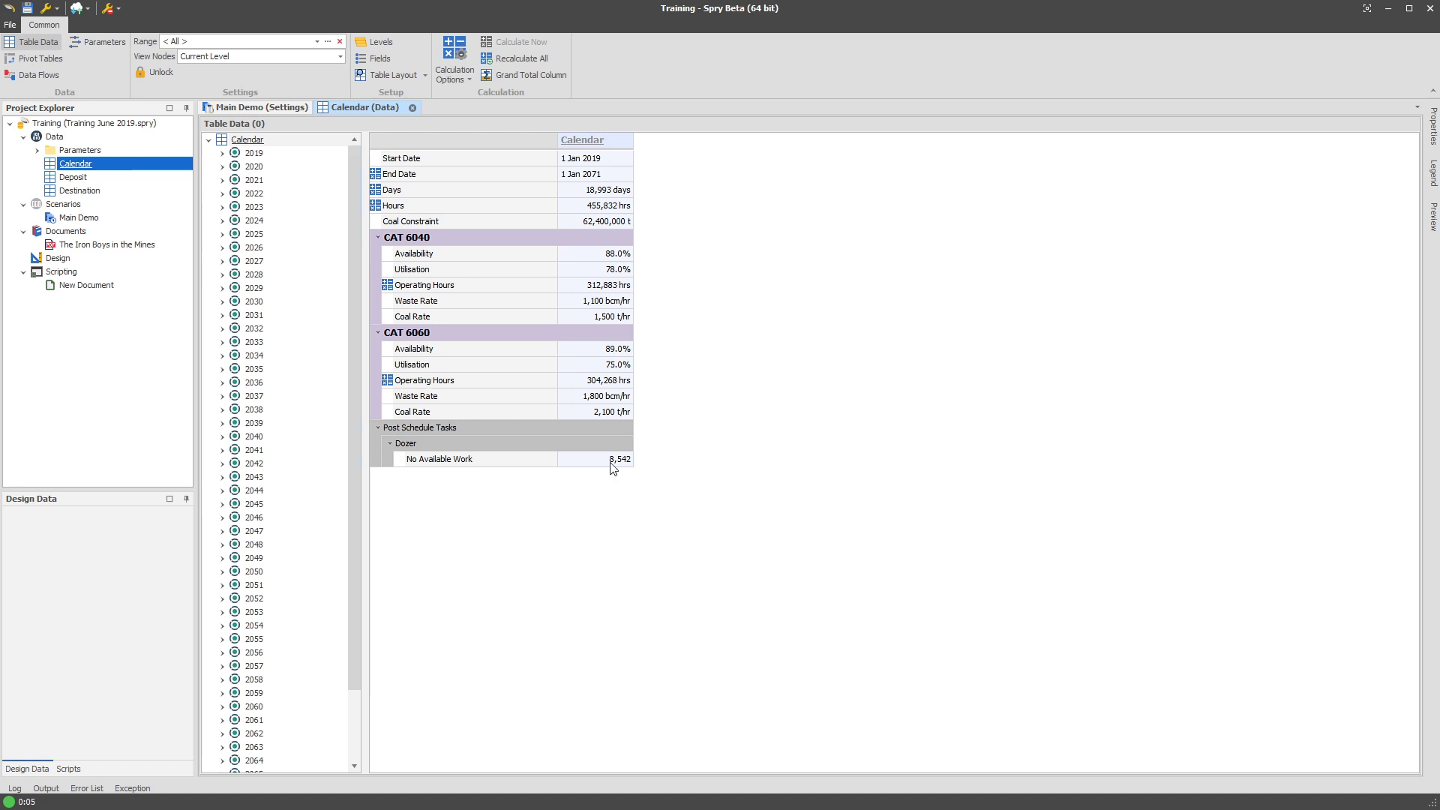
Show Calendar data by year and check the 2021 and 2020 No Available Work values.
{"action": "left_click", "coordinate": [252, 154]}
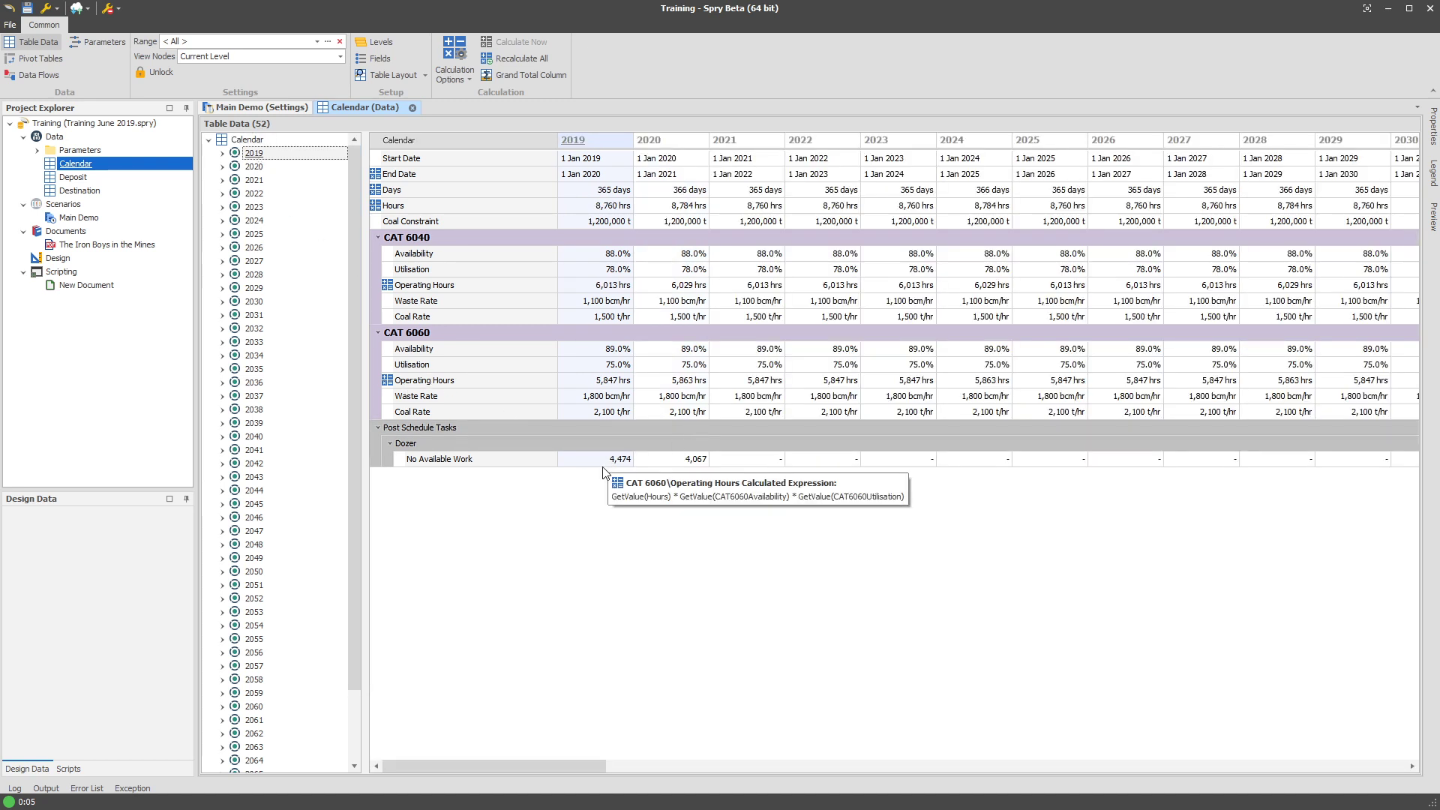
{"action": "left_click", "coordinate": [764, 459]}
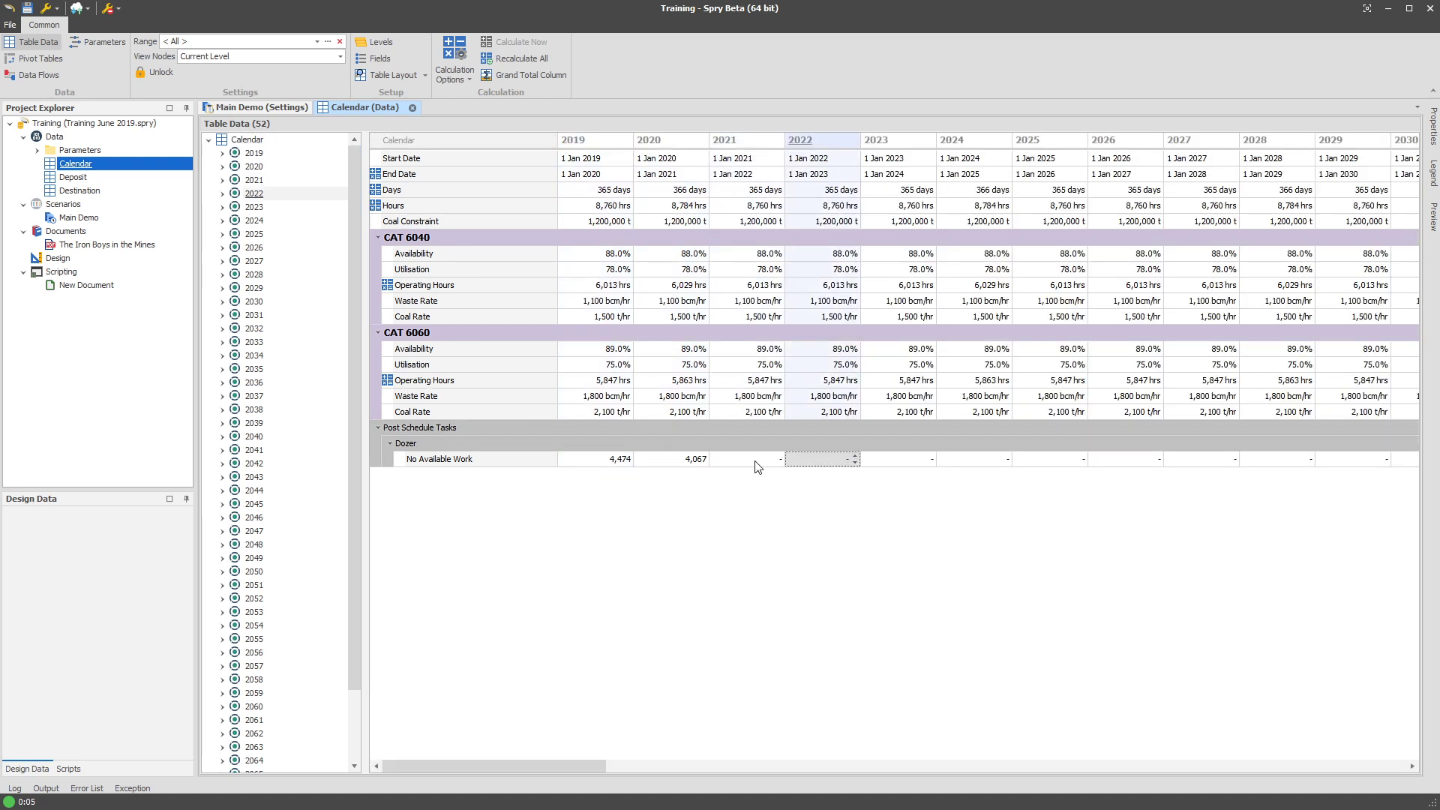
{"action": "left_click", "coordinate": [678, 459]}
Check 2019's monthly Dozer No Available Work values, February to July, then return to Main Demo settings.
{"action": "left_click", "coordinate": [223, 153]}
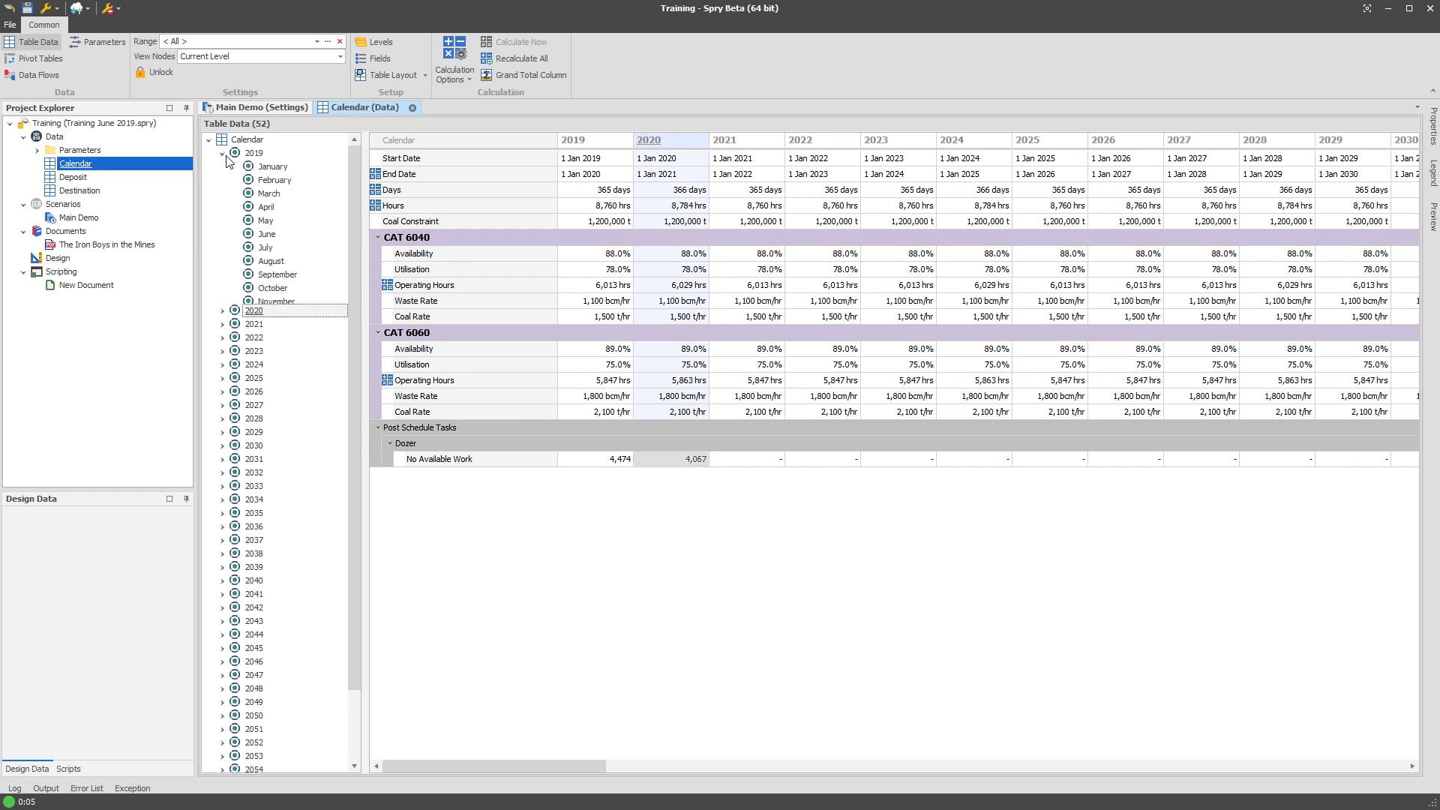
{"action": "left_click", "coordinate": [272, 166]}
{"action": "mouse_move", "coordinate": [658, 463]}
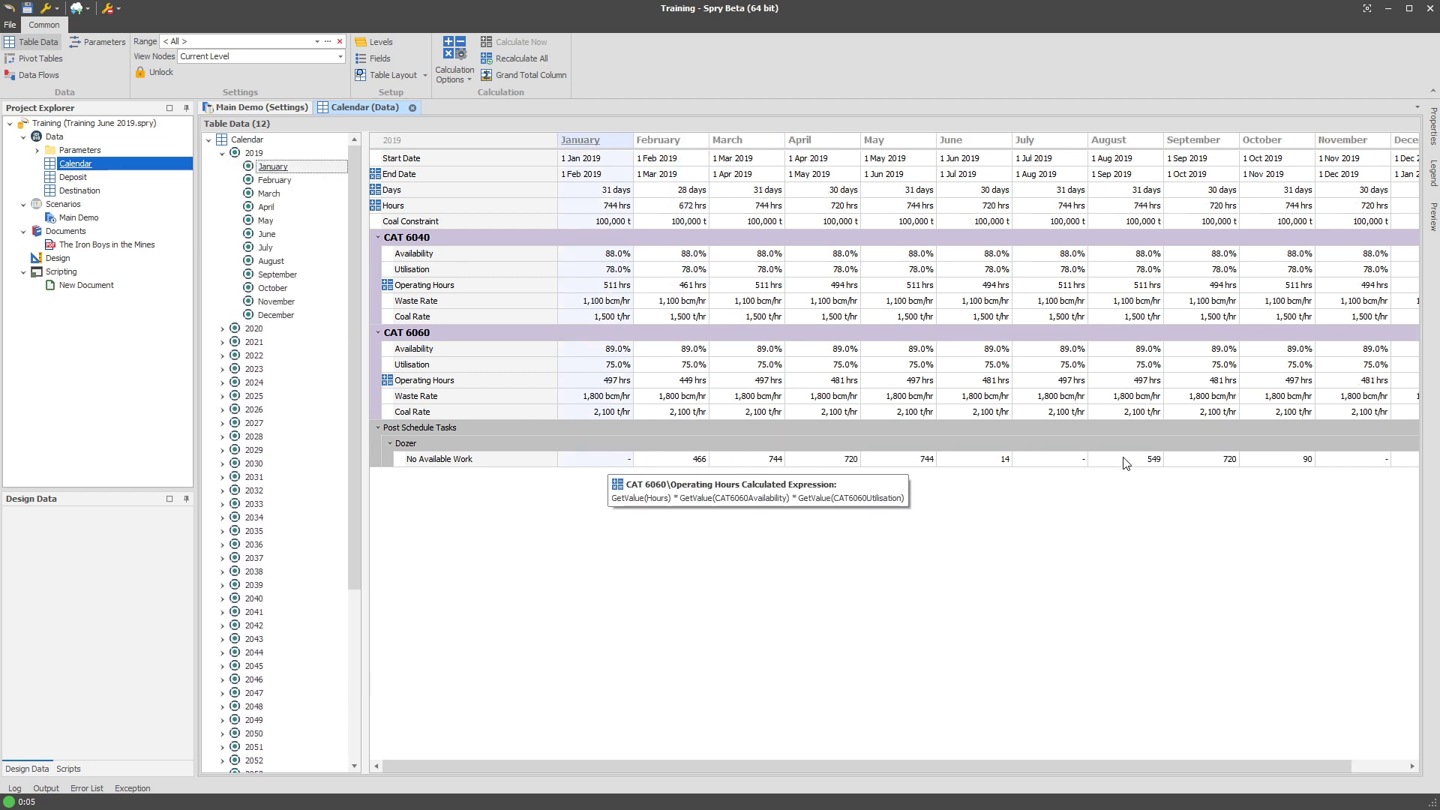
{"action": "left_click", "coordinate": [676, 460]}
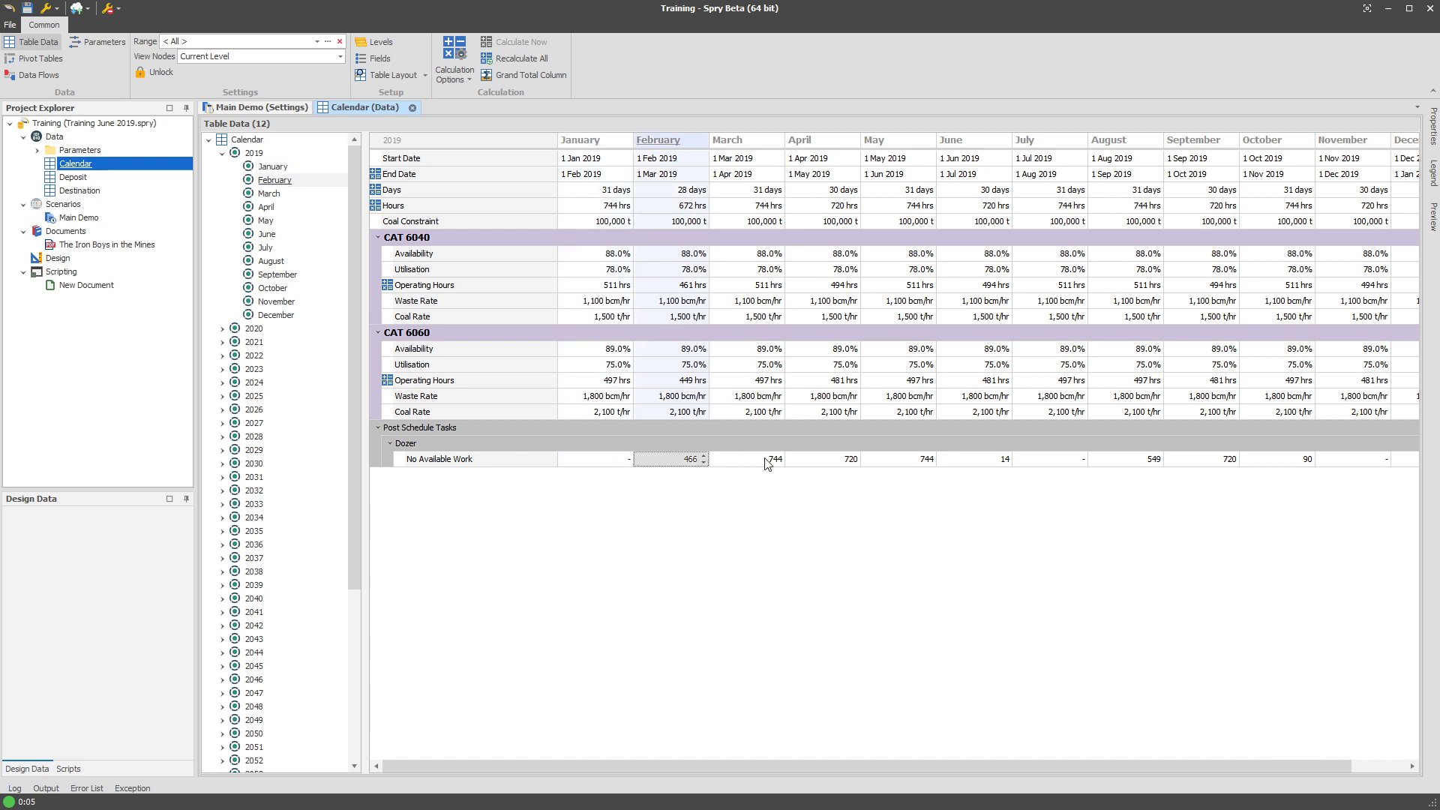
{"action": "left_click", "coordinate": [771, 460]}
{"action": "left_click", "coordinate": [670, 462]}
{"action": "left_click", "coordinate": [765, 459]}
{"action": "left_click", "coordinate": [833, 459]}
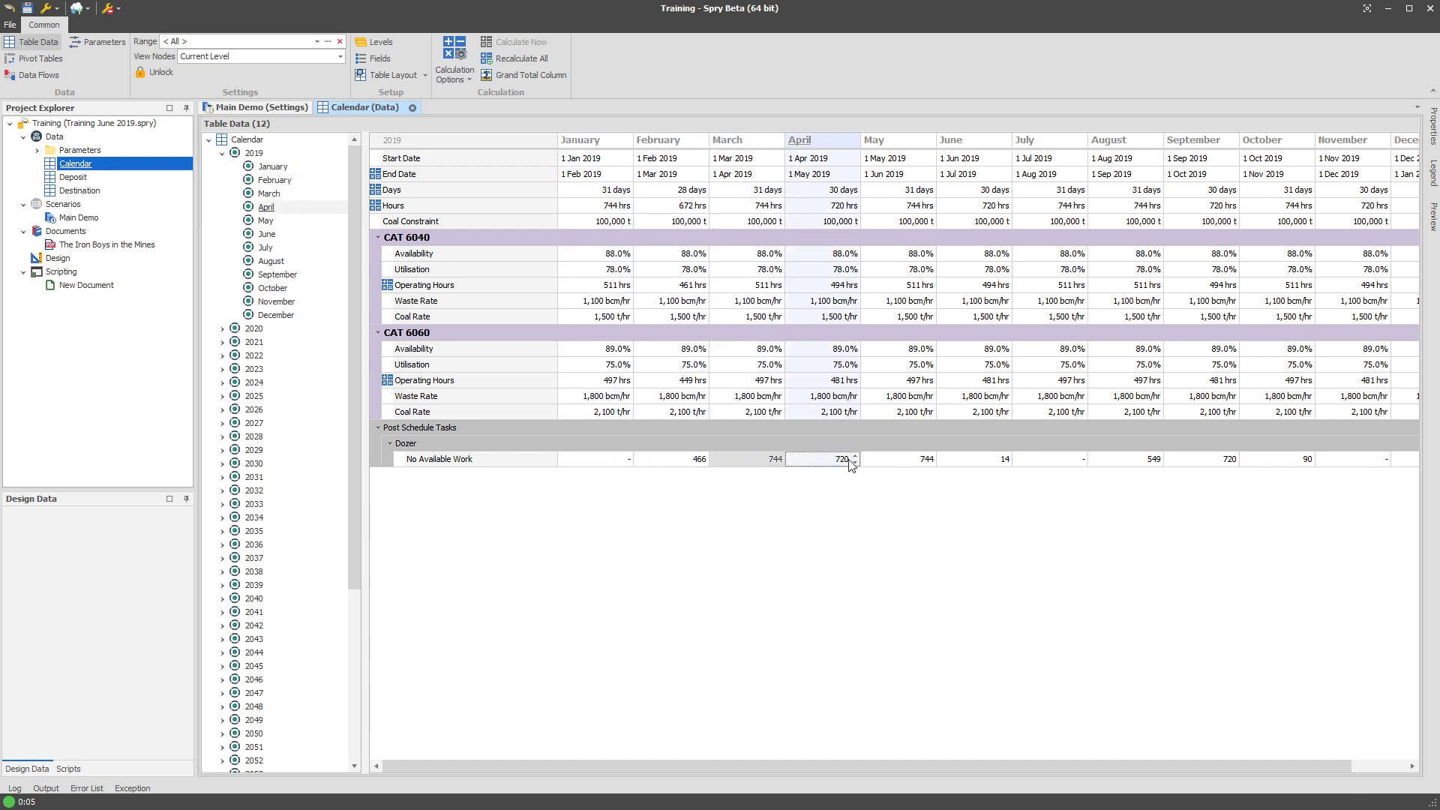
{"action": "left_click", "coordinate": [908, 459]}
{"action": "left_click", "coordinate": [982, 459]}
{"action": "left_click", "coordinate": [1050, 459]}
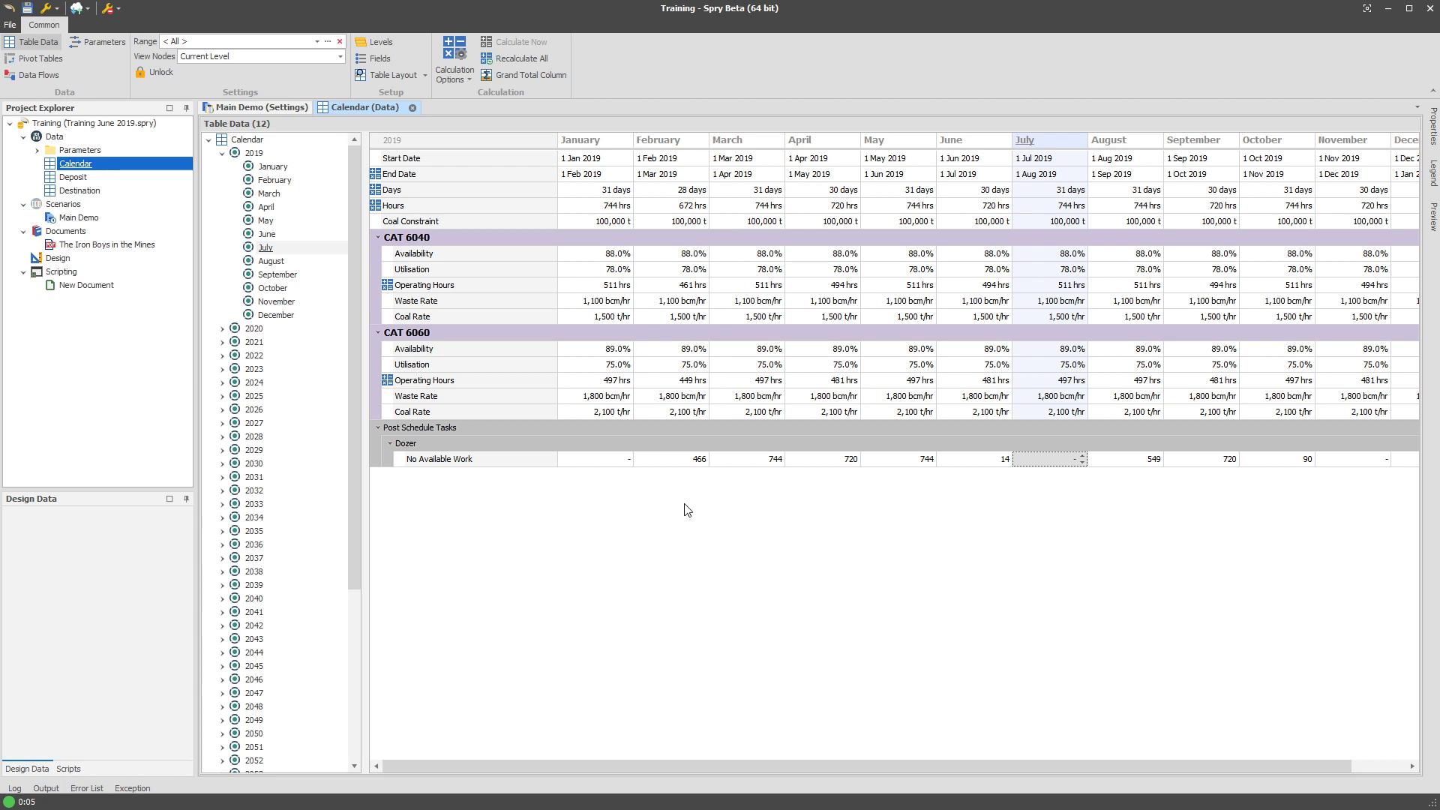
{"action": "left_click", "coordinate": [262, 107]}
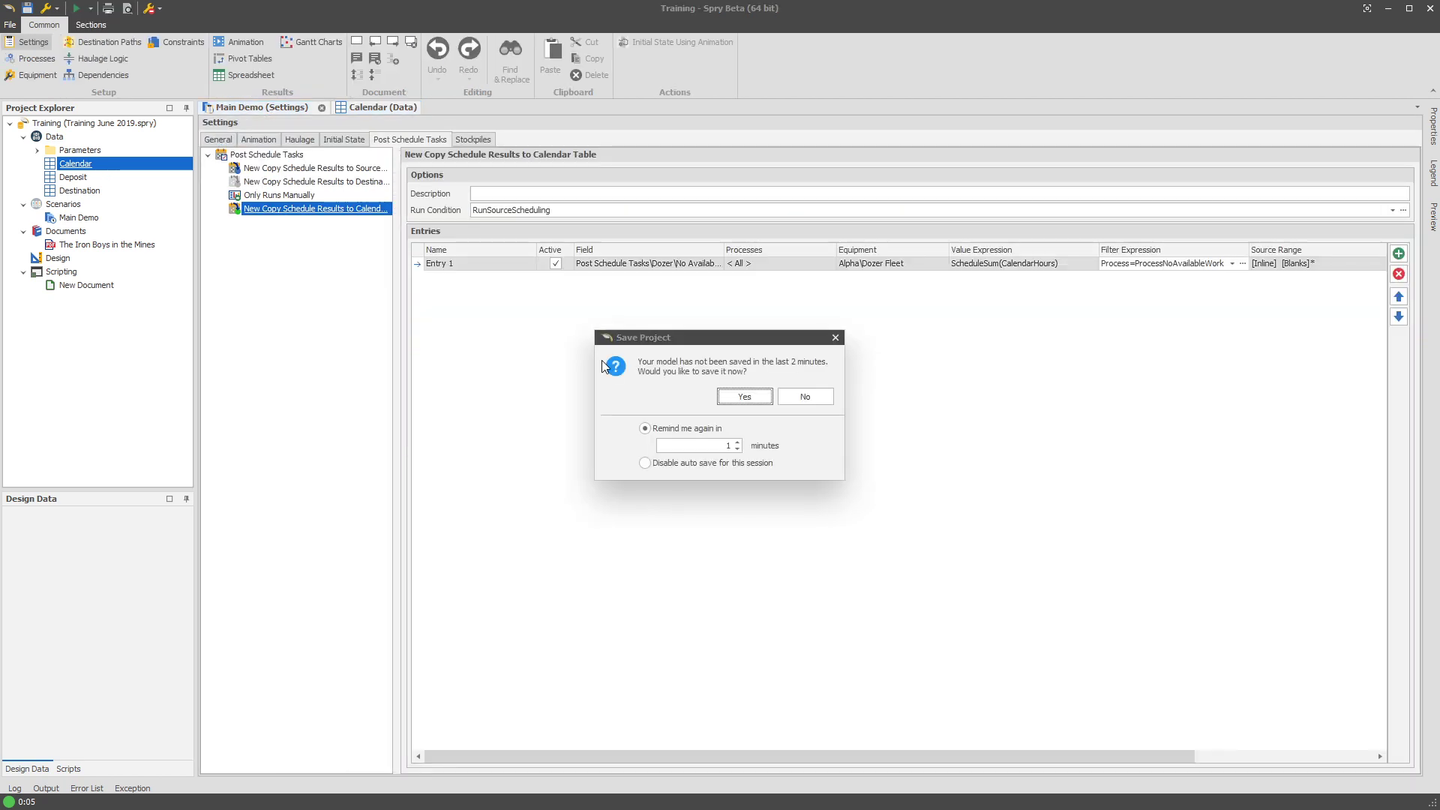
Save the project, expand the Bravo and Alpha equipment groups to locate Dozer Fleet, and reopen Settings.
{"action": "left_click", "coordinate": [745, 394]}
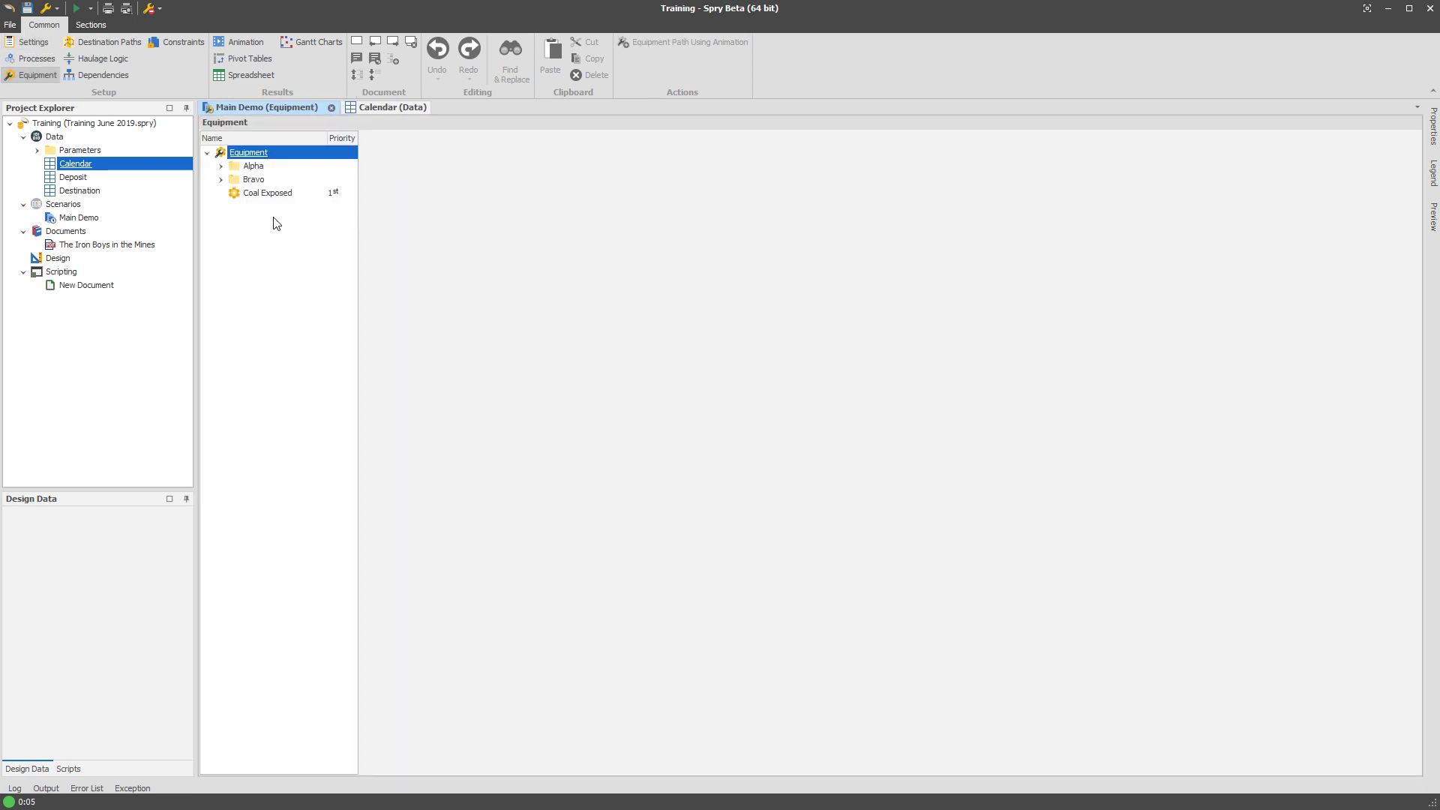
{"action": "left_click", "coordinate": [222, 180]}
{"action": "left_click", "coordinate": [220, 167]}
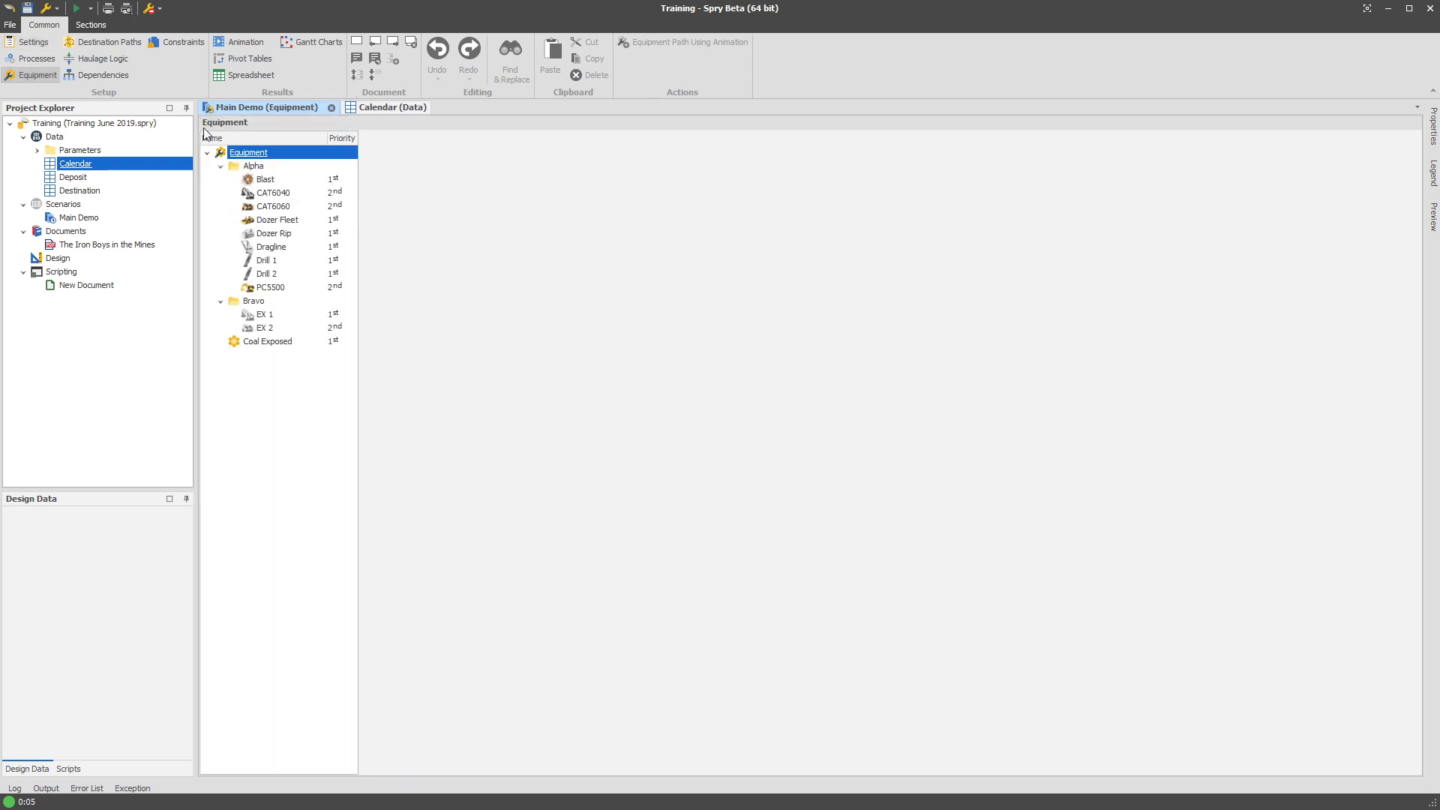
{"action": "left_click", "coordinate": [45, 45]}
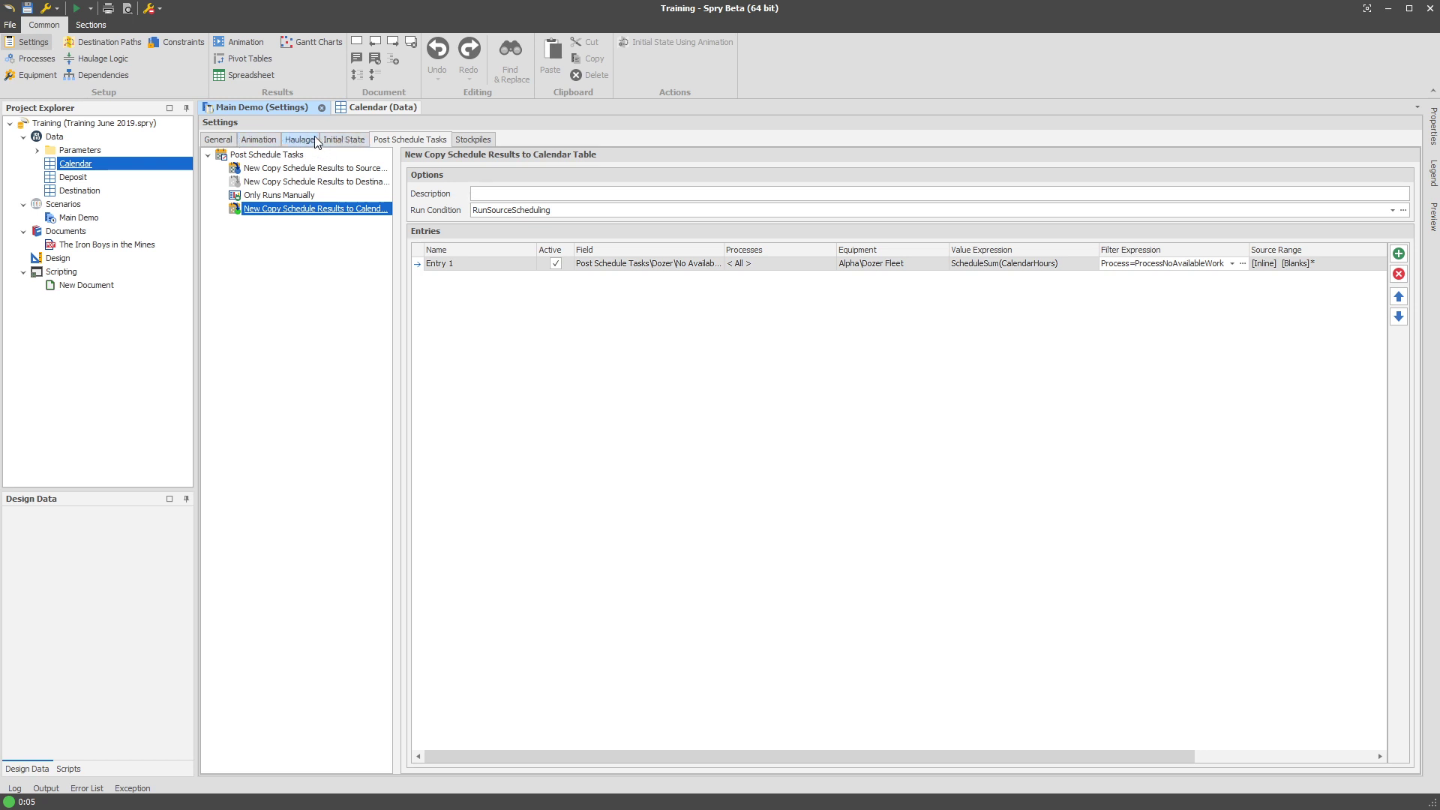
Open the Source Equipment Label expression on the Animation tab and add a blank first line.
{"action": "left_click", "coordinate": [259, 140]}
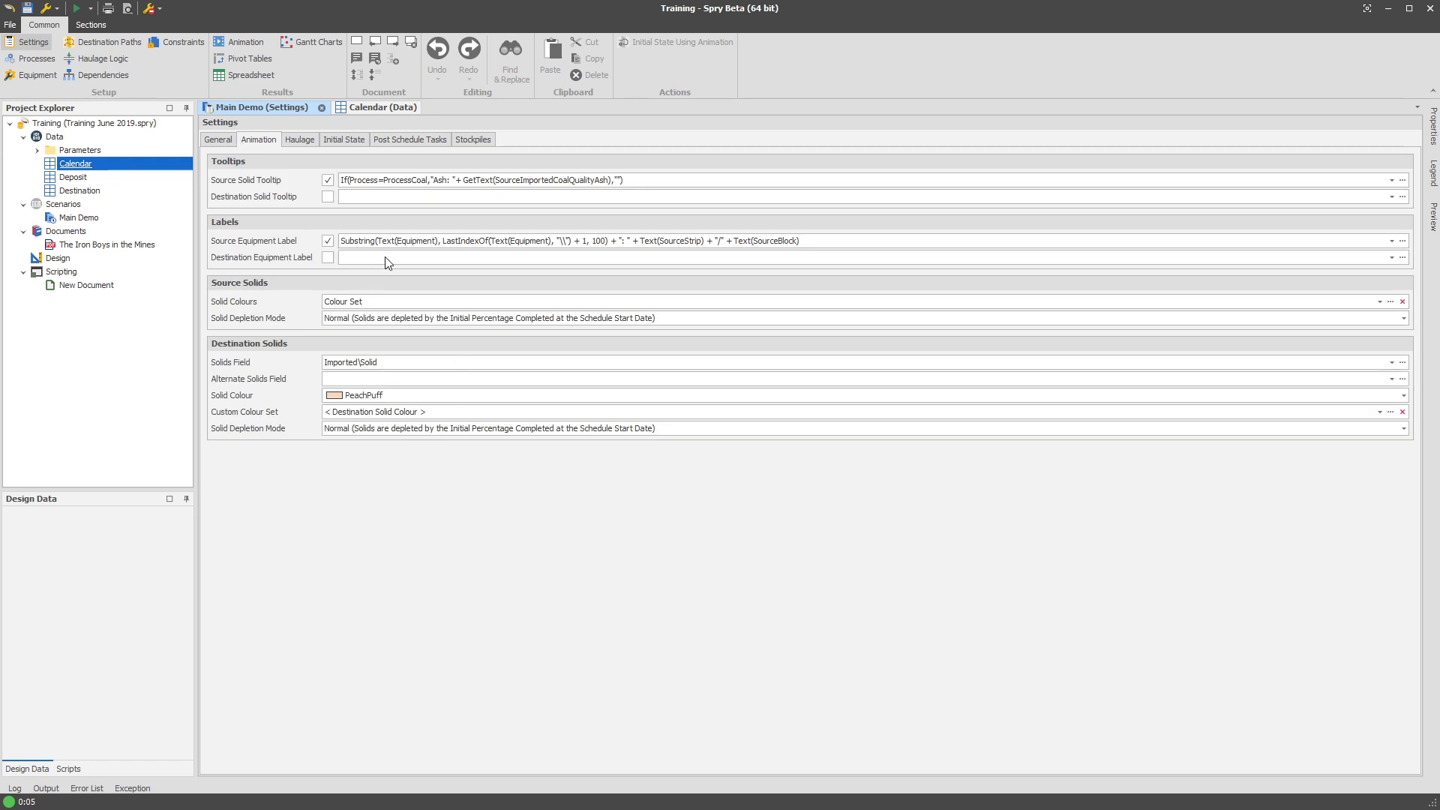
{"action": "left_click", "coordinate": [370, 243]}
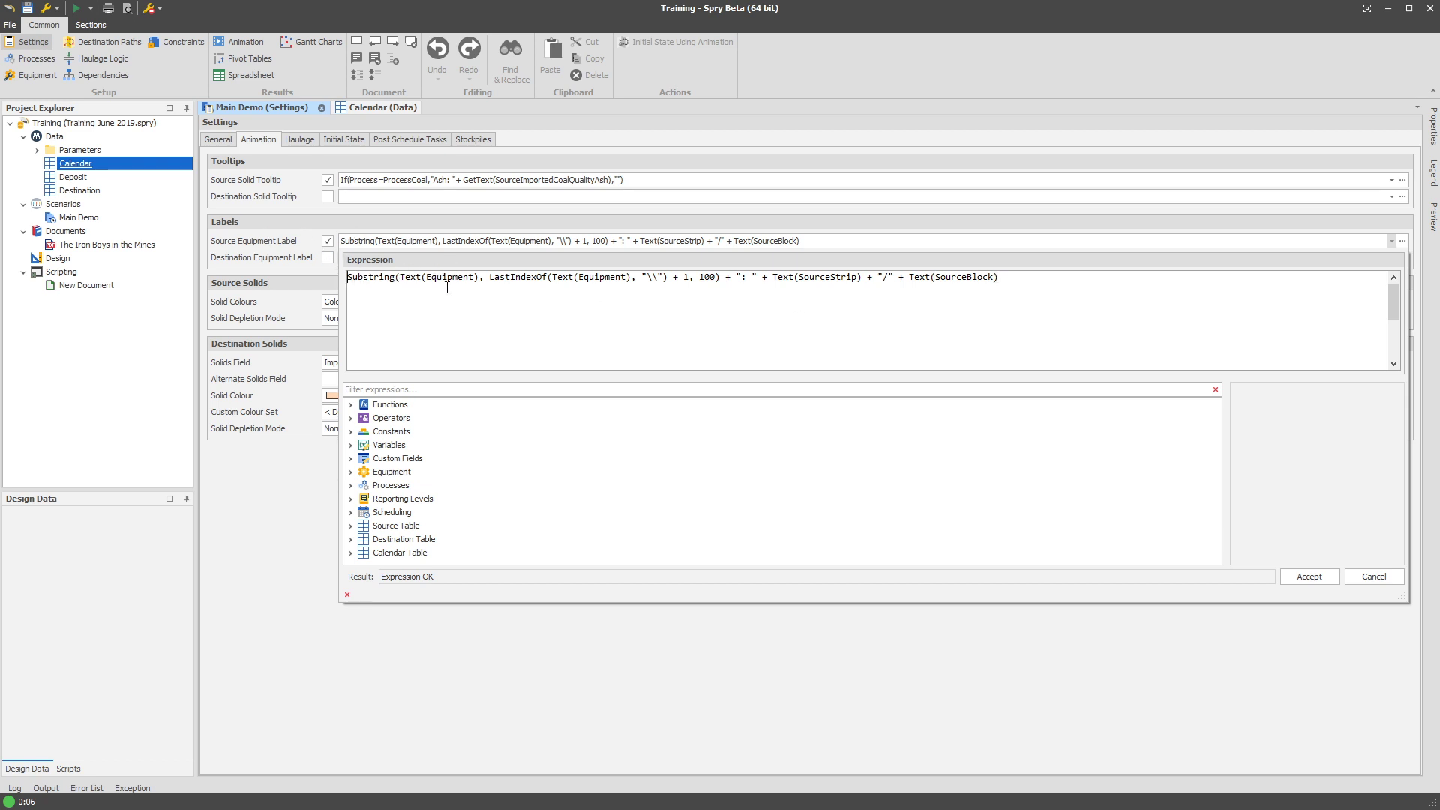
{"action": "type", "text": "["}
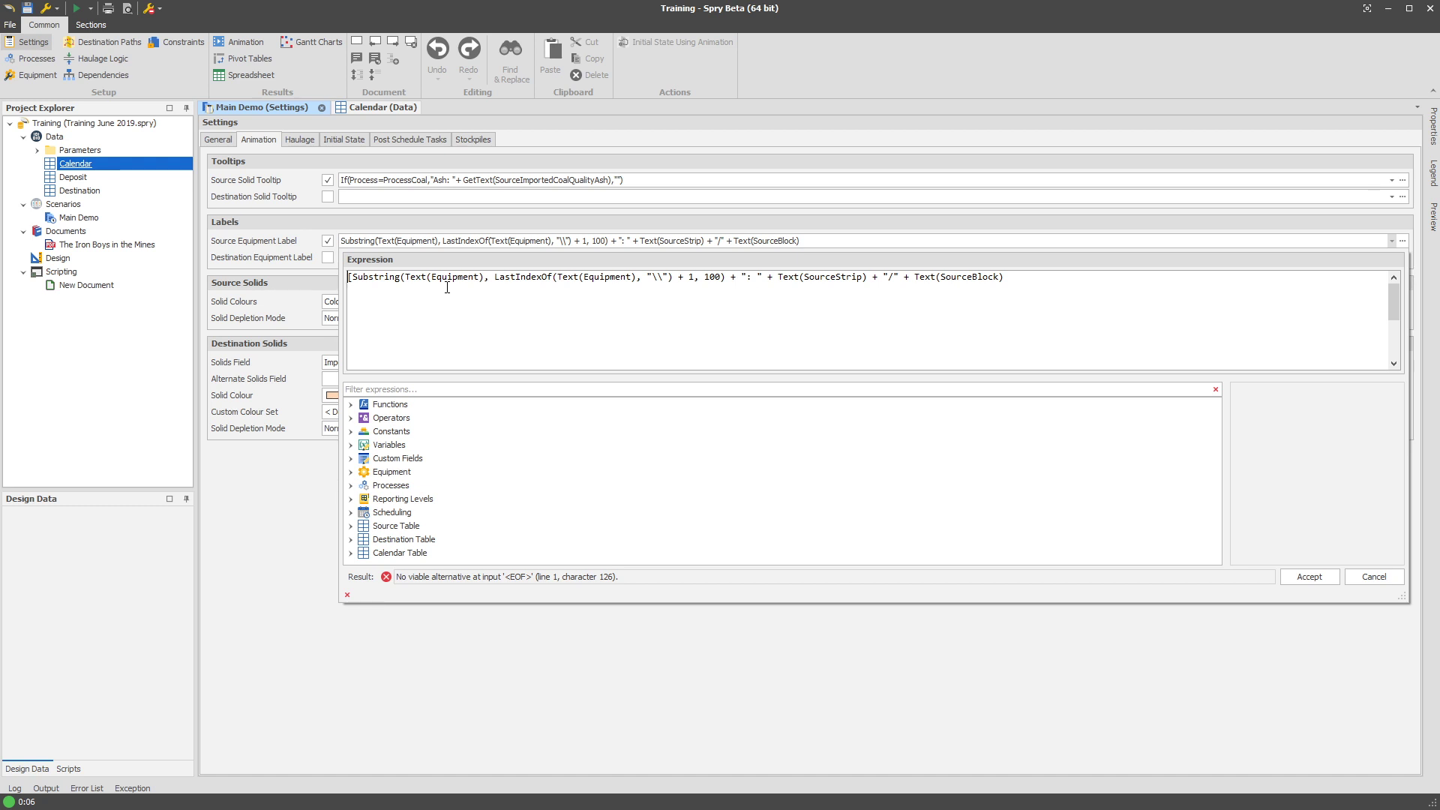
{"action": "key", "text": "Return"}
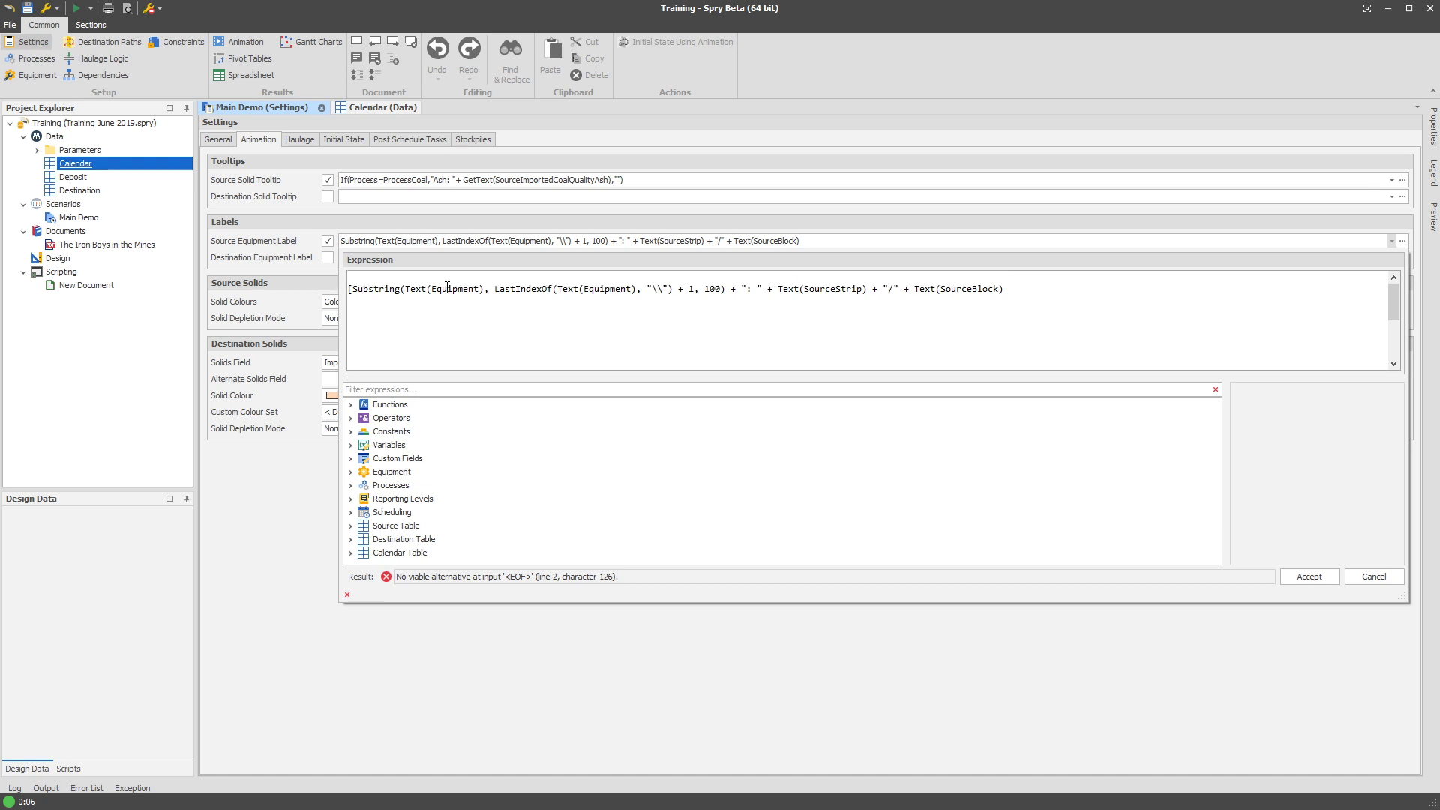
{"action": "left_click", "coordinate": [361, 279]}
Start an If( clause and insert the Dozer Fleet equipment reference, removing a mistaken EquipmentType.
{"action": "type", "text": "If("}
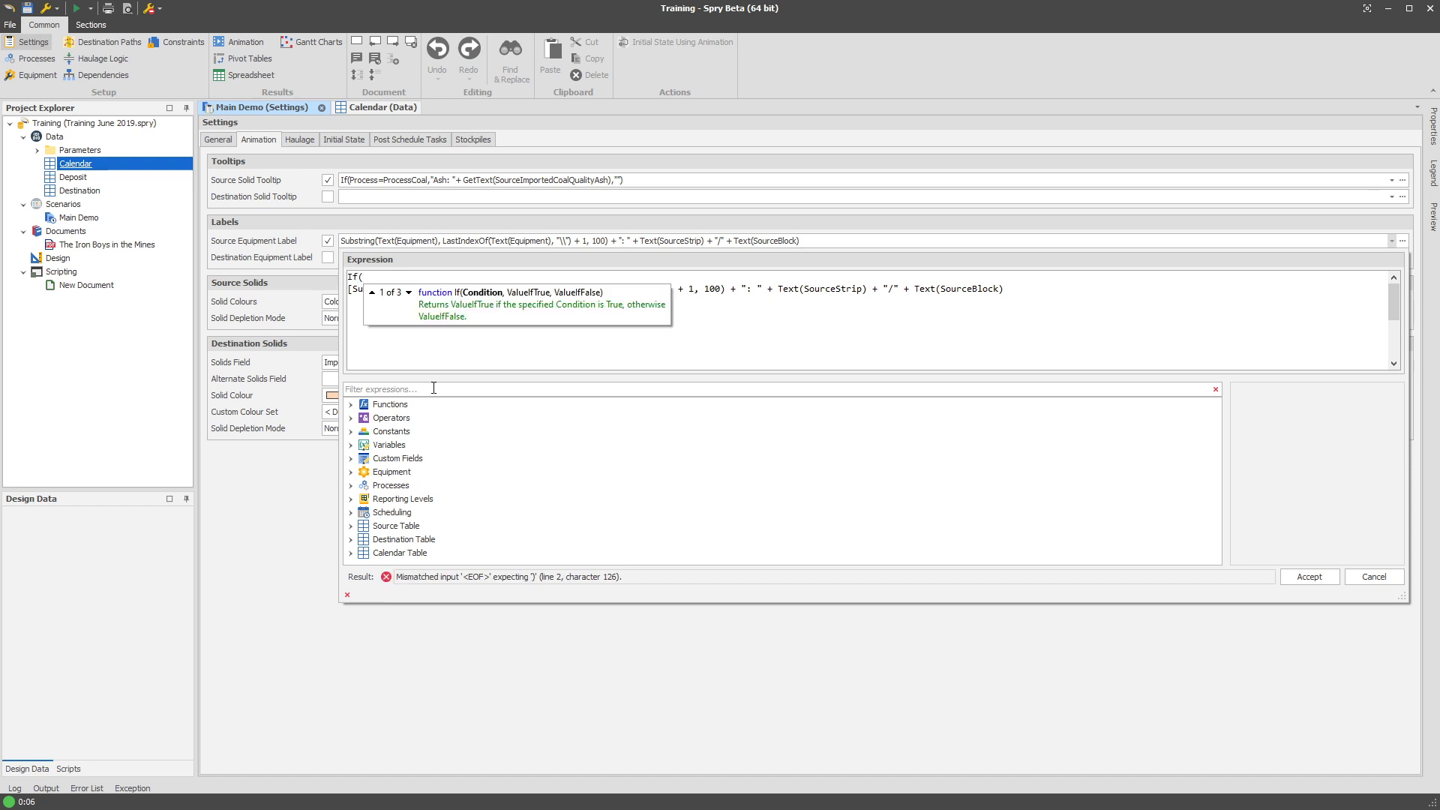
{"action": "left_click", "coordinate": [468, 390]}
{"action": "type", "text": "equipment"}
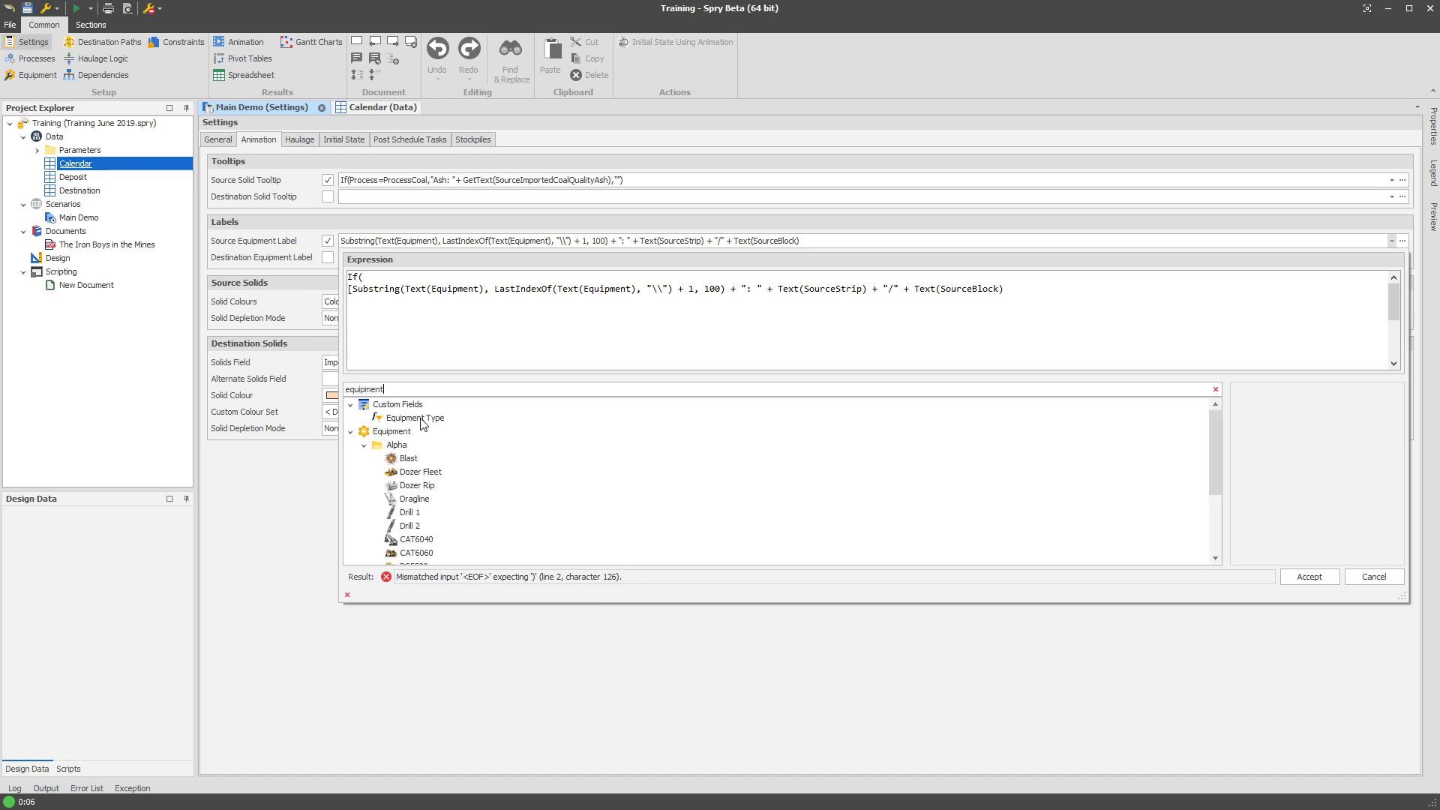
{"action": "double_click", "coordinate": [420, 418]}
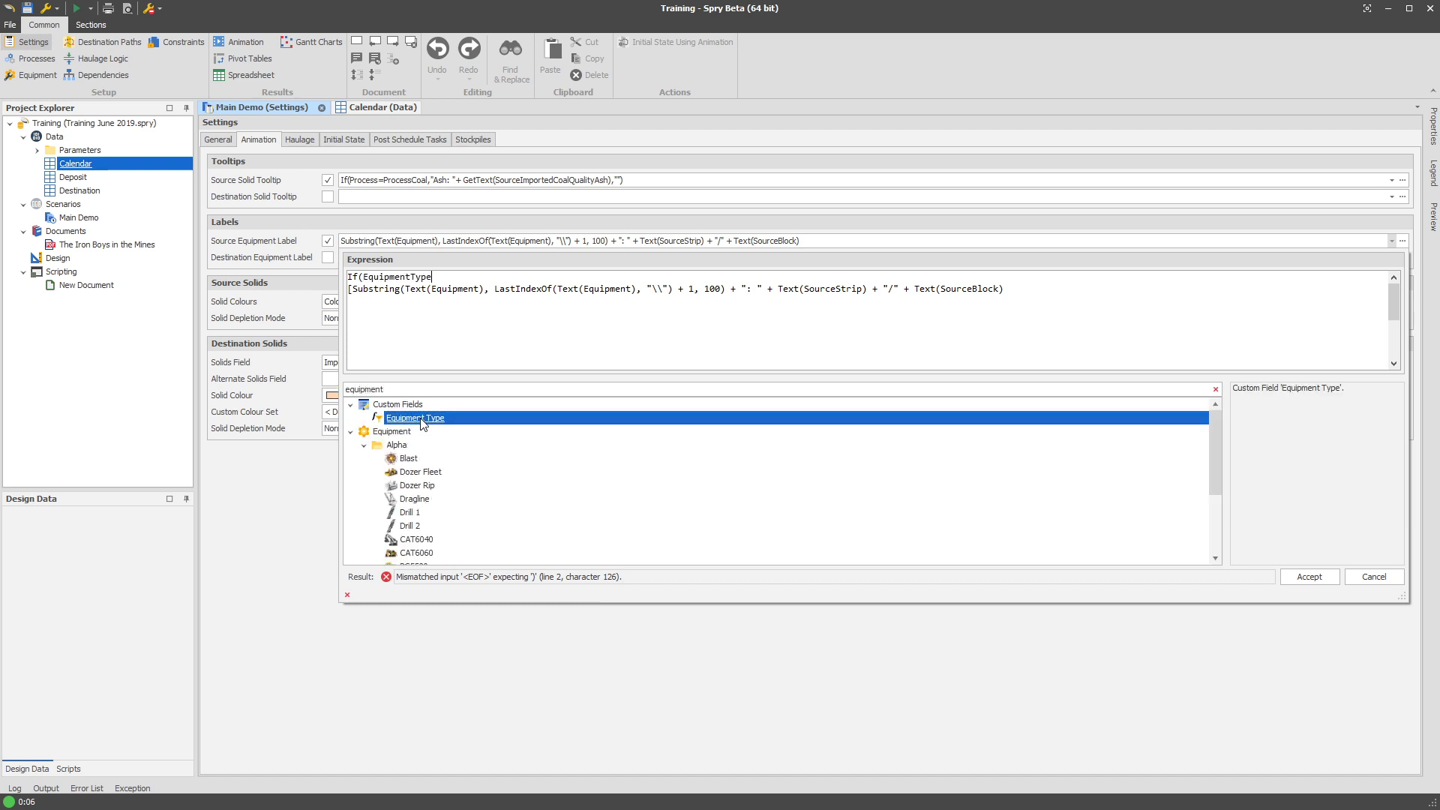
{"action": "left_click_drag", "start_coordinate": [433, 277], "coordinate": [367, 284]}
{"action": "key", "text": "Delete"}
{"action": "scroll", "coordinate": [420, 468], "scroll_direction": "down", "scroll_amount": 1}
{"action": "scroll", "coordinate": [420, 468], "scroll_direction": "up", "scroll_amount": 1}
{"action": "left_click", "coordinate": [420, 461]}
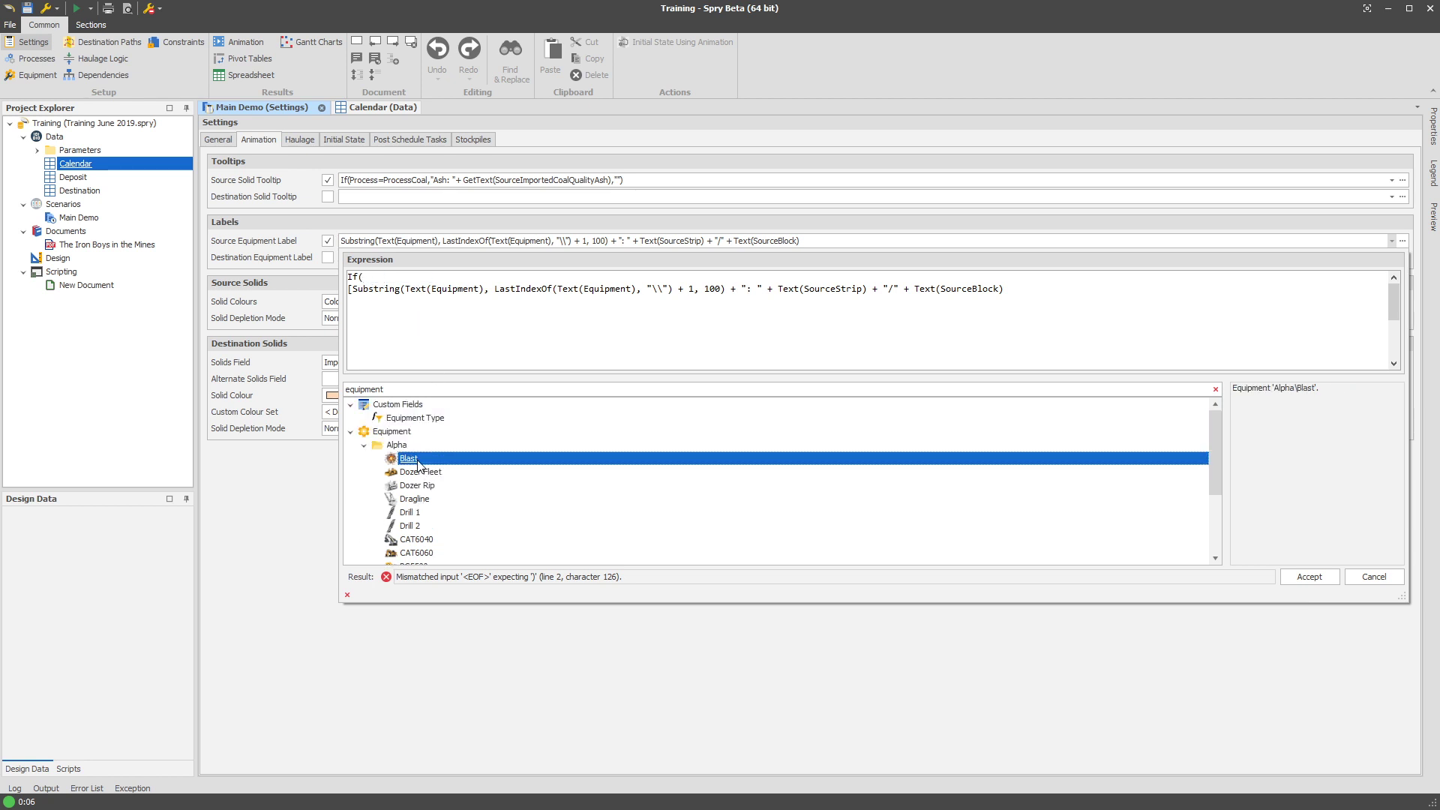
{"action": "left_click", "coordinate": [439, 471]}
{"action": "double_click", "coordinate": [428, 472]}
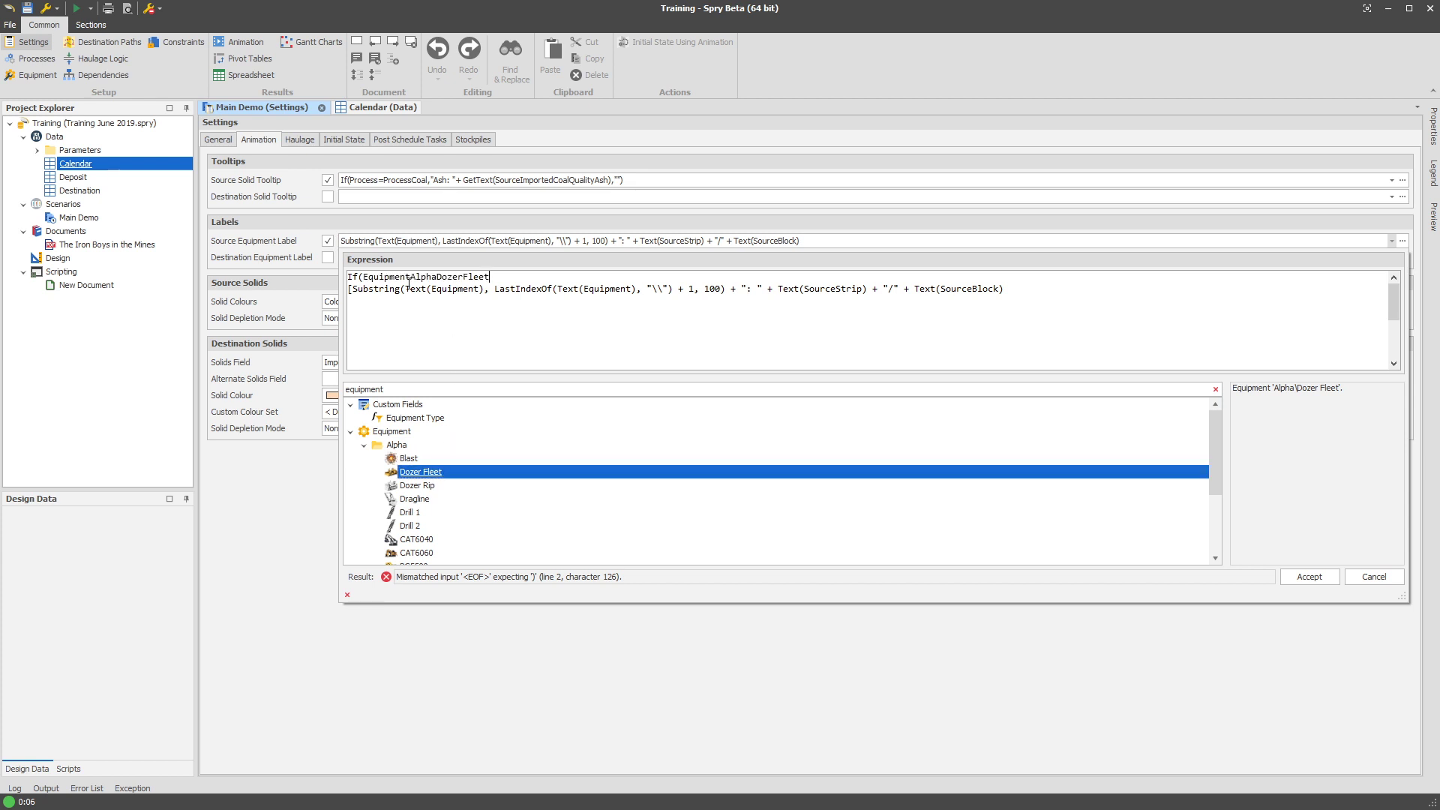
Add 'Equipment=' and 'And' with GetValue of the calendar's Dozer No Available Work field.
{"action": "type", "text": "Equipment="}
{"action": "scroll", "coordinate": [456, 497], "scroll_direction": "down", "scroll_amount": 3}
{"action": "scroll", "coordinate": [477, 480], "scroll_direction": "up", "scroll_amount": 3}
{"action": "type", "text": "And"}
{"action": "left_click", "coordinate": [445, 390]}
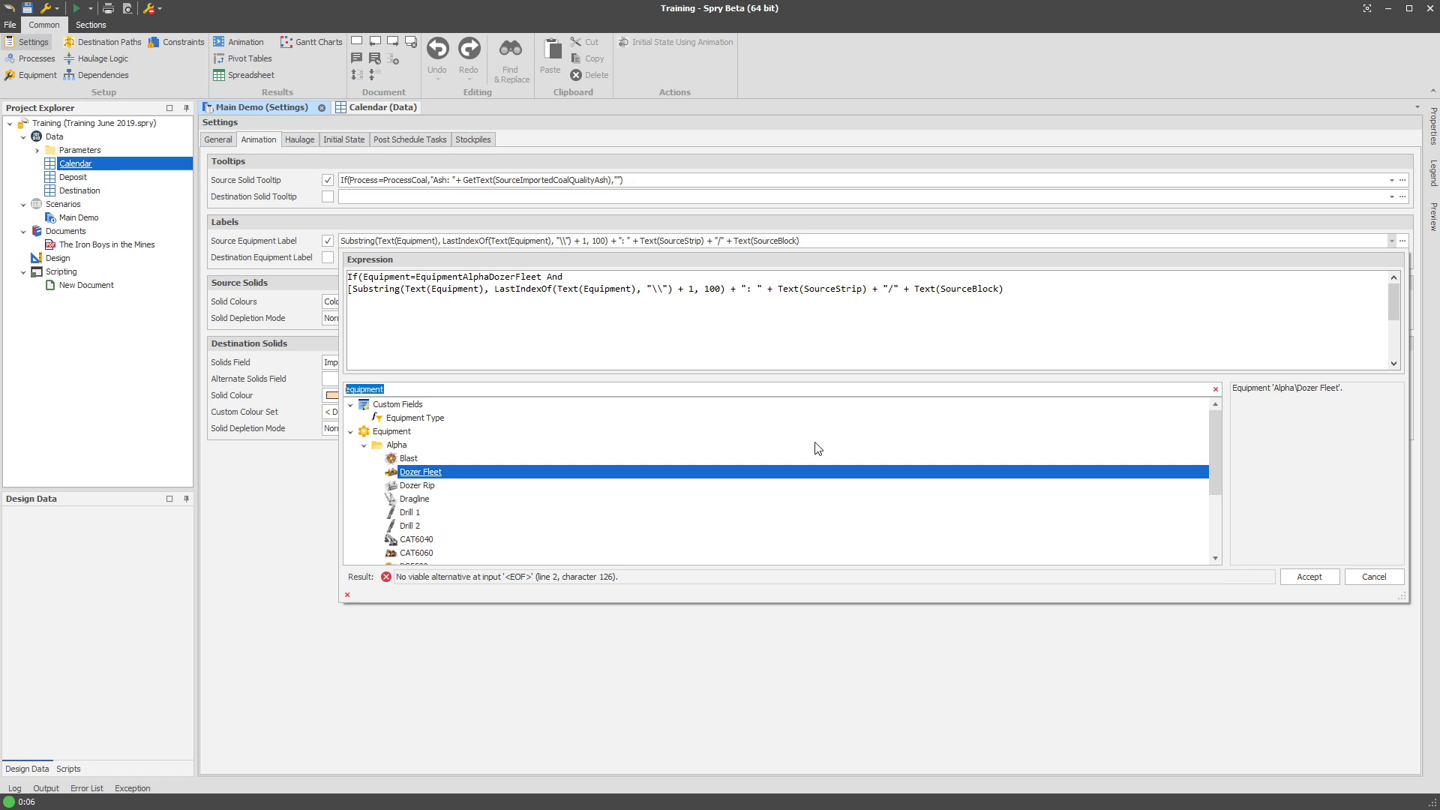
{"action": "type", "text": "cal"}
{"action": "scroll", "coordinate": [517, 498], "scroll_direction": "down", "scroll_amount": 8}
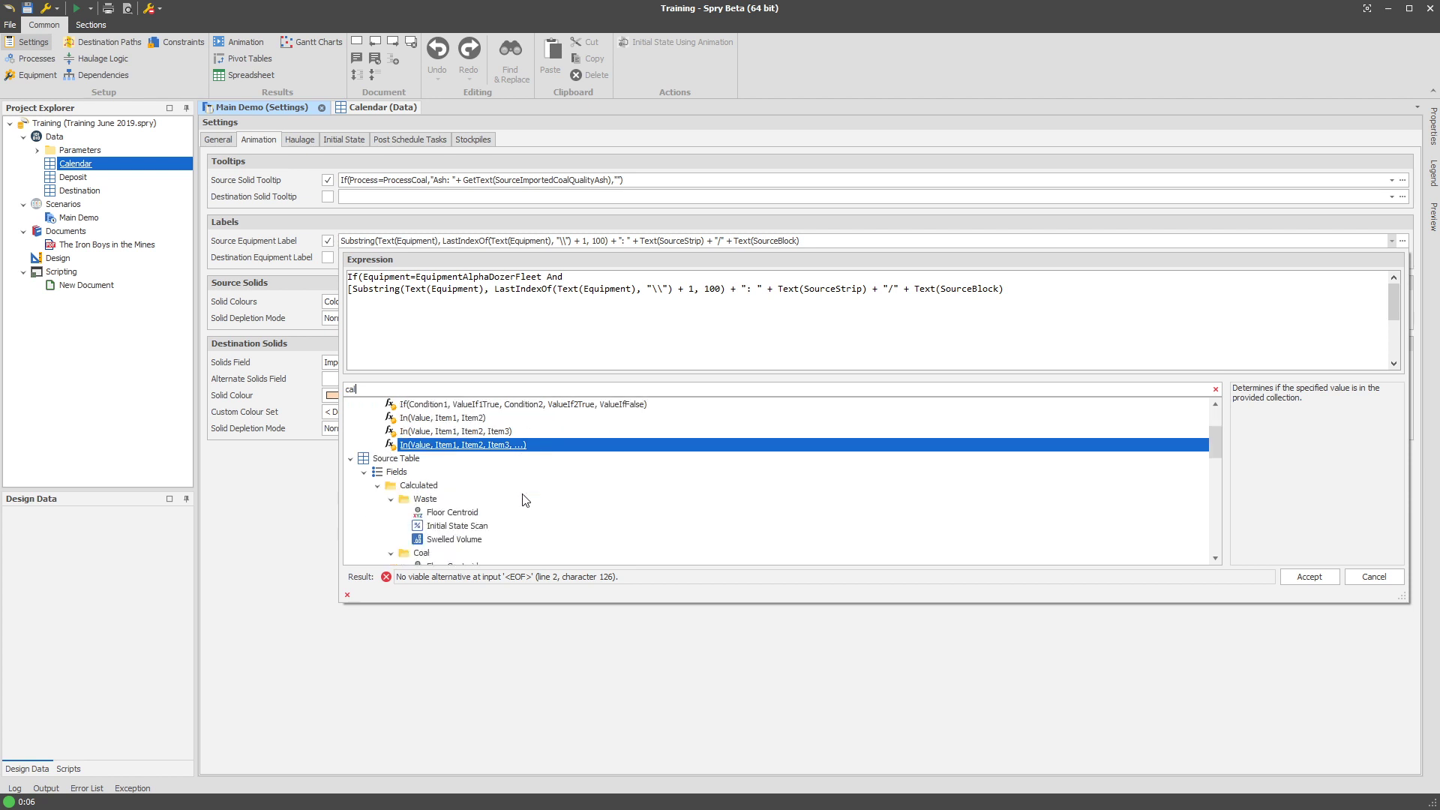
{"action": "scroll", "coordinate": [480, 495], "scroll_direction": "down", "scroll_amount": 5}
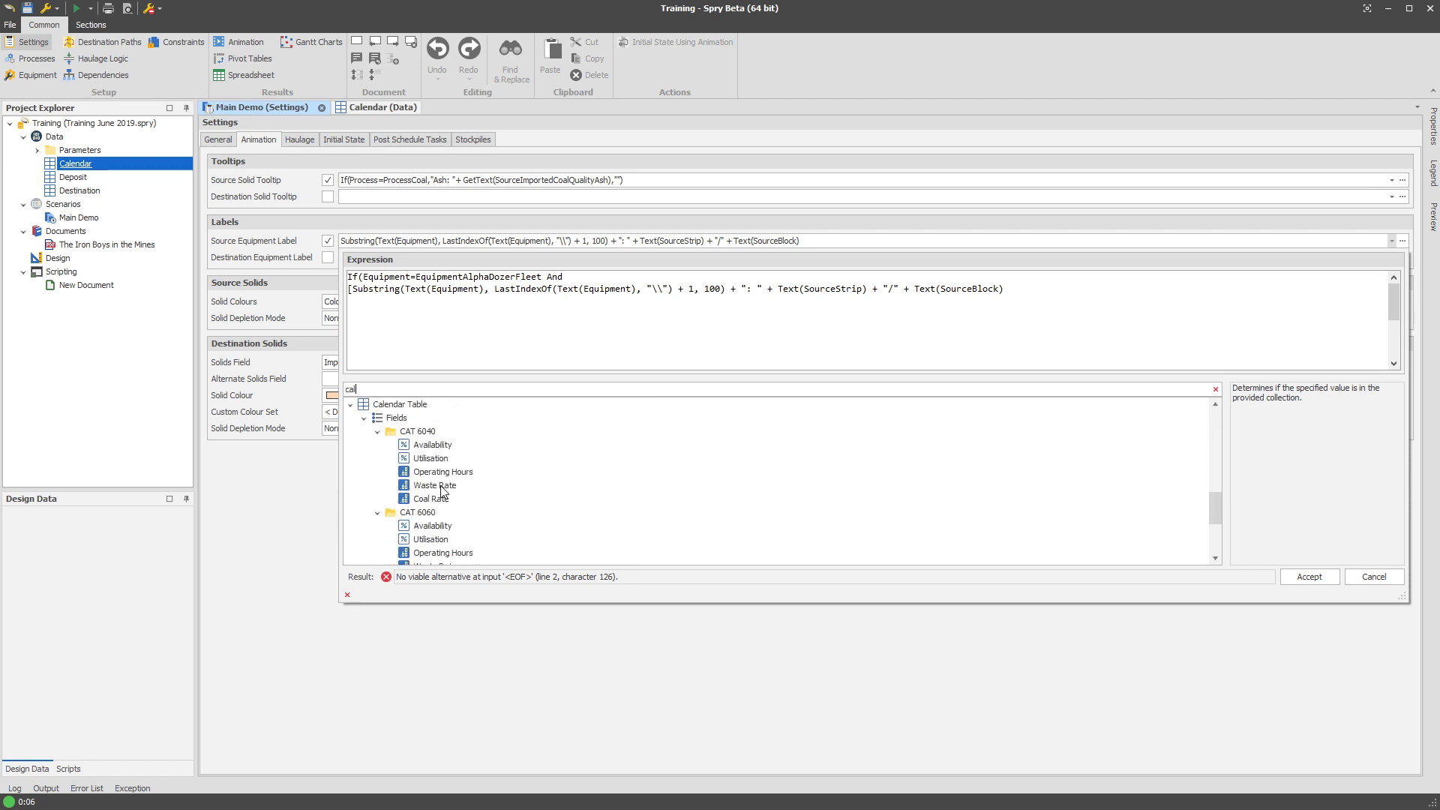
{"action": "left_click", "coordinate": [439, 498]}
{"action": "scroll", "coordinate": [458, 501], "scroll_direction": "down", "scroll_amount": 3}
{"action": "left_click", "coordinate": [453, 501]}
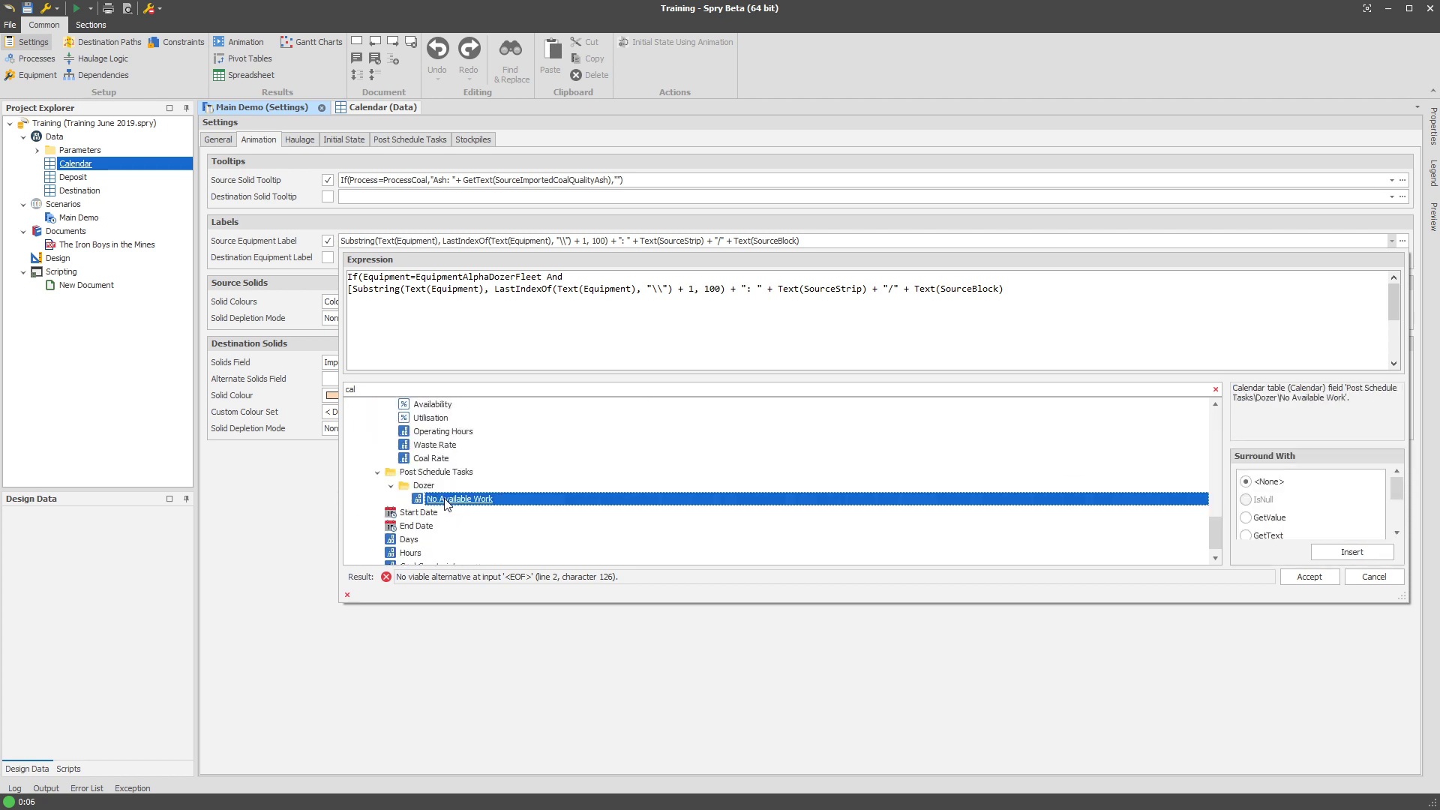
{"action": "left_click", "coordinate": [1271, 520]}
{"action": "double_click", "coordinate": [553, 500]}
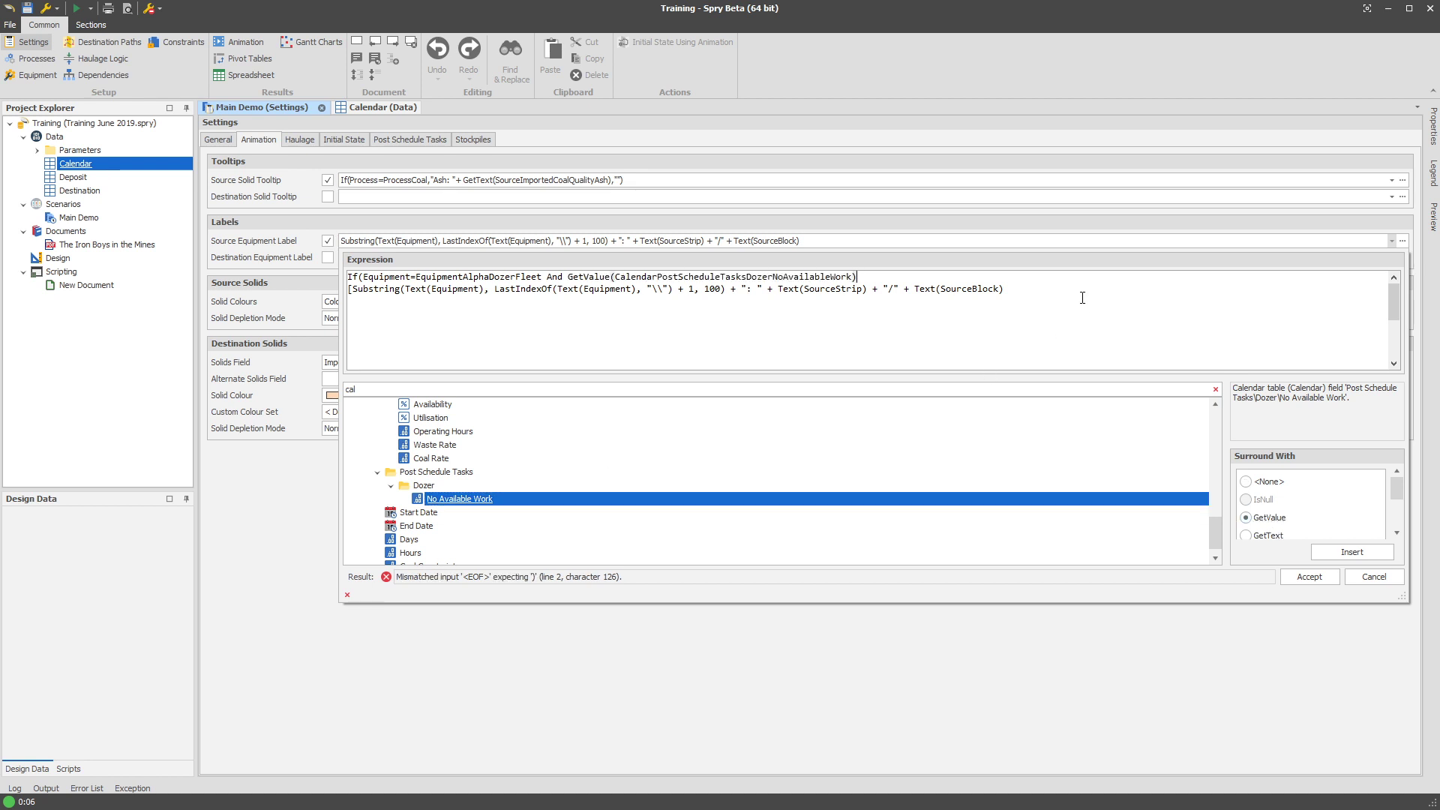
Complete the condition '>0' returning ": No fully utilised", otherwise "", and select the line.
{"action": "type", "text": ">0,"}
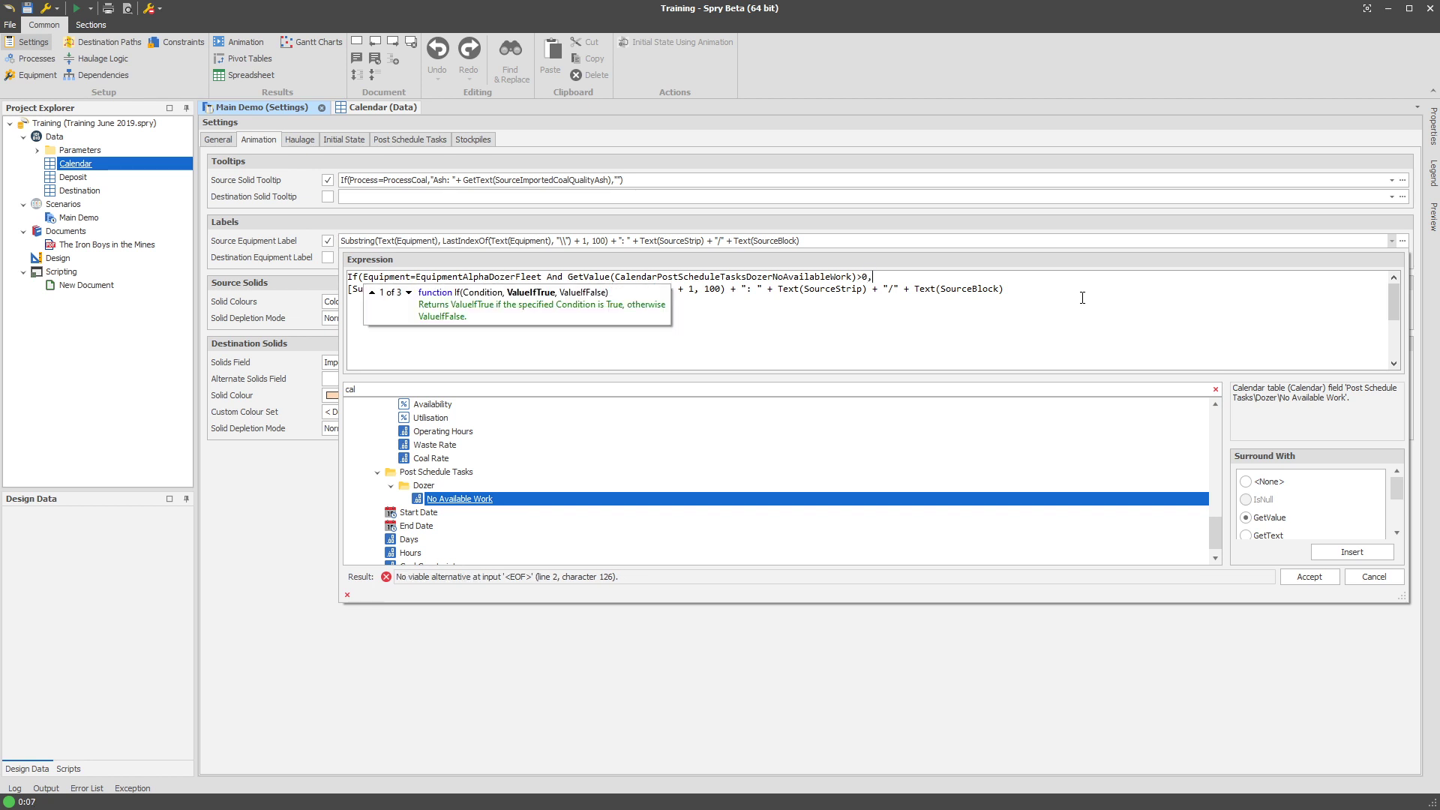
{"action": "type", "text": "\""}
{"action": "type", "text": "No fully utilisied"}
{"action": "left_click_drag", "start_coordinate": [951, 275], "coordinate": [1047, 278]}
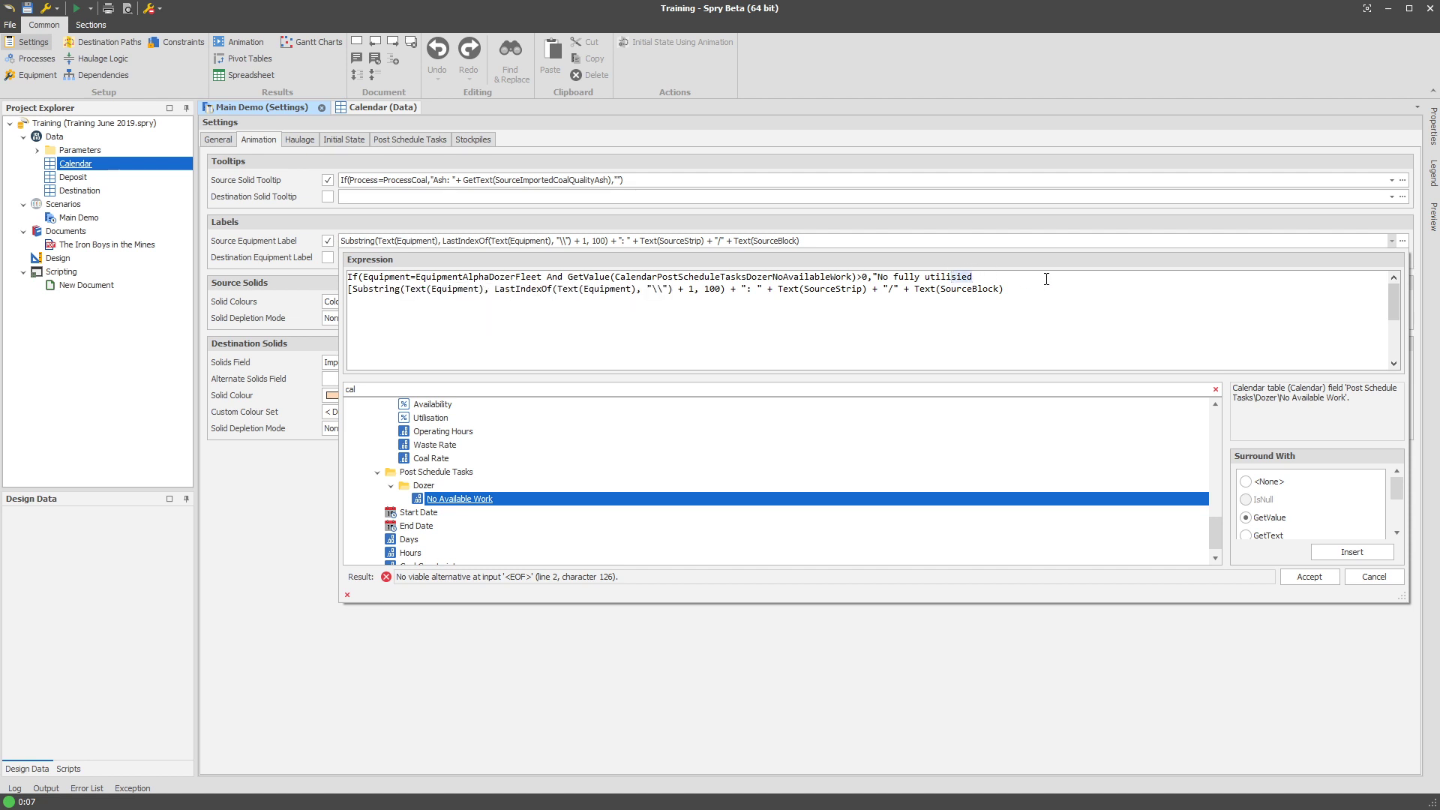
{"action": "key", "text": "BackSpace"}
{"action": "left_click", "coordinate": [877, 276]}
{"action": "type", "text": ":"}
{"action": "type", "text": " \""}
{"action": "left_click_drag", "start_coordinate": [985, 278], "coordinate": [879, 275]}
{"action": "left_click", "coordinate": [875, 276]}
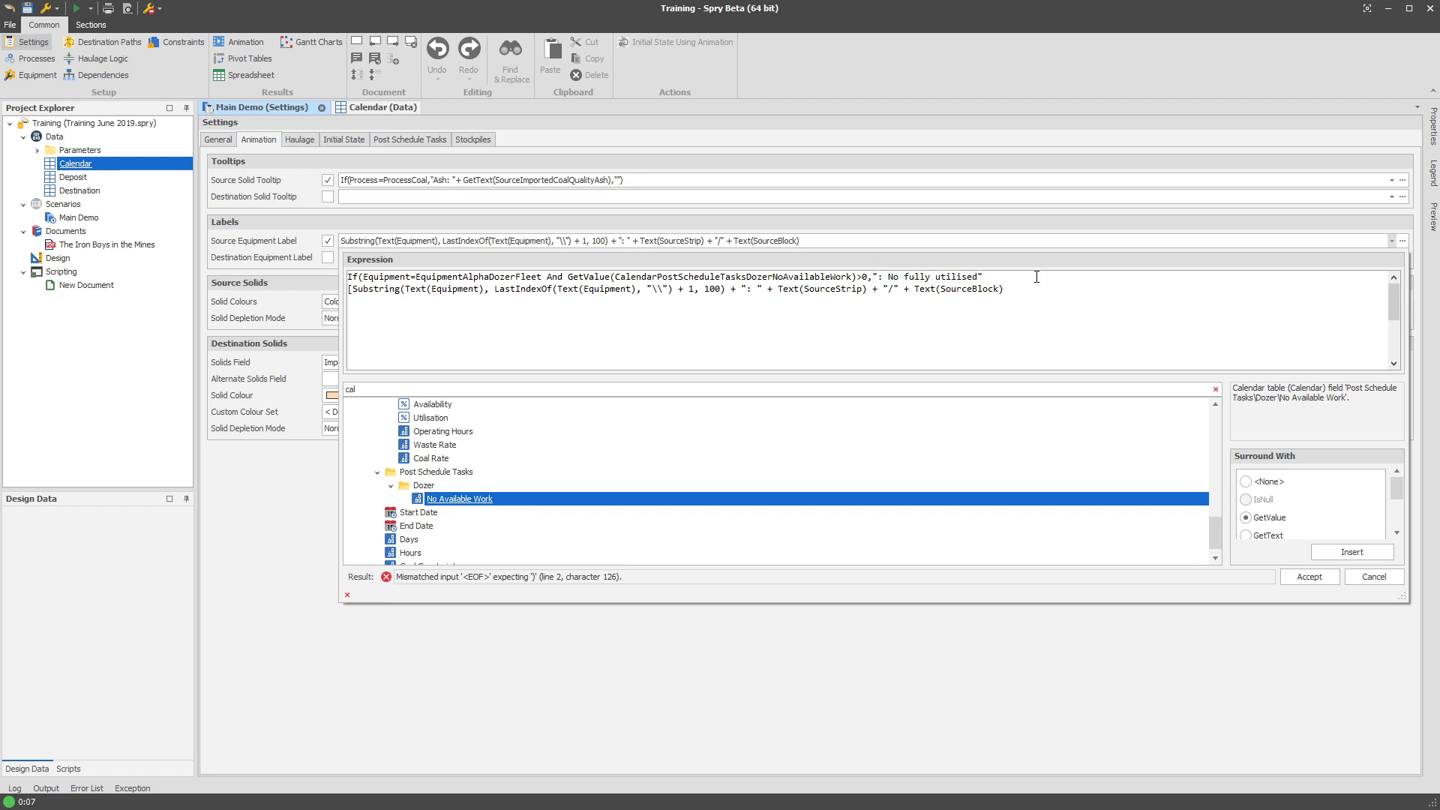
{"action": "type", "text": ",\"\")"}
{"action": "left_click_drag", "start_coordinate": [1037, 277], "coordinate": [343, 277]}
Cut the If clause, remove the stray bracket and empty line, and paste it after '+'.
{"action": "key", "text": "Delete"}
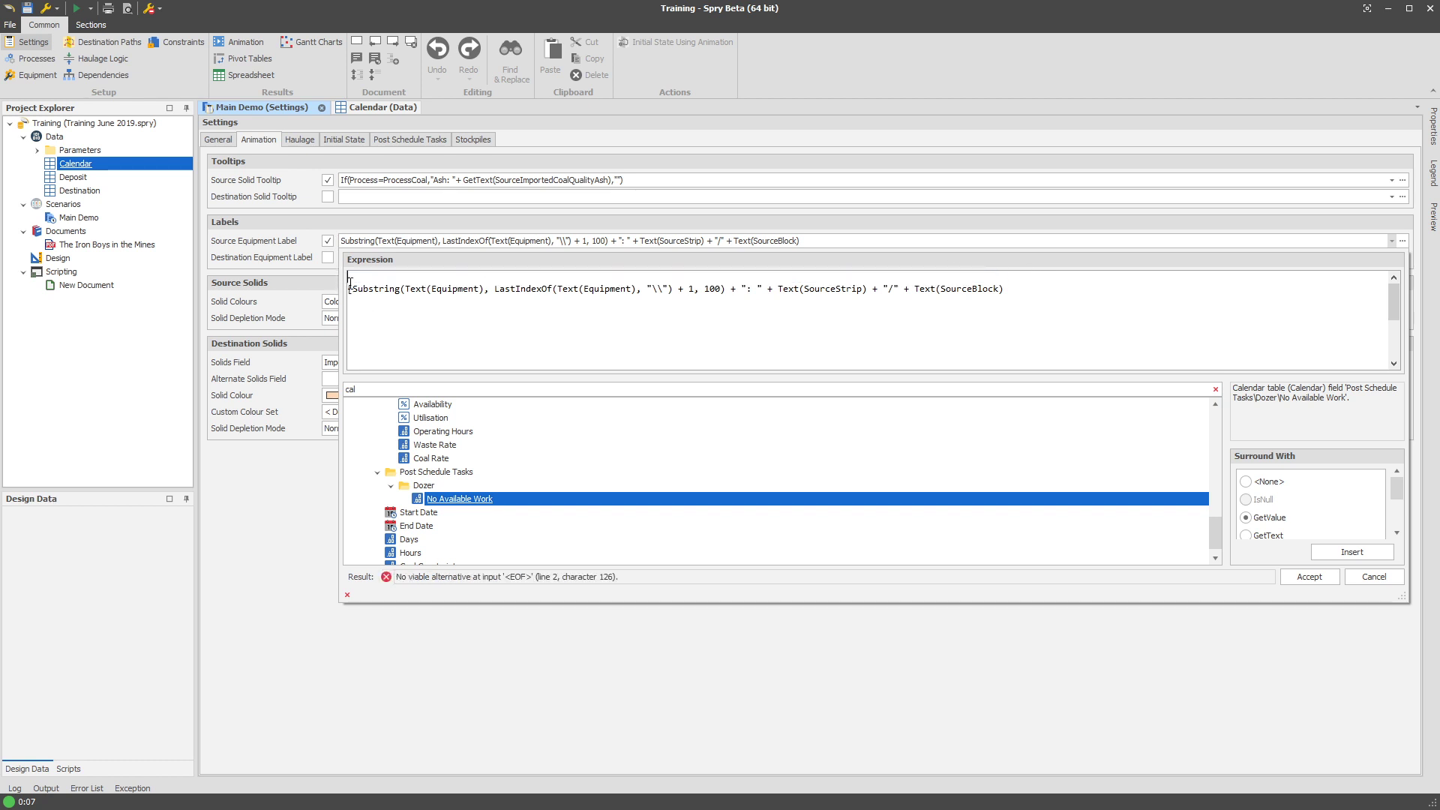
{"action": "key", "text": "Delete"}
{"action": "key", "text": "BackSpace"}
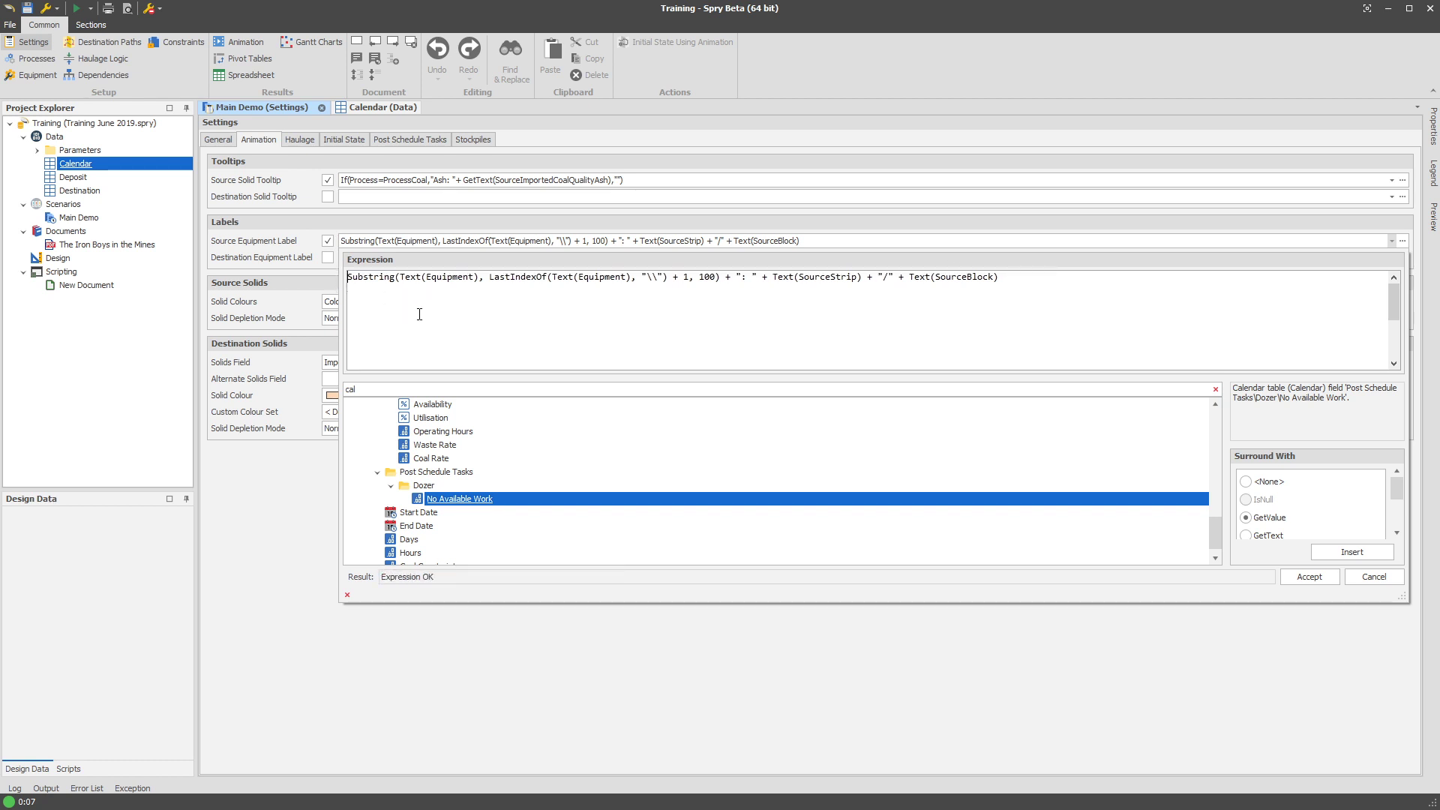
{"action": "left_click_drag", "start_coordinate": [351, 278], "coordinate": [1000, 282]}
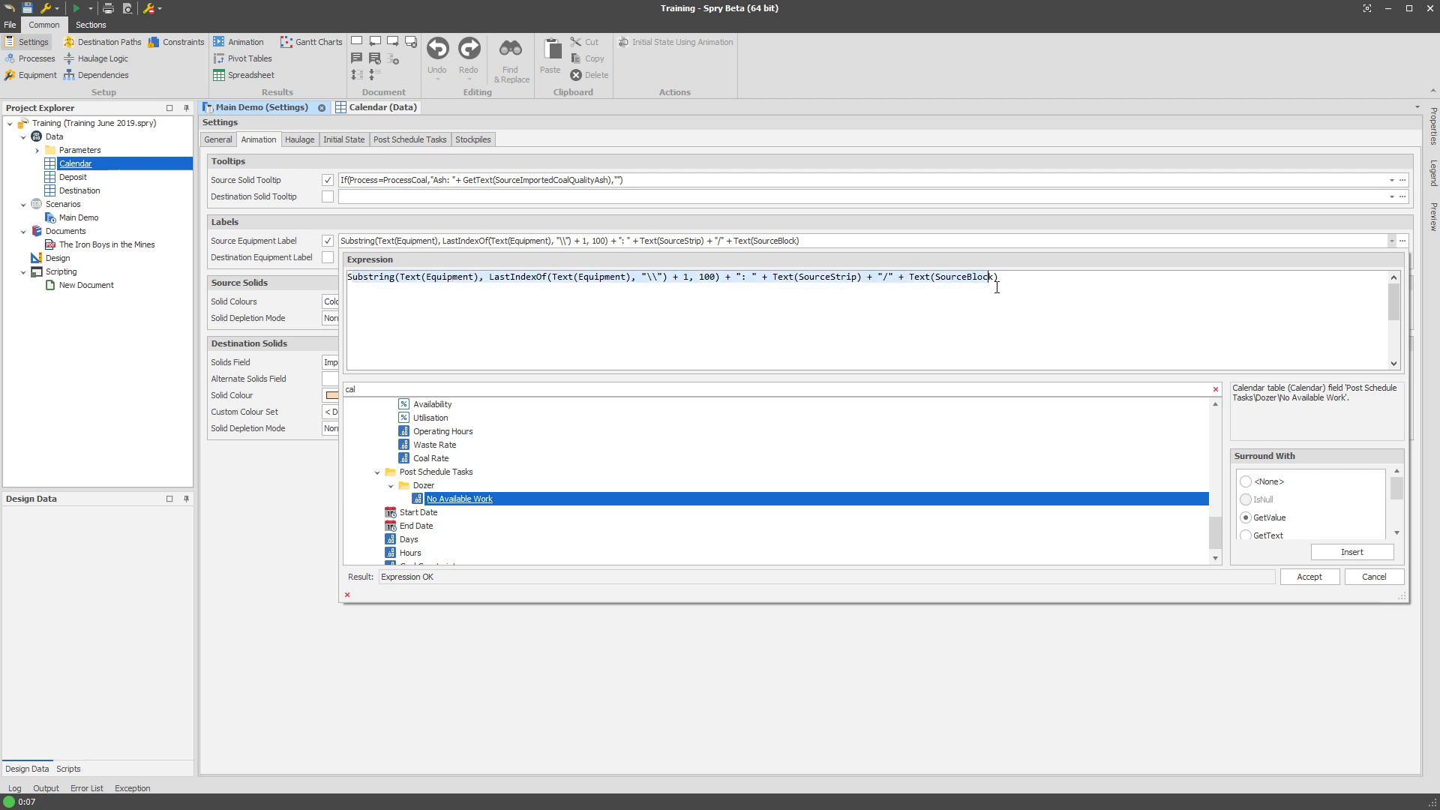
{"action": "left_click", "coordinate": [1120, 281]}
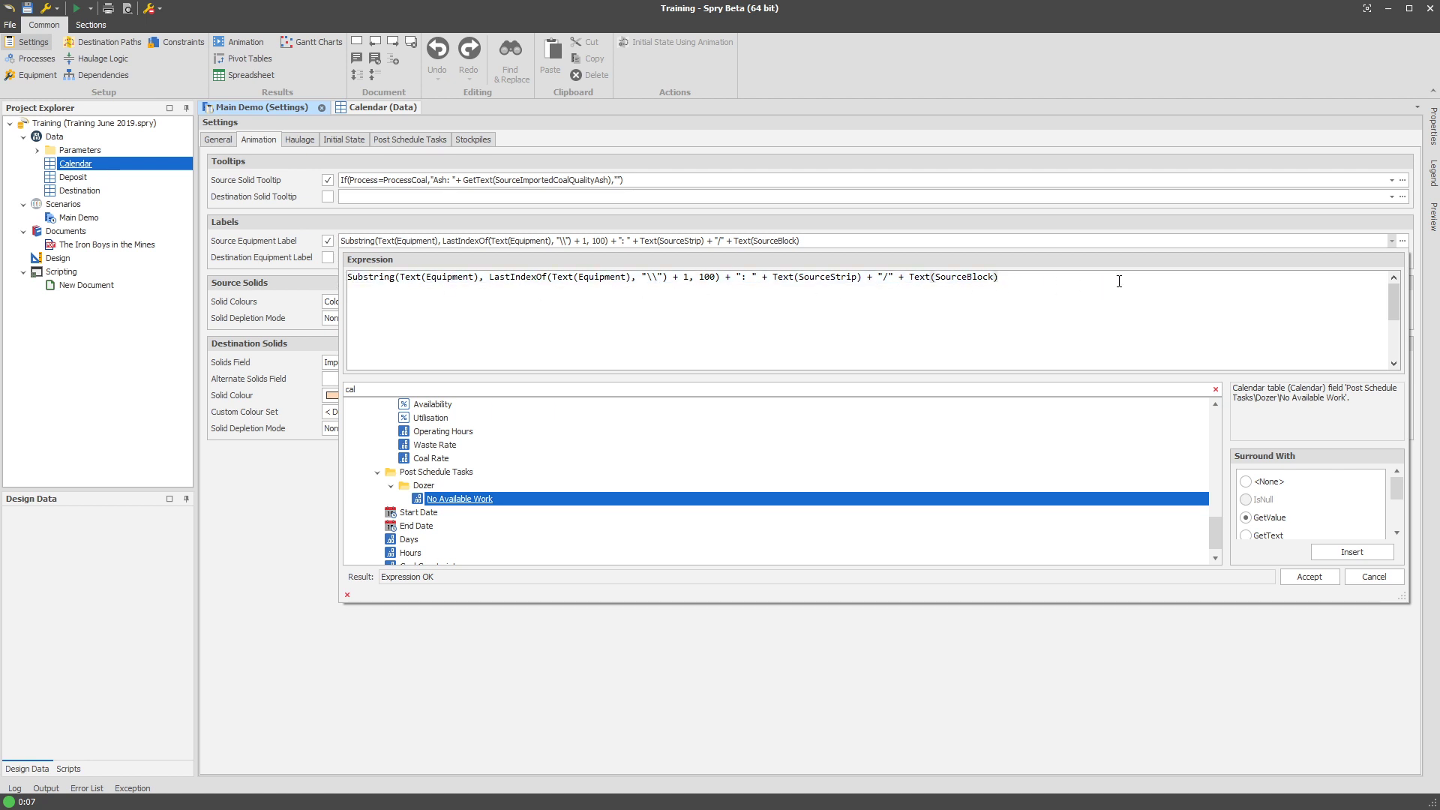
{"action": "type", "text": "+"}
{"action": "type", "text": "If(Equipment=EquipmentAlphaDozerFleet And GetValue(CalendarPostScheduleTasksDozerNoAvailableWork)>0,\": No fully utilised\",\"\")"}
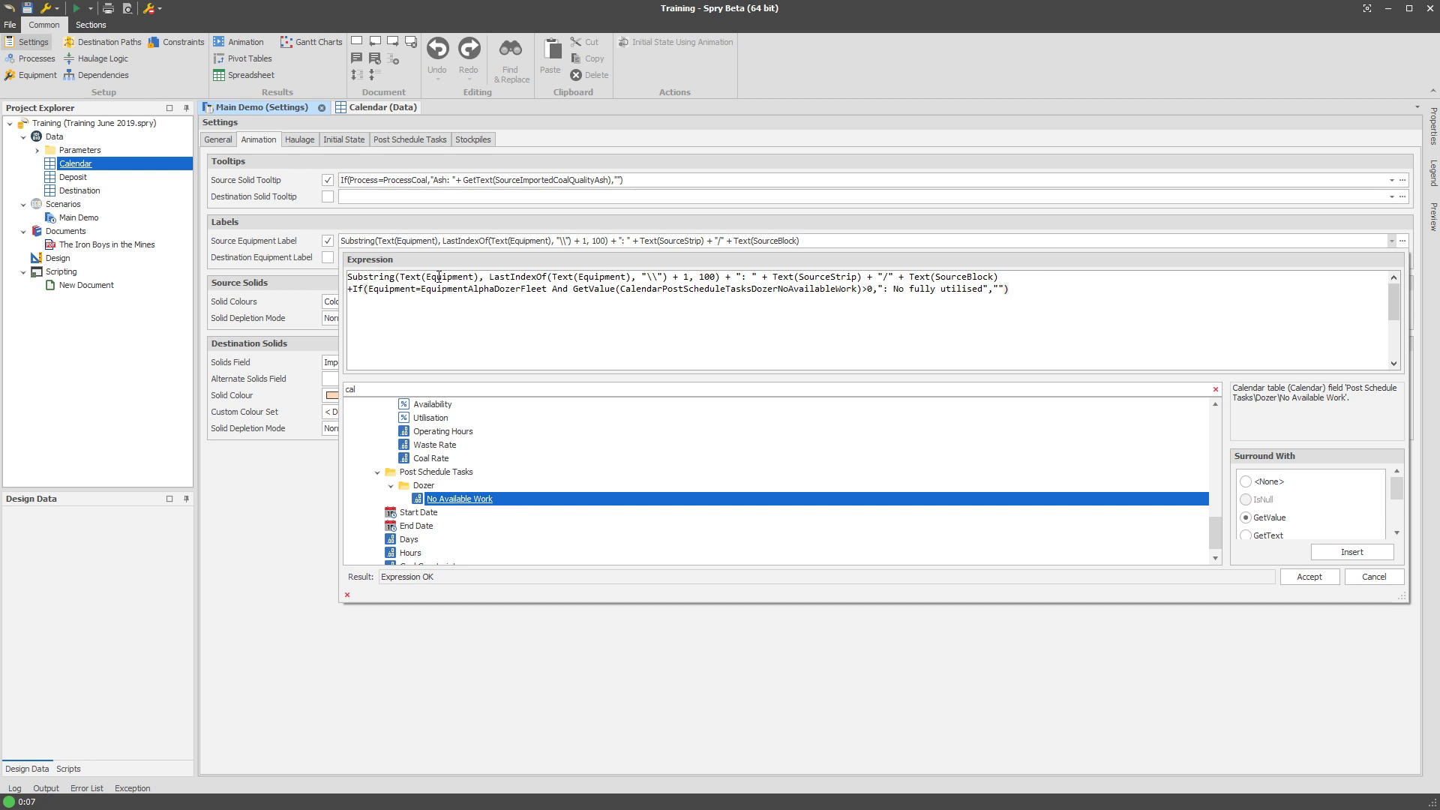
Move the If clause onto its own line and change the message to 'Not fully utilised'.
{"action": "left_click_drag", "start_coordinate": [999, 277], "coordinate": [347, 277]}
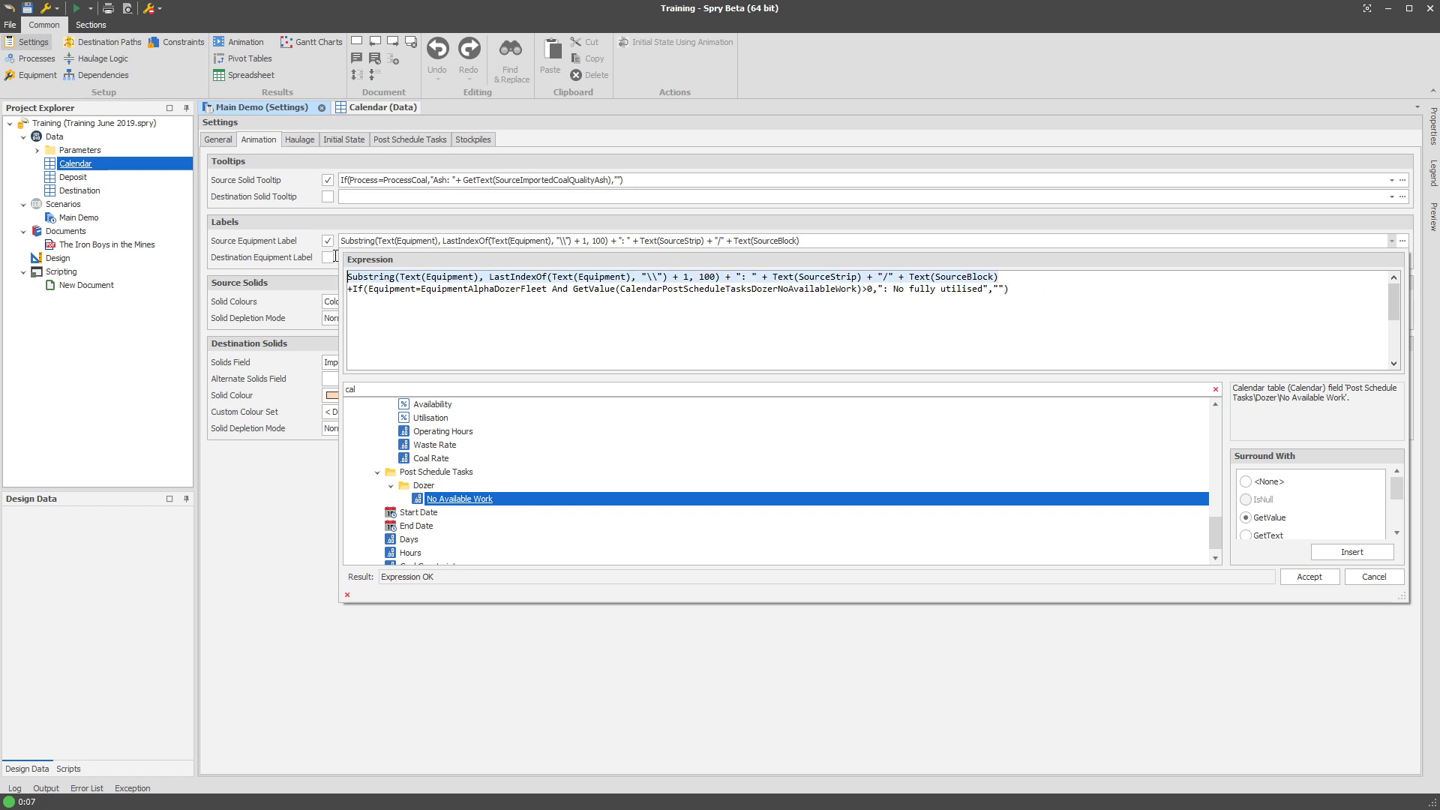
{"action": "left_click", "coordinate": [359, 289]}
{"action": "key", "text": "Return"}
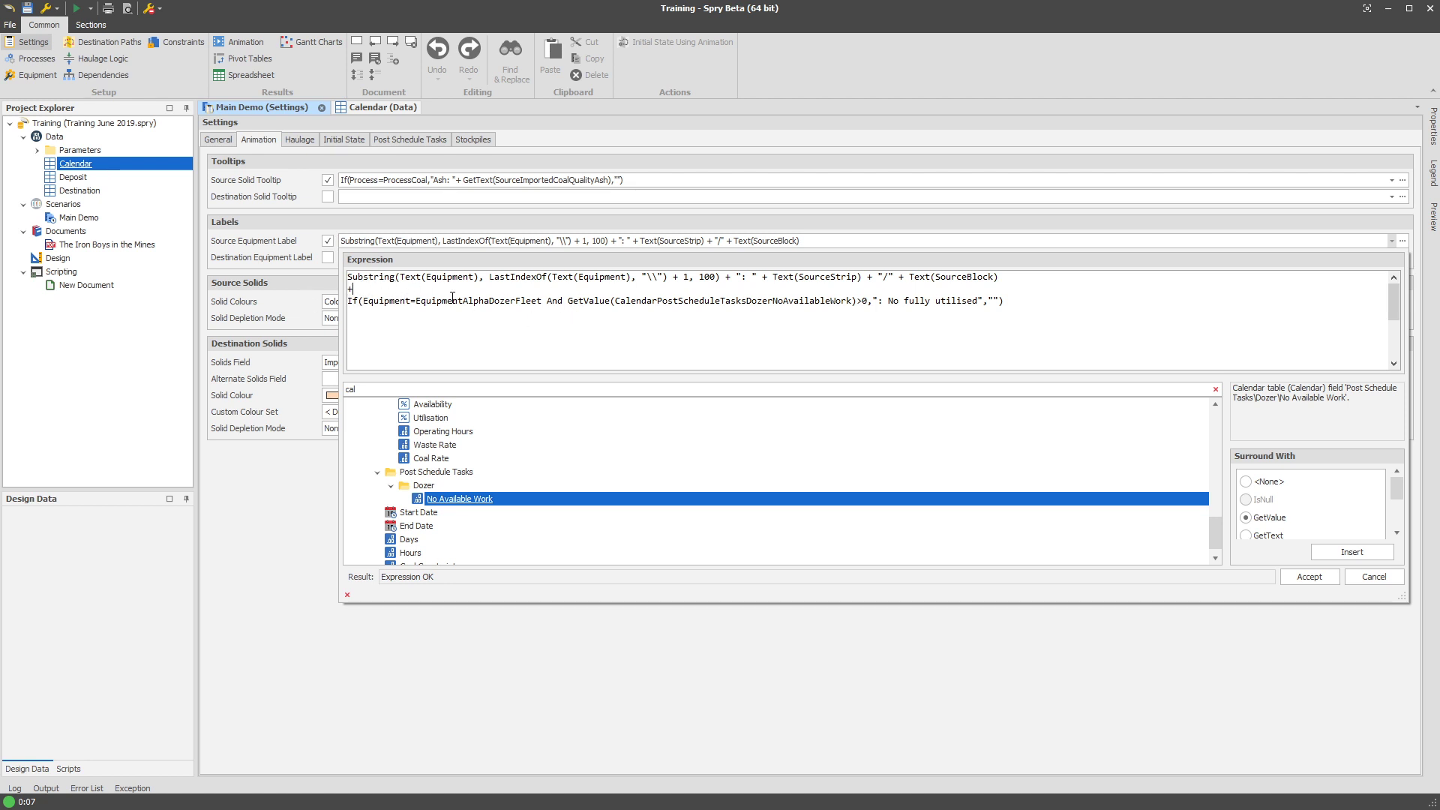
{"action": "double_click", "coordinate": [506, 297]}
{"action": "double_click", "coordinate": [734, 301]}
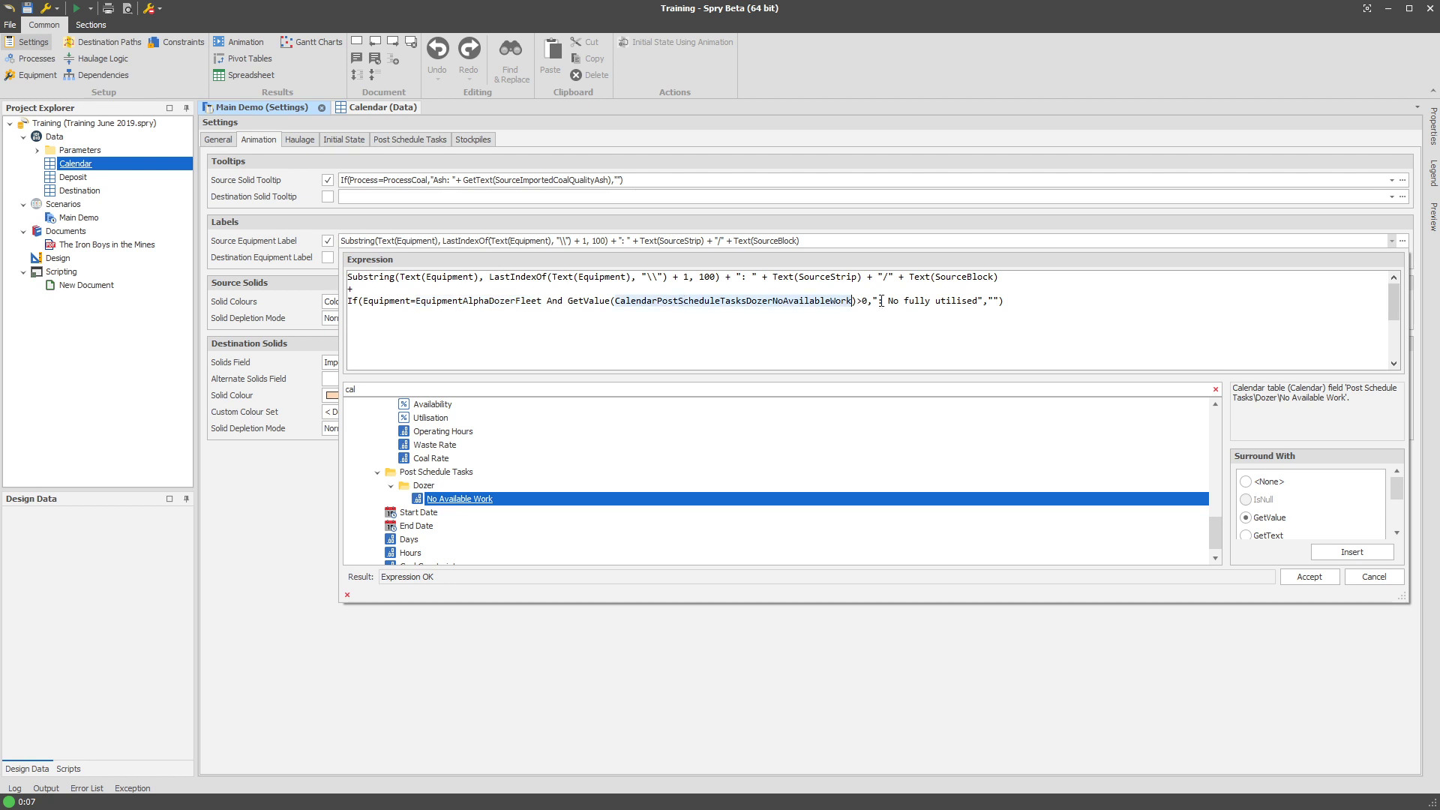
{"action": "left_click_drag", "start_coordinate": [889, 300], "coordinate": [975, 303]}
{"action": "left_click", "coordinate": [901, 303]}
{"action": "type", "text": "t"}
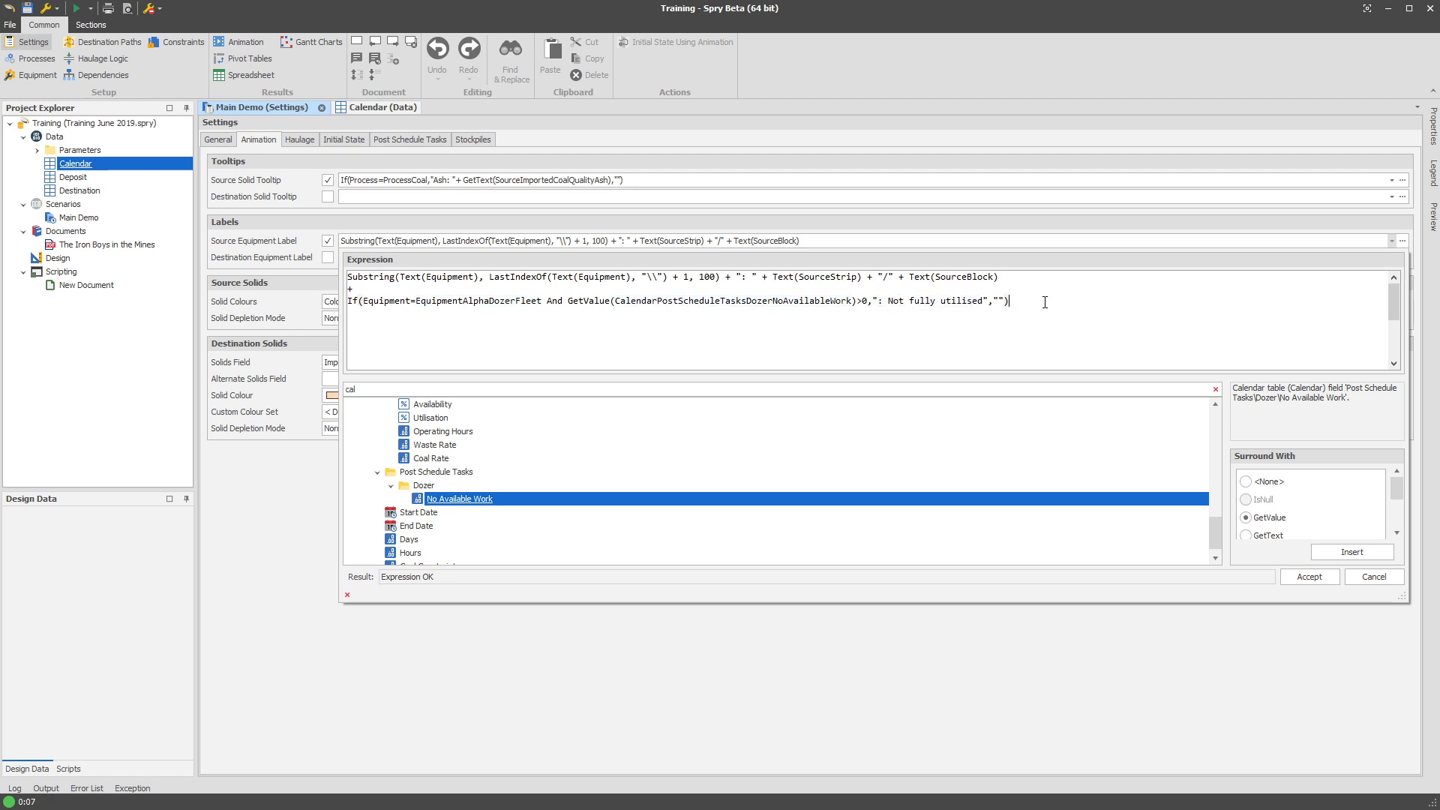
Accept the label expression, save the project, and check January's No Available Work calendar value.
{"action": "left_click", "coordinate": [1304, 575]}
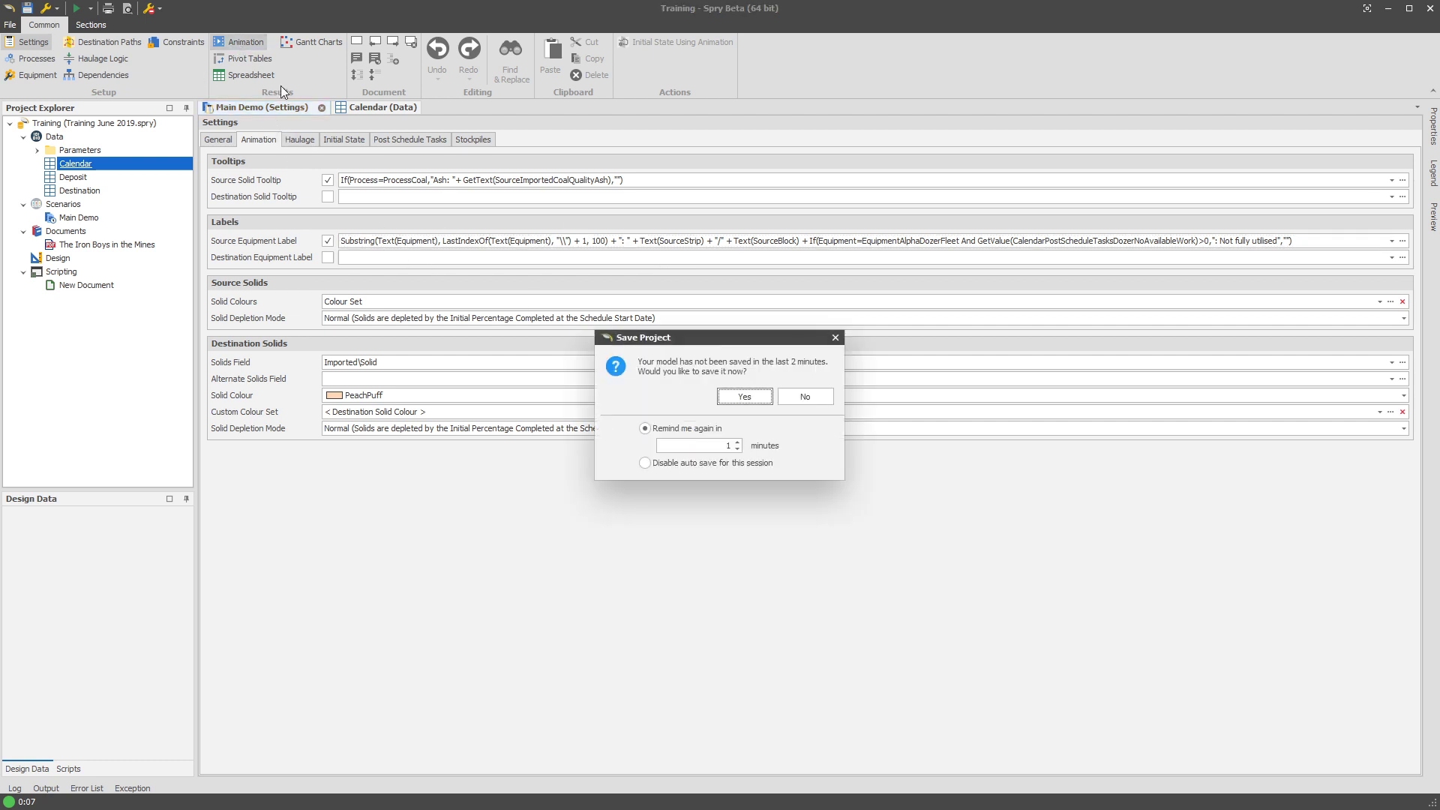
{"action": "left_click", "coordinate": [748, 397]}
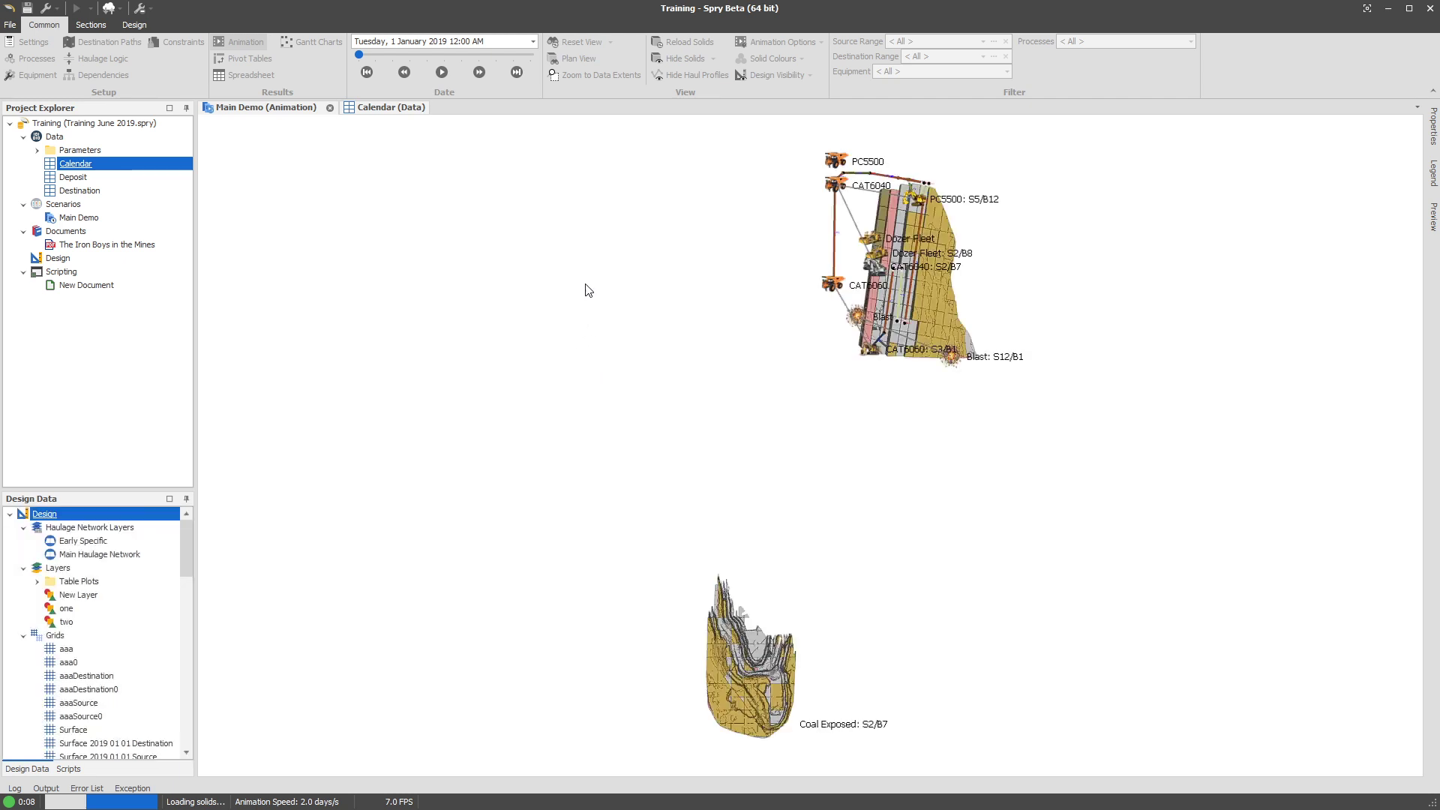
{"action": "left_click_drag", "start_coordinate": [898, 250], "coordinate": [1043, 171]}
{"action": "scroll", "coordinate": [898, 285], "scroll_direction": "up", "scroll_amount": 5}
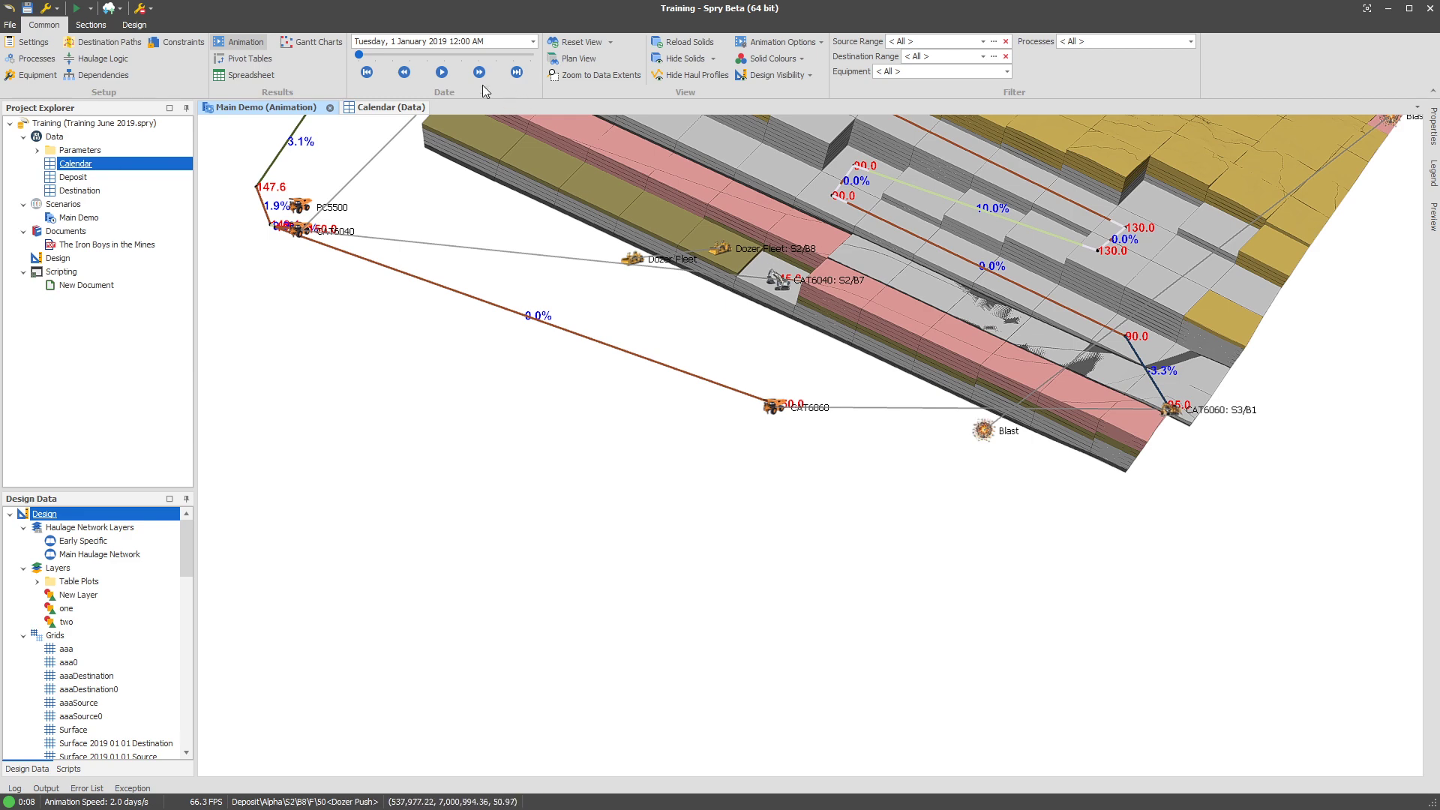
{"action": "left_click", "coordinate": [362, 107]}
{"action": "left_click", "coordinate": [595, 459]}
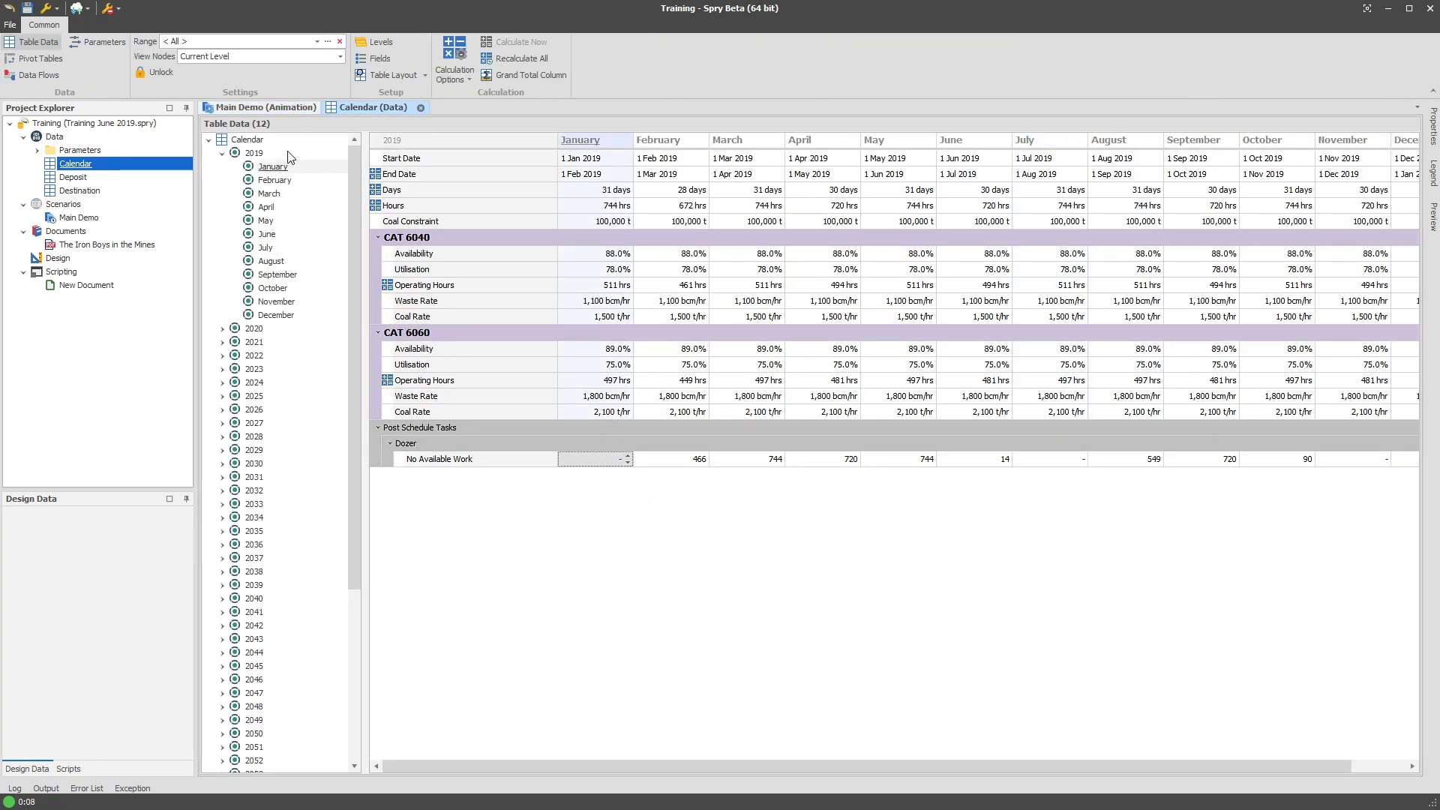
Step through dates in the 3-D pit view to see the dozer's 'Not fully utilised' label.
{"action": "left_click", "coordinate": [267, 110]}
{"action": "left_click_drag", "start_coordinate": [816, 319], "coordinate": [764, 458]}
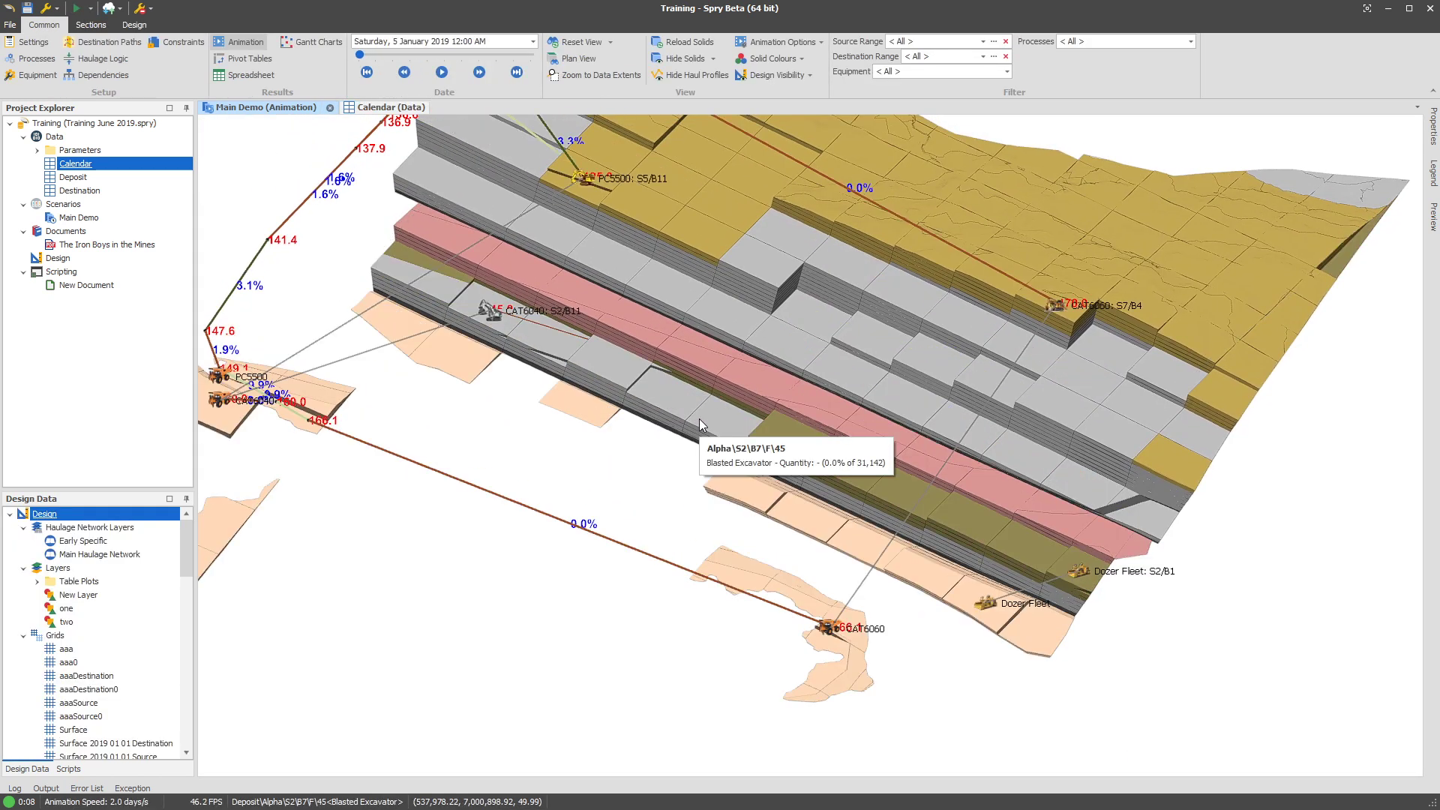
{"action": "left_click_drag", "start_coordinate": [818, 393], "coordinate": [848, 486]}
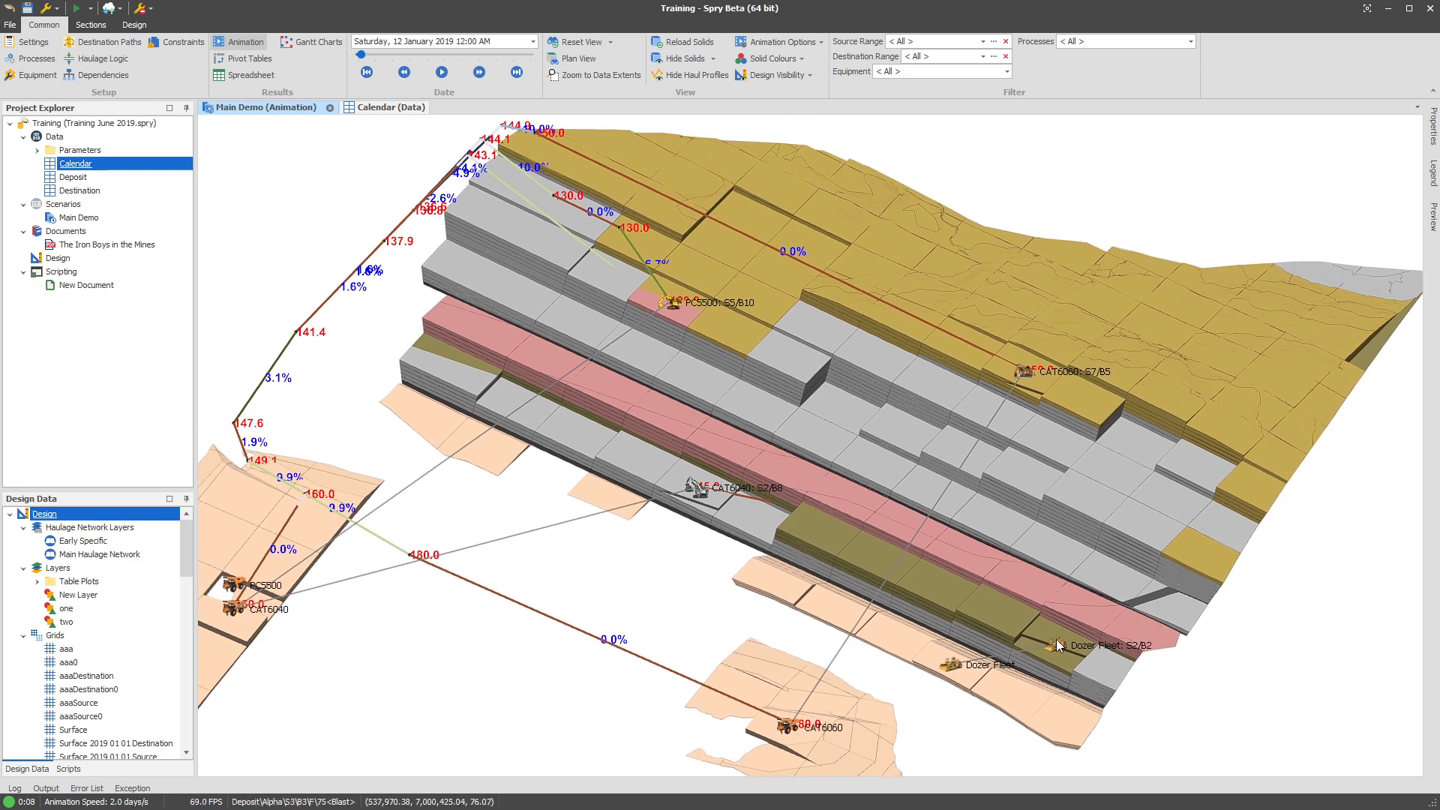
{"action": "left_click_drag", "start_coordinate": [1078, 676], "coordinate": [938, 557]}
{"action": "key", "text": "Right"}
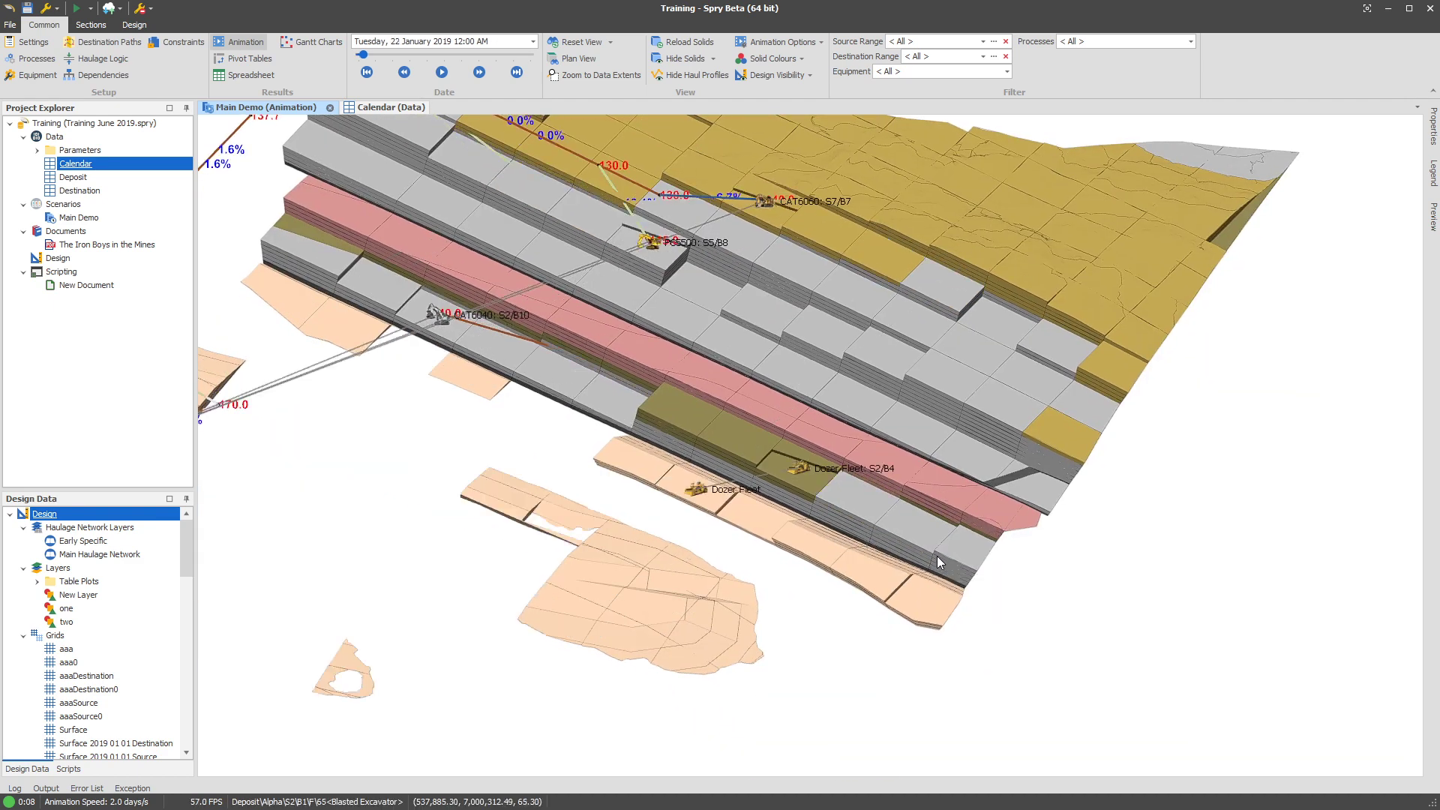
{"action": "scroll", "coordinate": [769, 454], "scroll_direction": "up", "scroll_amount": 5}
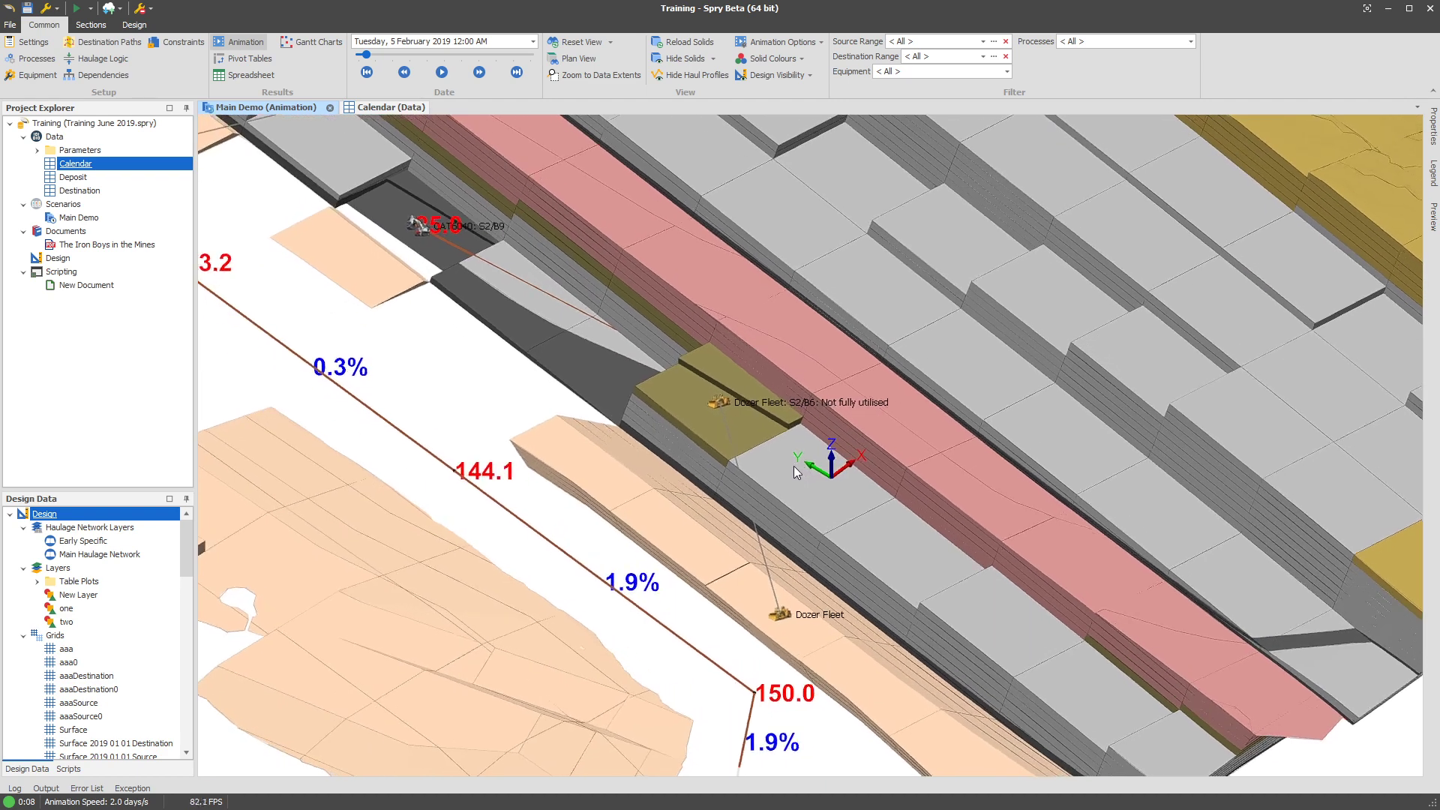
{"action": "left_click_drag", "start_coordinate": [794, 466], "coordinate": [790, 466]}
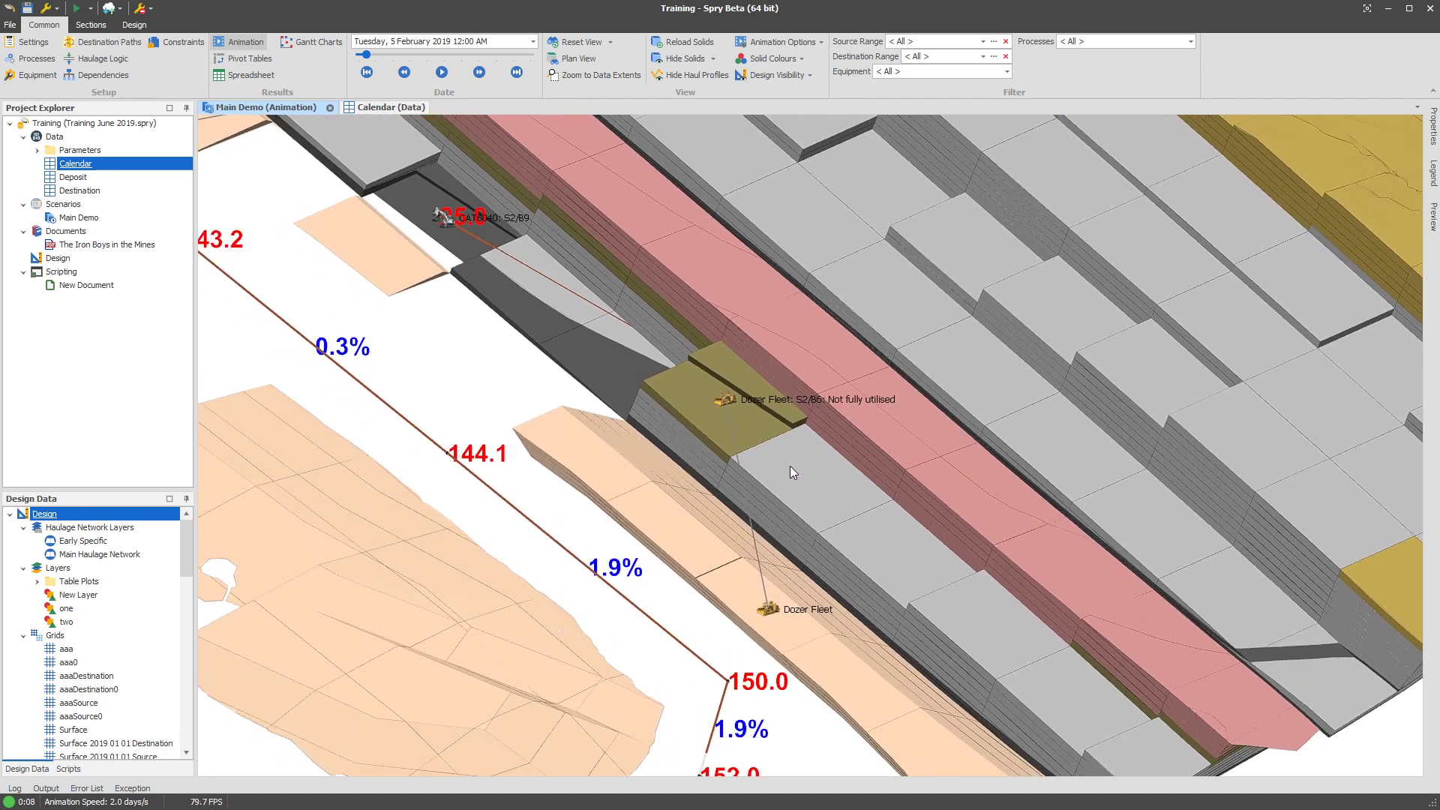
{"action": "scroll", "coordinate": [821, 472], "scroll_direction": "down", "scroll_amount": 3}
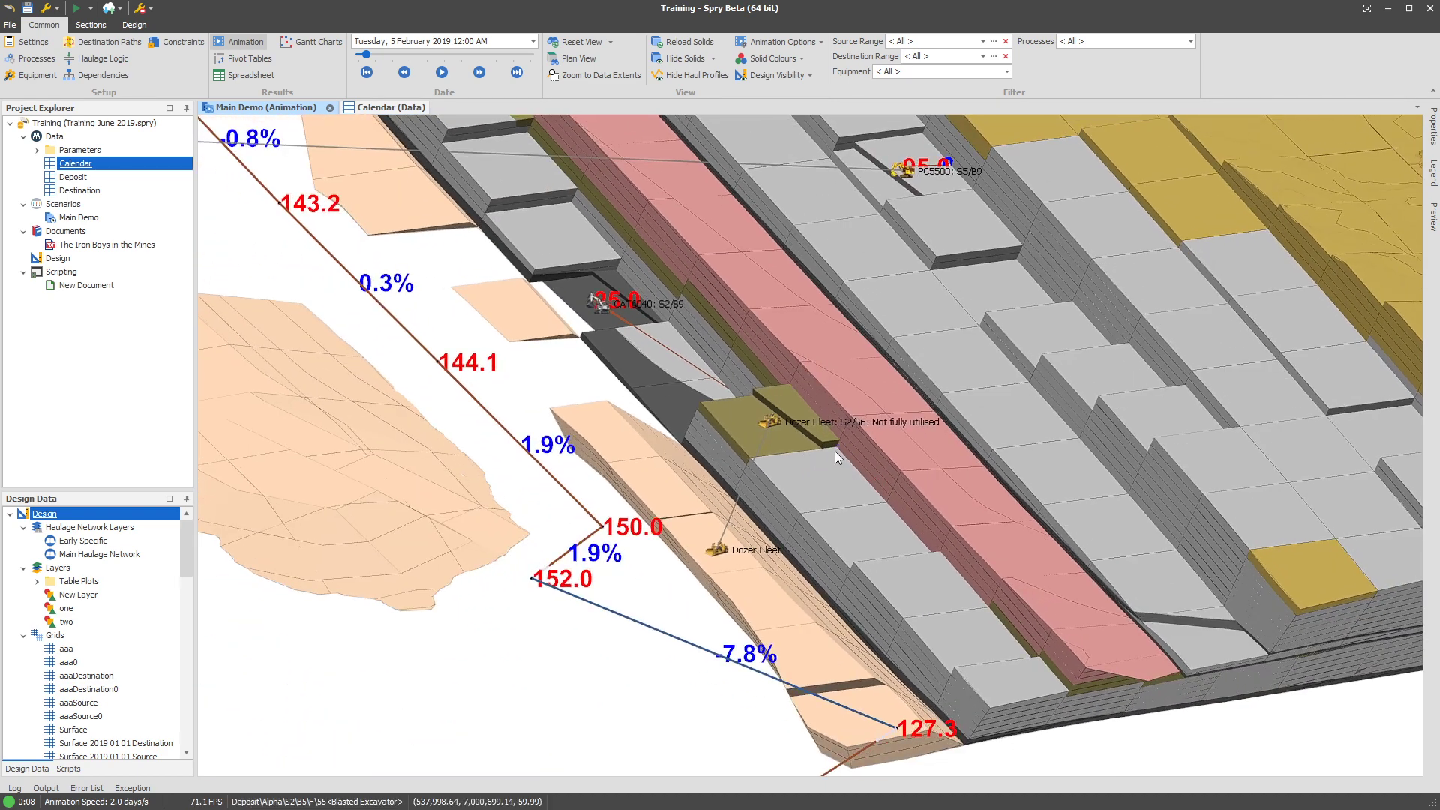
{"action": "scroll", "coordinate": [834, 458], "scroll_direction": "up", "scroll_amount": 5}
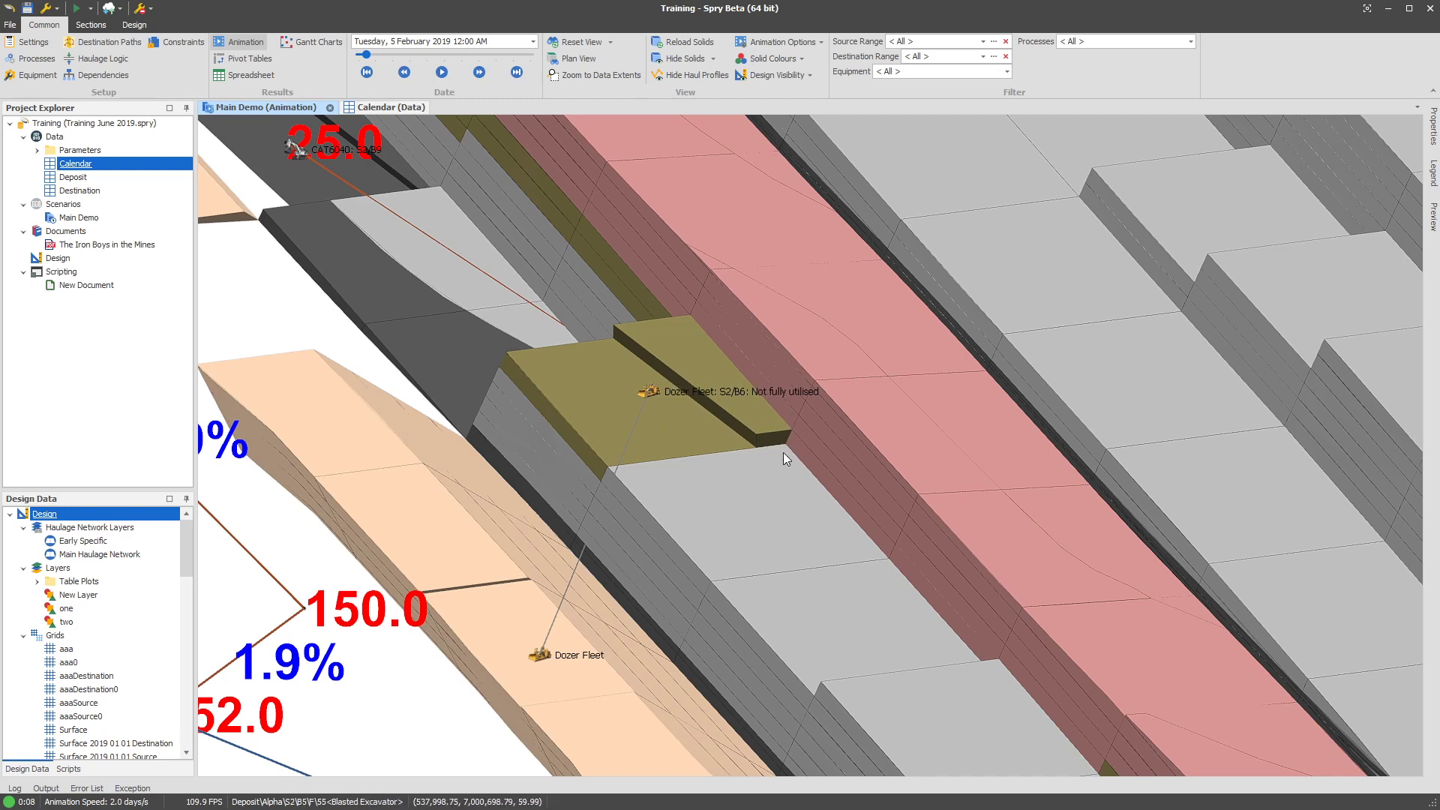
{"action": "key", "text": "Left"}
{"action": "key", "text": "Left"}
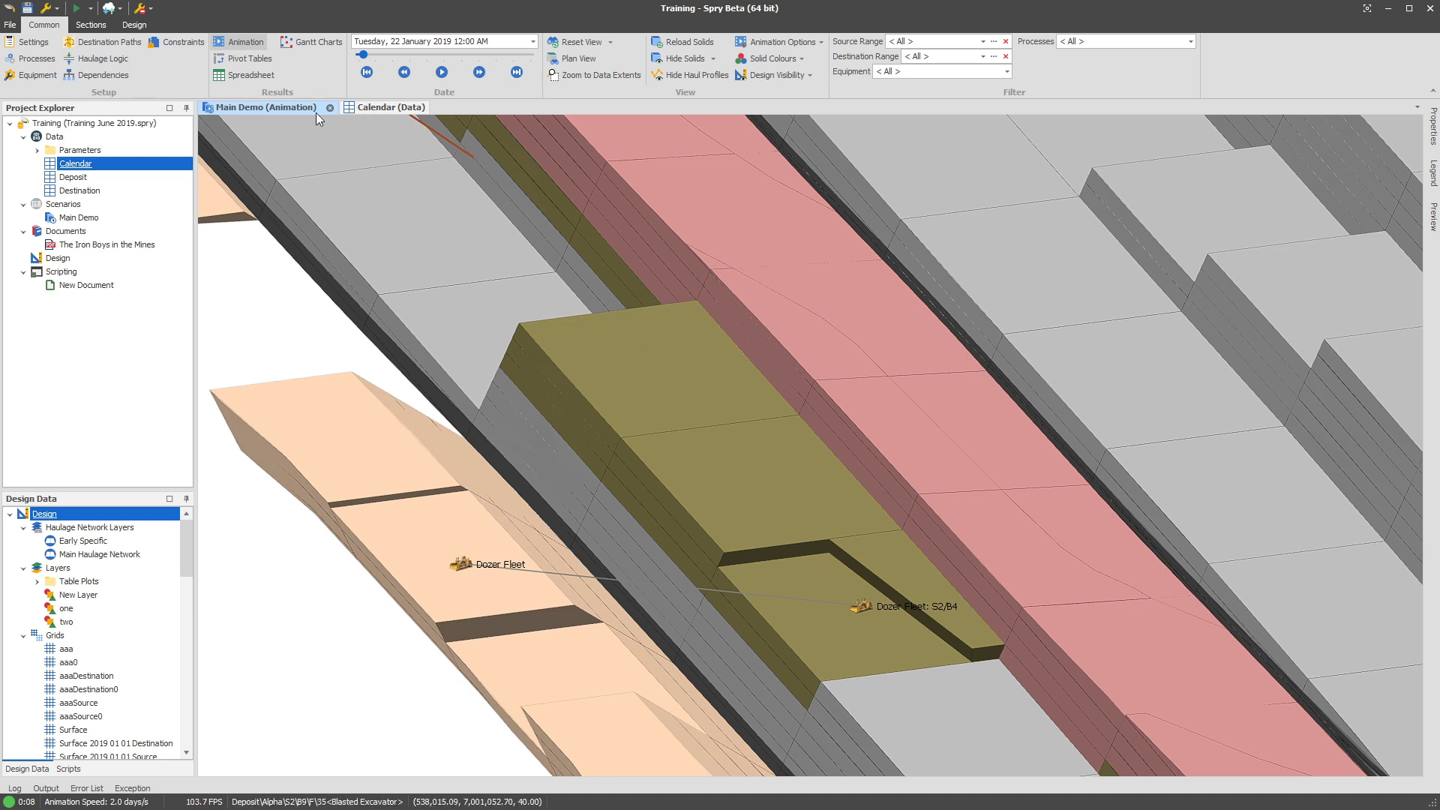
Replace the ': ' prefix with NewLine+ and retype the message as 'NOT FULLY UTILISED', then accept.
{"action": "left_click", "coordinate": [33, 42]}
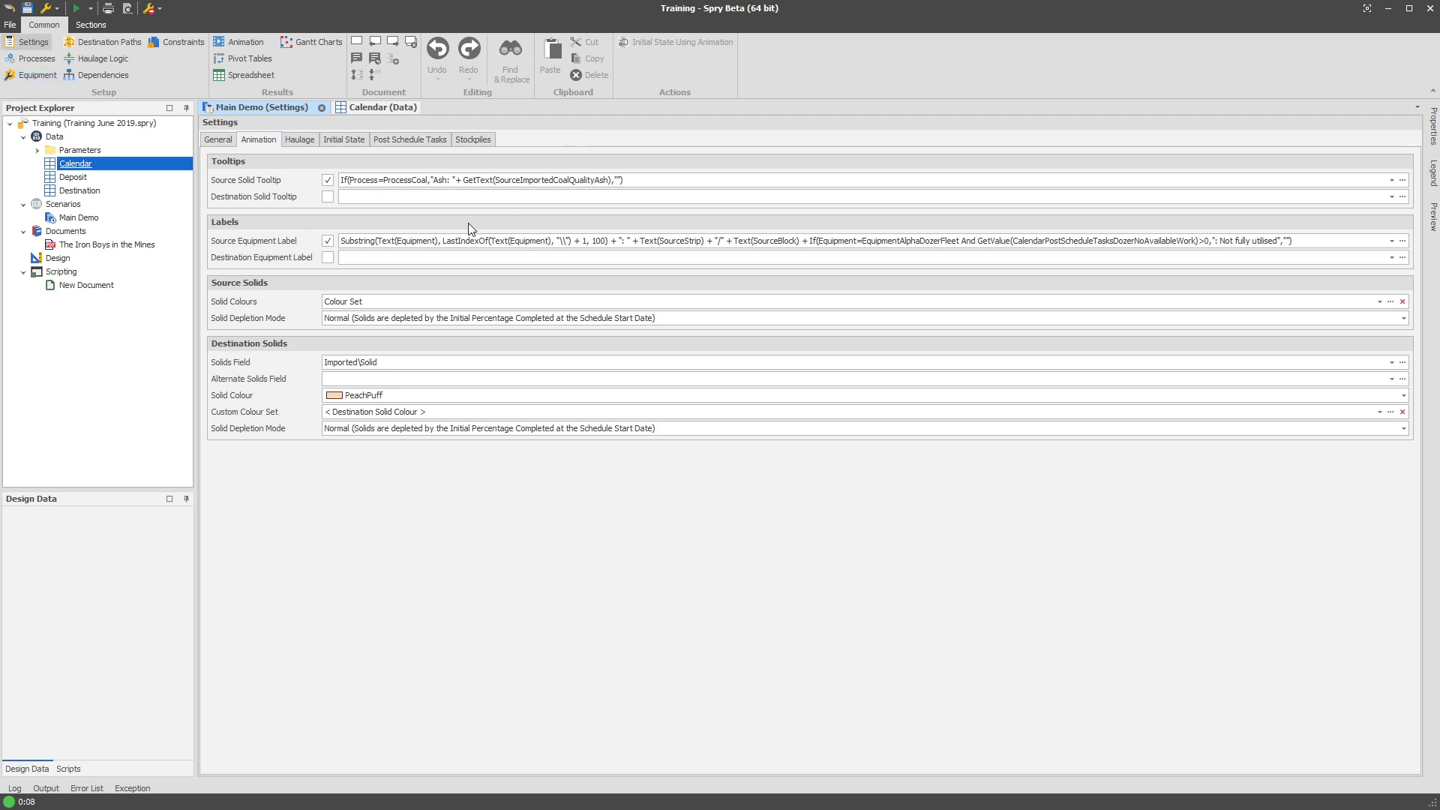
{"action": "left_click", "coordinate": [432, 241]}
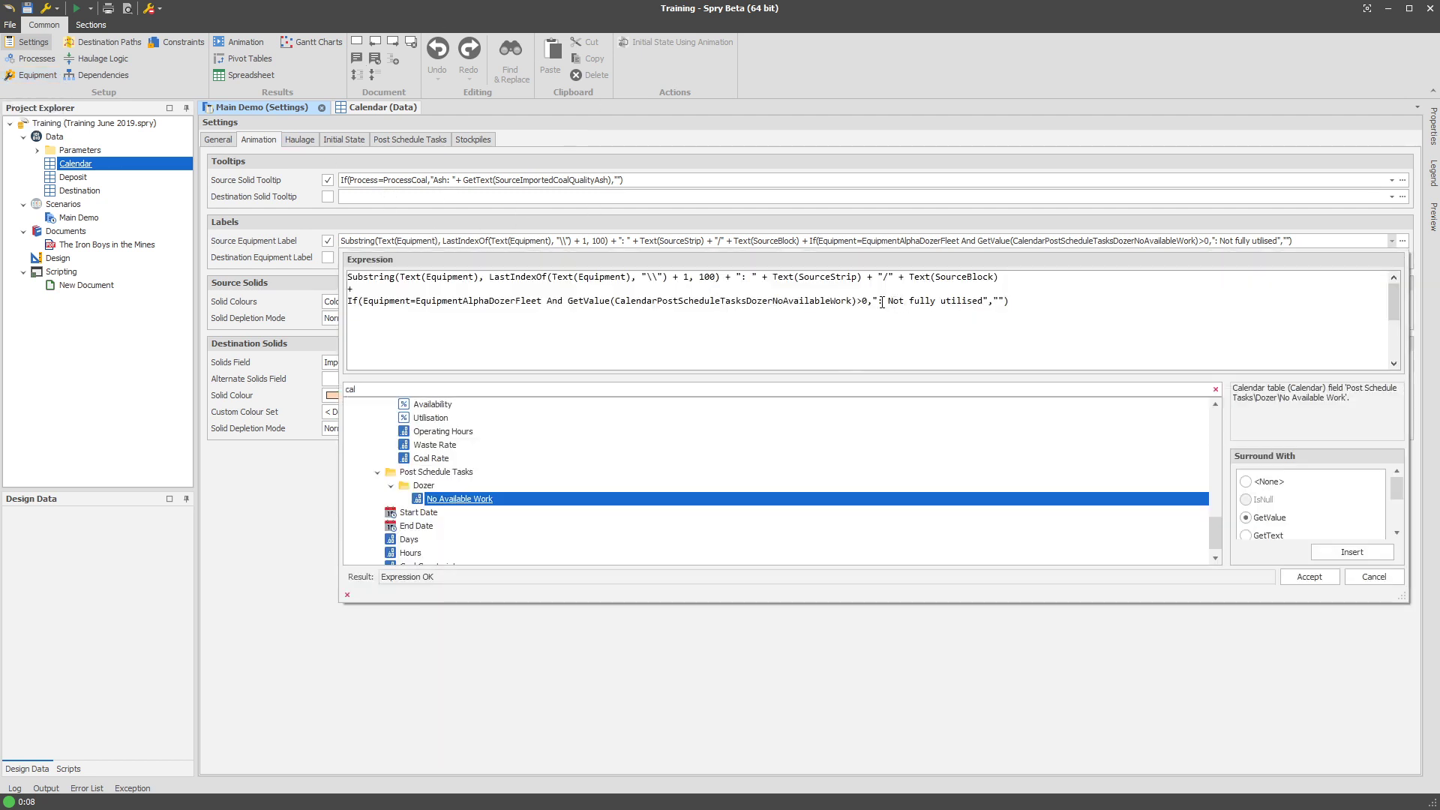
{"action": "left_click", "coordinate": [880, 303]}
{"action": "key", "text": "Delete"}
{"action": "key", "text": "Delete"}
{"action": "type", "text": "NewLine+"}
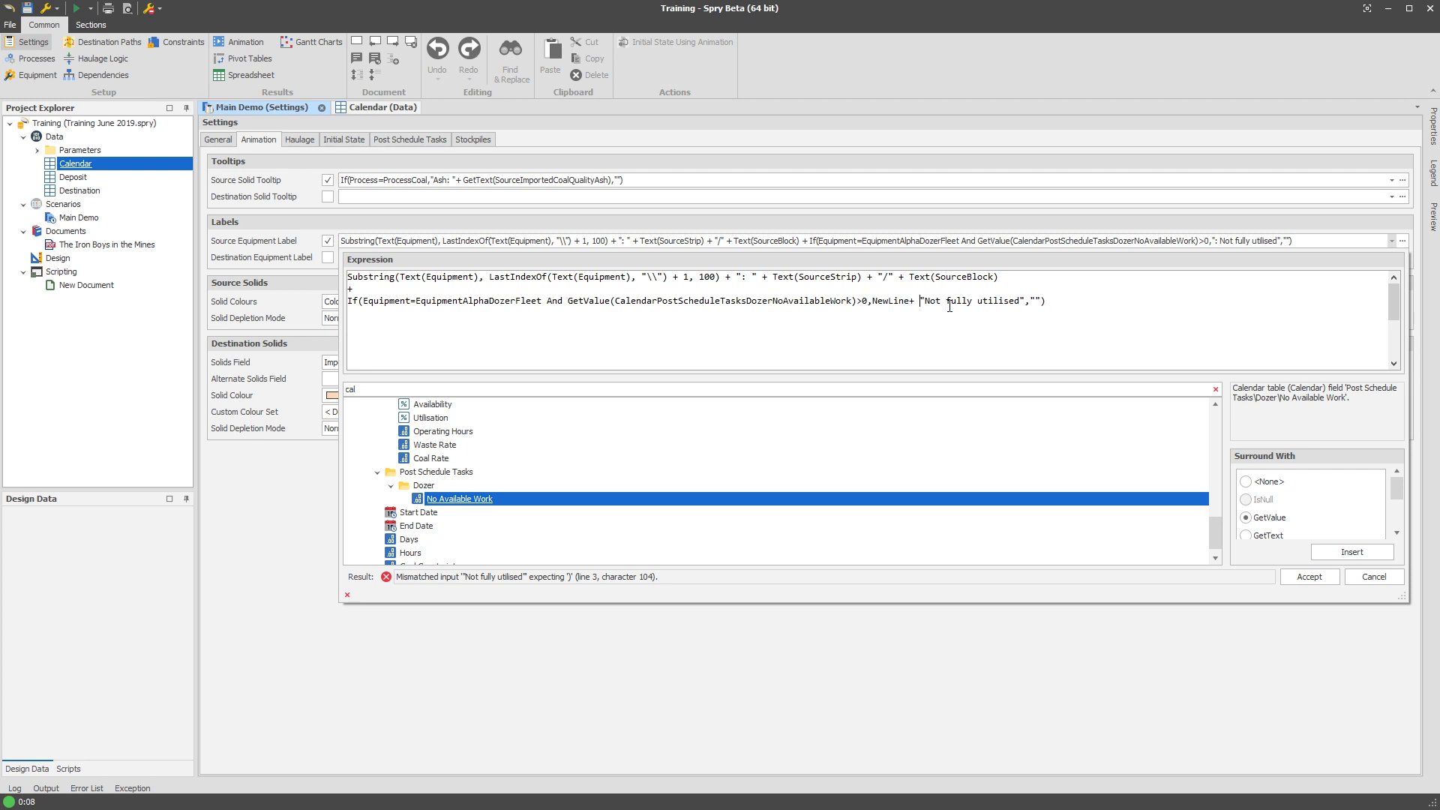
{"action": "key", "text": "shift+Right"}
{"action": "key", "text": "shift+Right"}
{"action": "key", "text": "shift+Right"}
{"action": "key", "text": "shift+Right"}
{"action": "key", "text": "shift+Right"}
{"action": "key", "text": "shift+Right"}
{"action": "key", "text": "shift+Right"}
{"action": "key", "text": "shift+Right"}
{"action": "key", "text": "shift+Right"}
{"action": "key", "text": "shift+Right"}
{"action": "key", "text": "shift+Right"}
{"action": "key", "text": "shift+Right"}
{"action": "key", "text": "shift+Right"}
{"action": "key", "text": "shift+Right"}
{"action": "key", "text": "shift+Right"}
{"action": "key", "text": "shift+Right"}
{"action": "key", "text": "shift+Right"}
{"action": "key", "text": "shift+Right"}
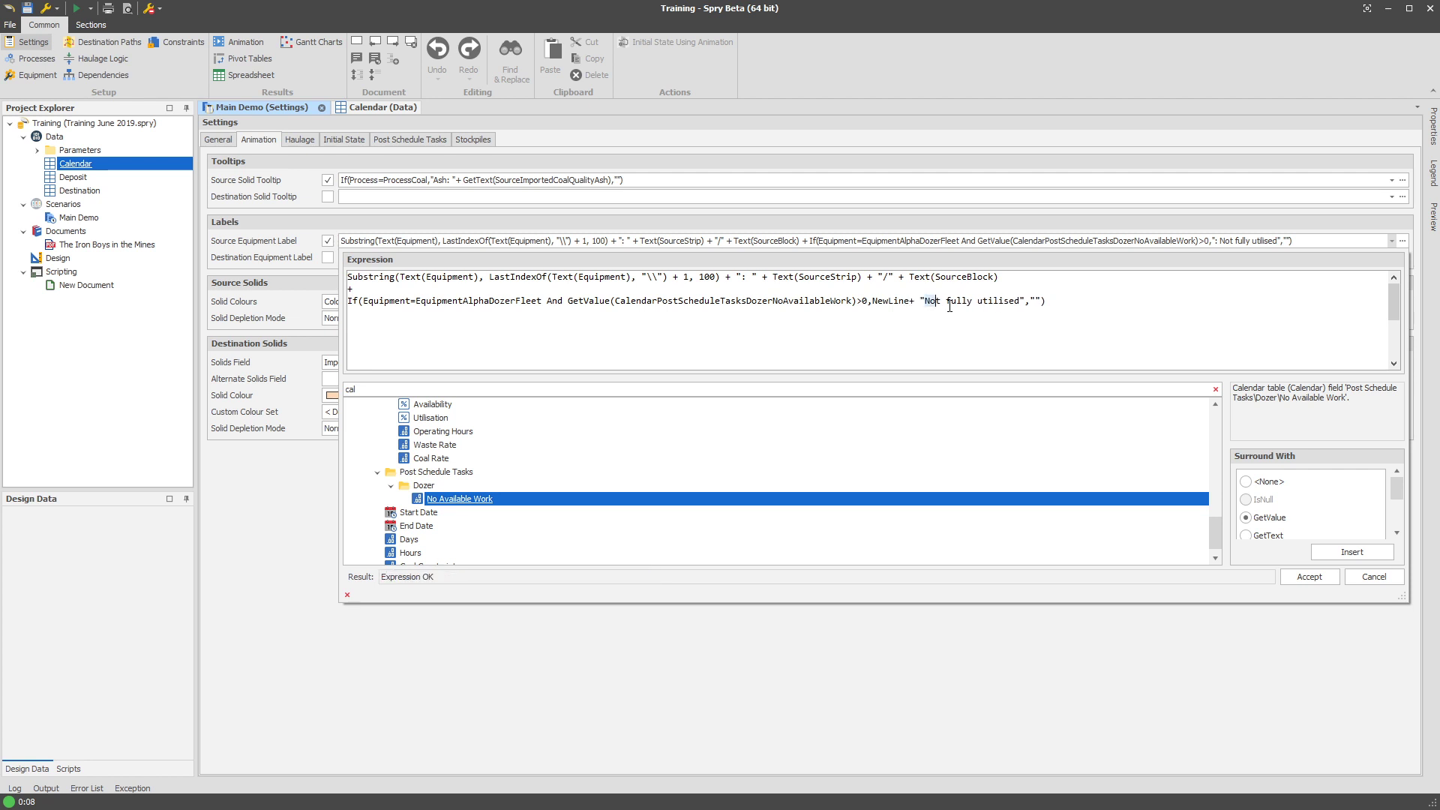
{"action": "type", "text": "NOT FULLY UTILI"}
{"action": "type", "text": "SED"}
{"action": "key", "text": "End"}
{"action": "left_click", "coordinate": [1310, 577]}
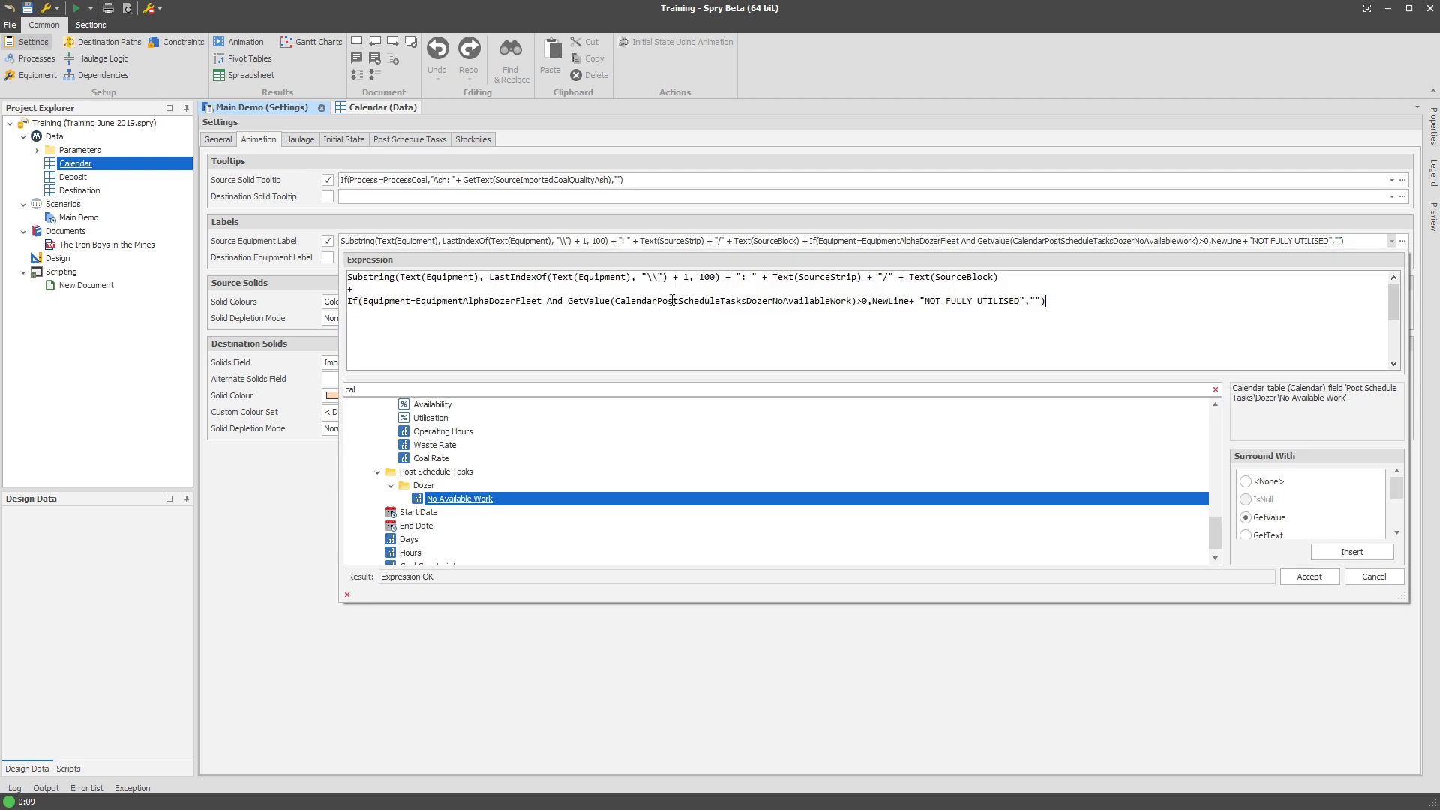
Reopen the label expression editor and search the functions for 'get'.
{"action": "left_click", "coordinate": [626, 300]}
{"action": "left_click_drag", "start_coordinate": [466, 379], "coordinate": [337, 394]}
{"action": "type", "text": "get"}
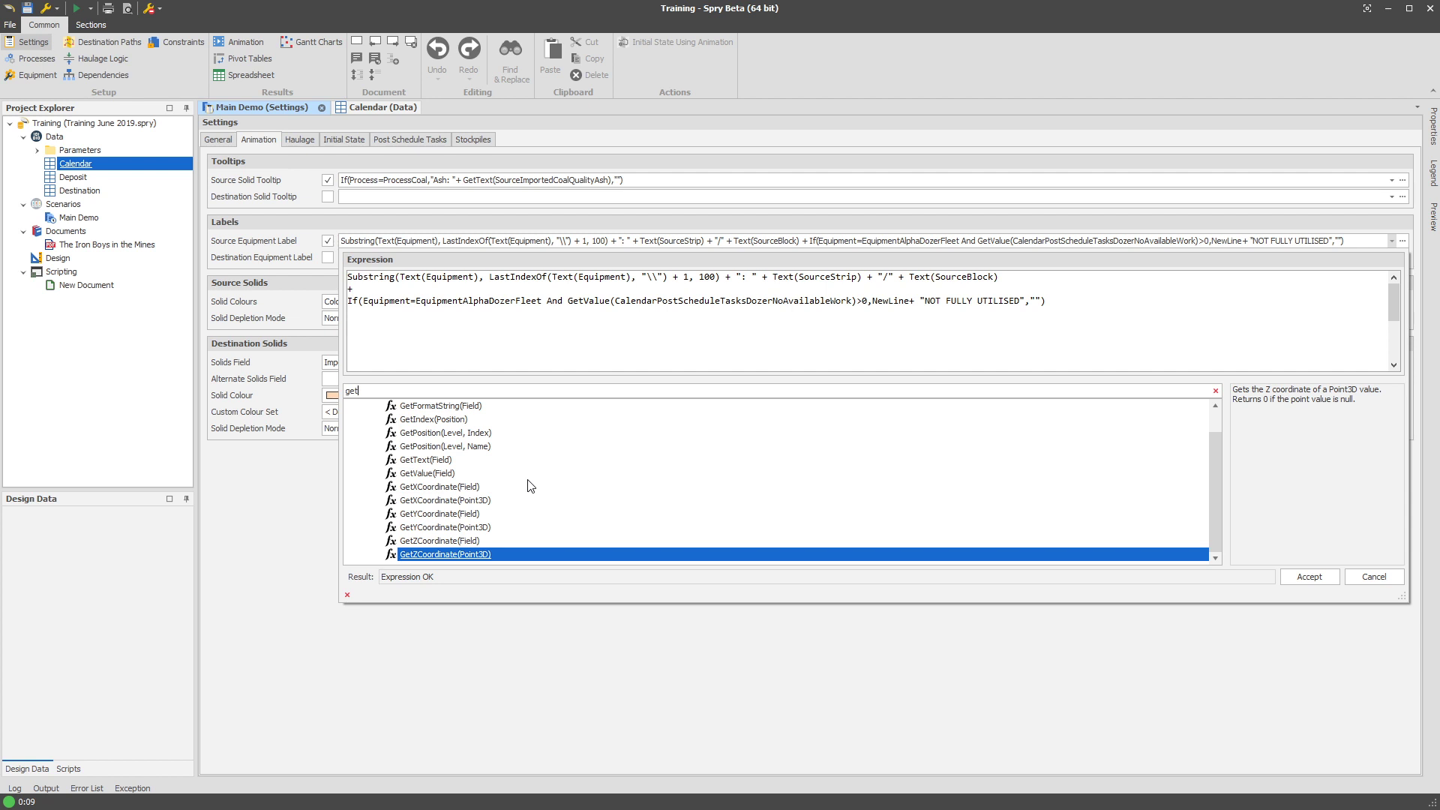
View the GetValue(Field) description and clear the 'get' search filter.
{"action": "left_click", "coordinate": [441, 475]}
{"action": "scroll", "coordinate": [487, 488], "scroll_direction": "up", "scroll_amount": 1}
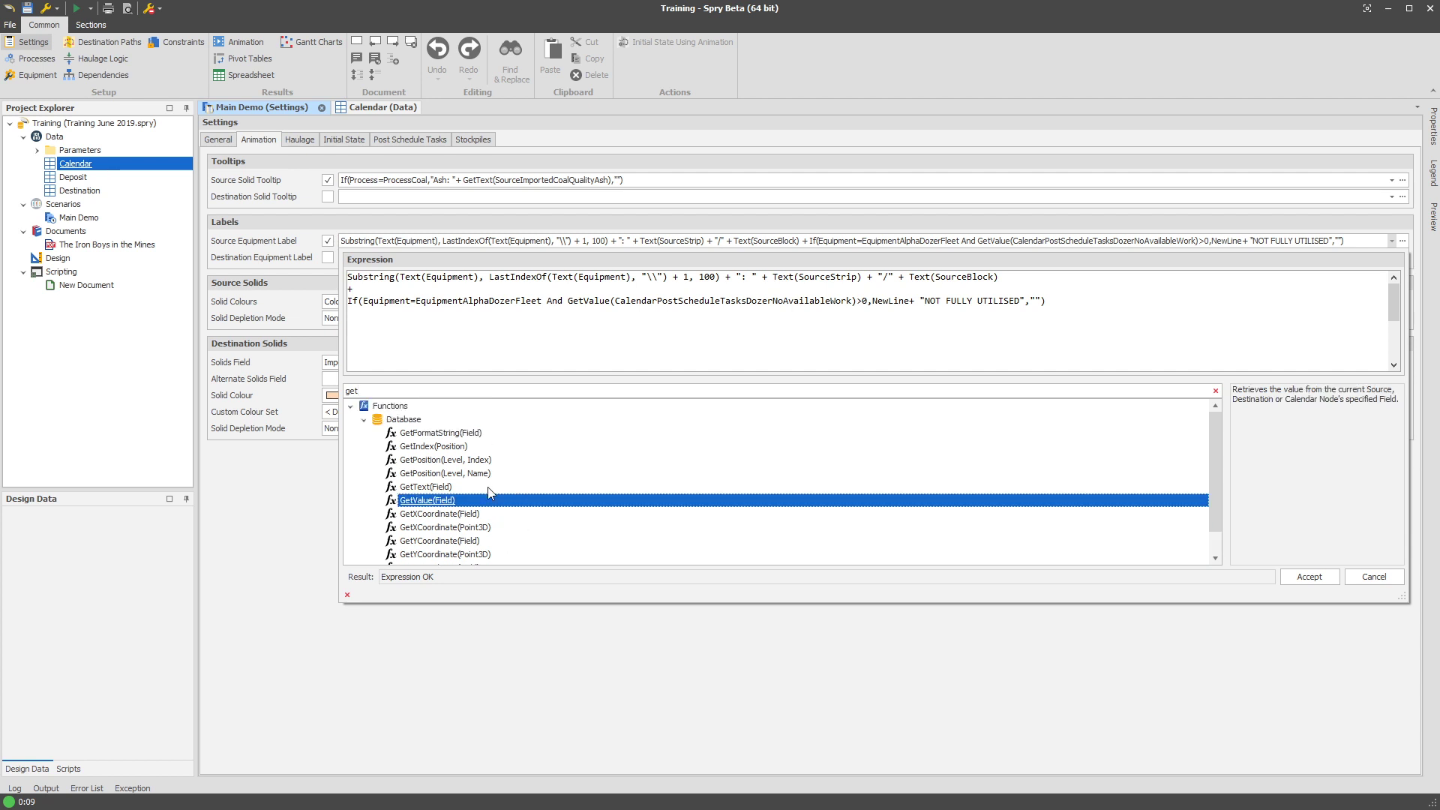
{"action": "double_click", "coordinate": [433, 392]}
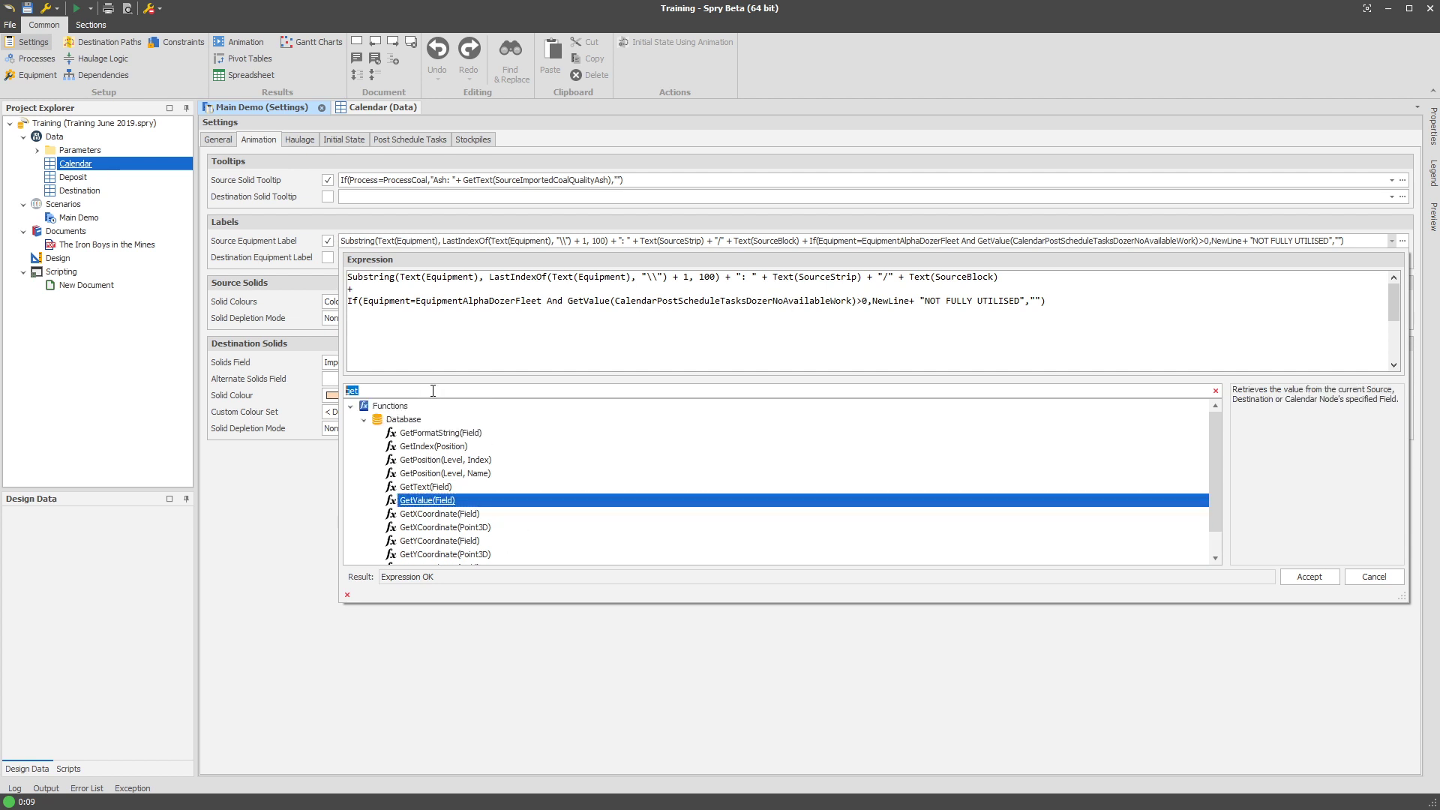
{"action": "left_click", "coordinate": [1216, 390]}
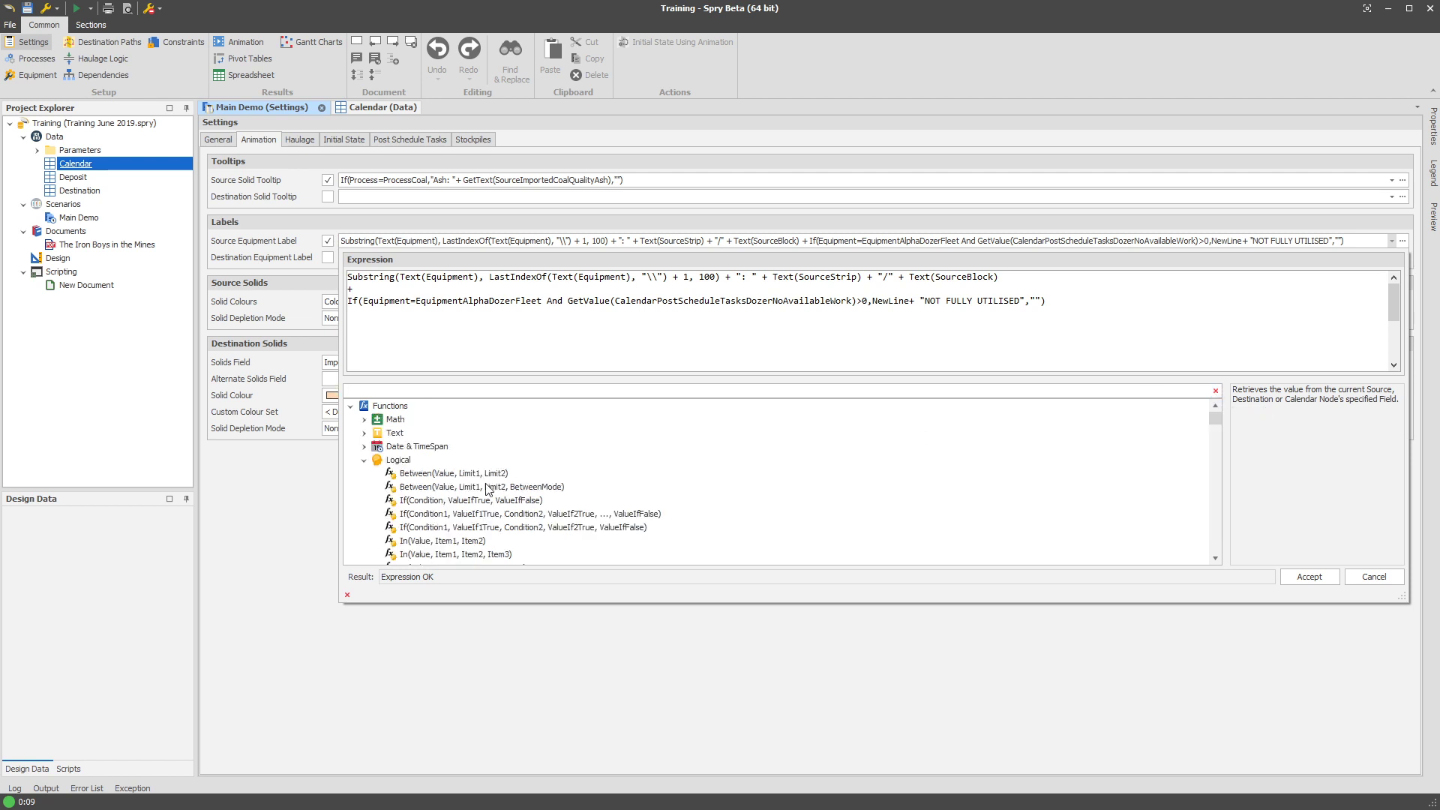
Browse the Logical, Database and Reporting Level function categories, then close the editor.
{"action": "left_click", "coordinate": [365, 460]}
{"action": "left_click", "coordinate": [364, 487]}
{"action": "left_click", "coordinate": [361, 488]}
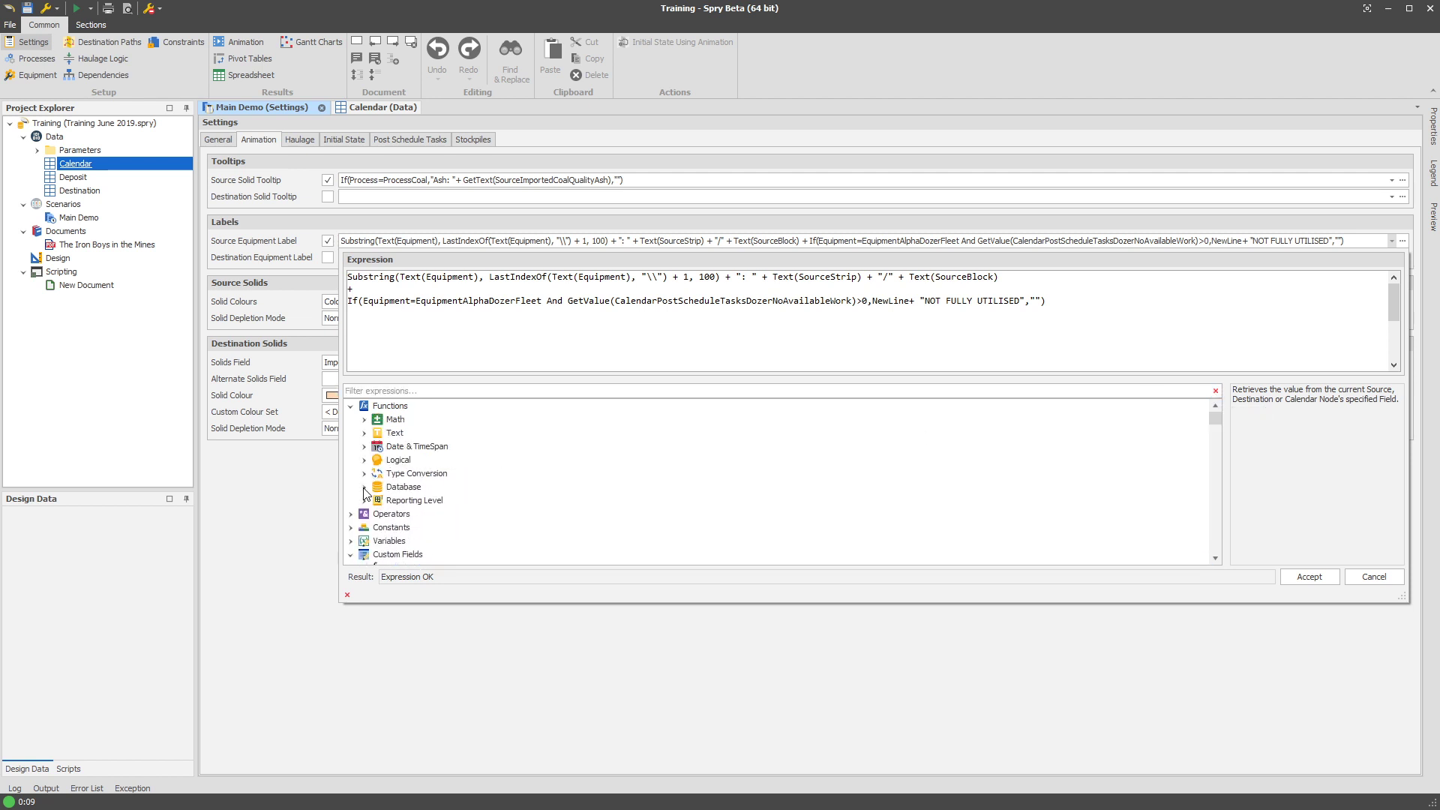
{"action": "left_click", "coordinate": [364, 501]}
{"action": "left_click", "coordinate": [364, 501]}
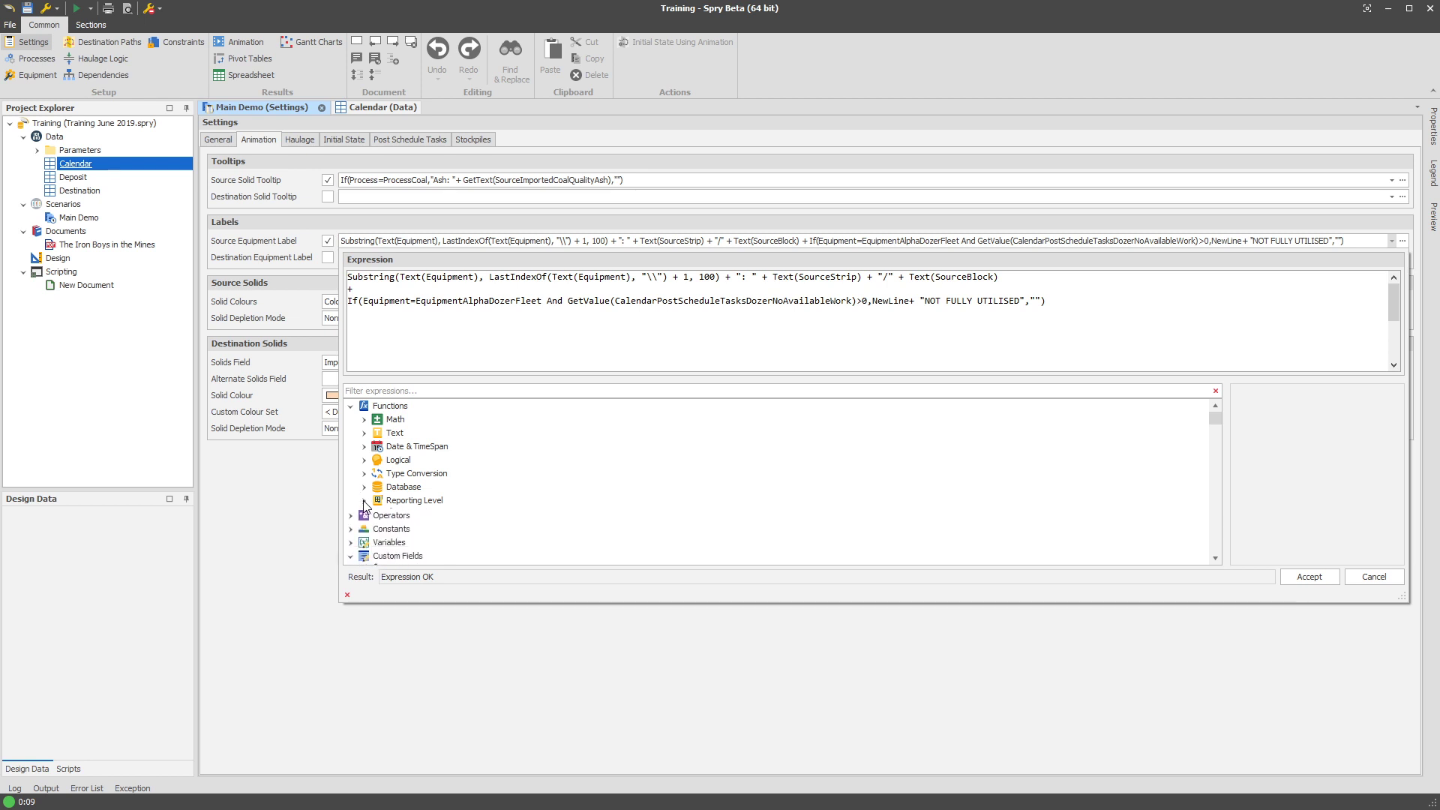
{"action": "left_click", "coordinate": [690, 642]}
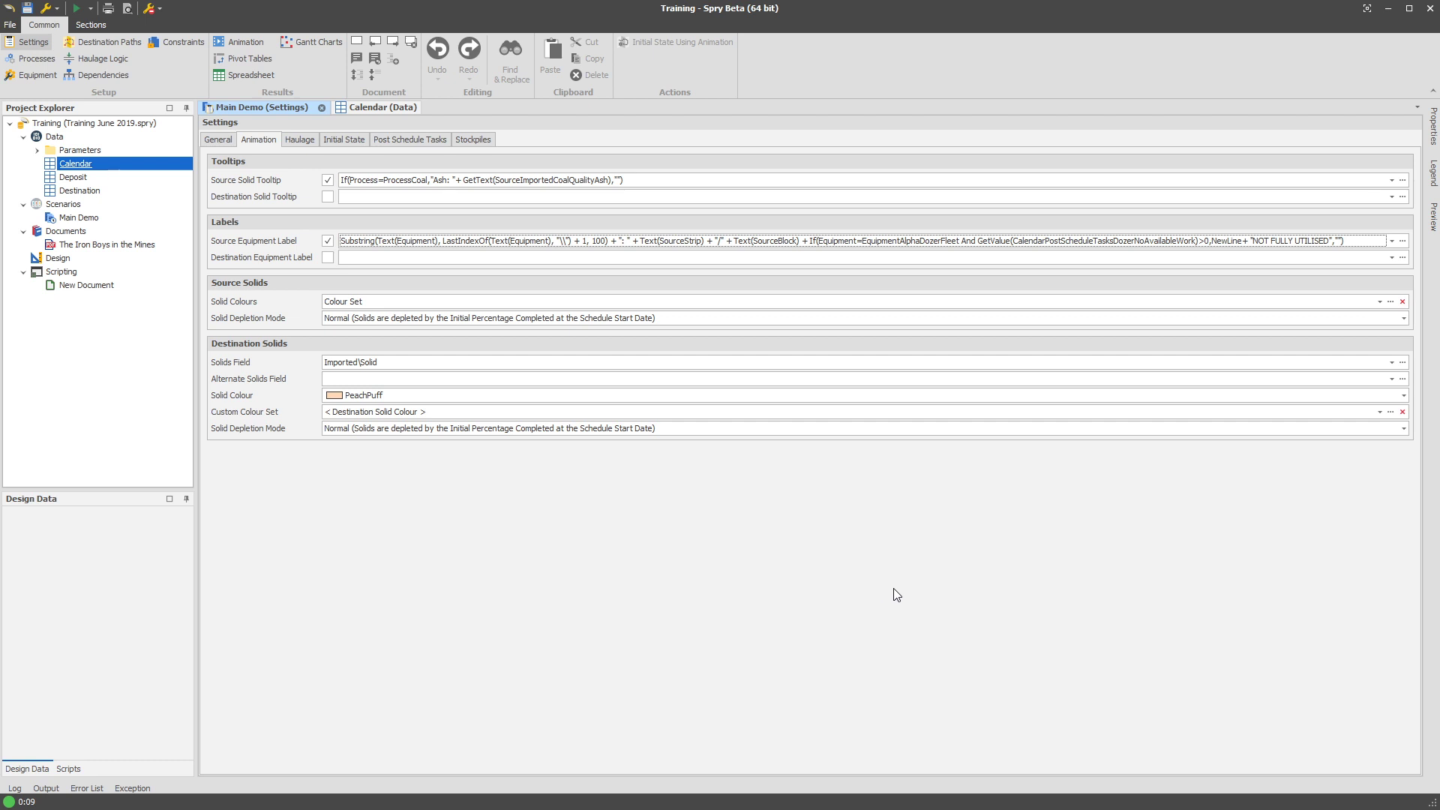
Double-click the Source Equipment Label field to edit its NewLine + "NOT FULLY UTILISED" expression.
{"action": "double_click", "coordinate": [794, 243]}
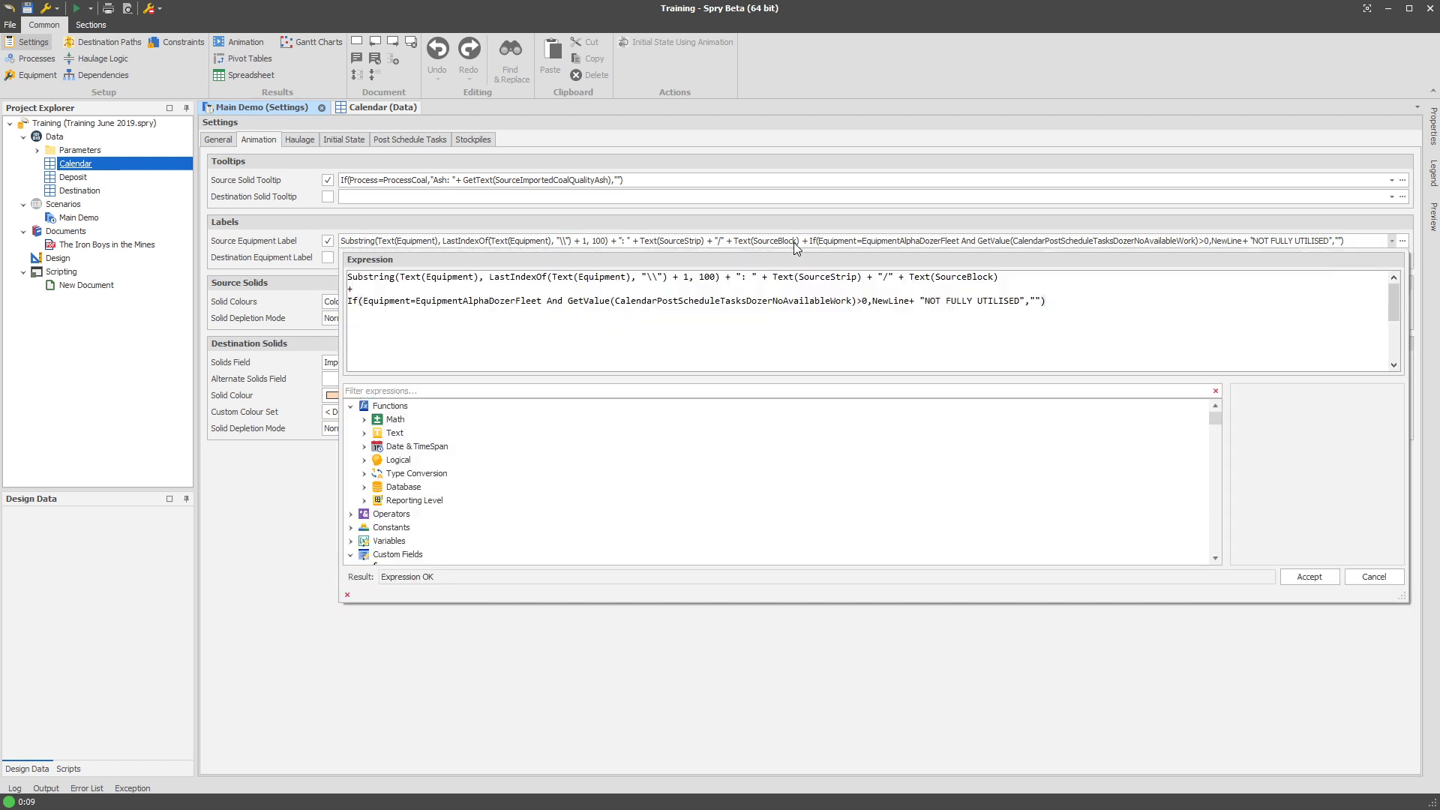